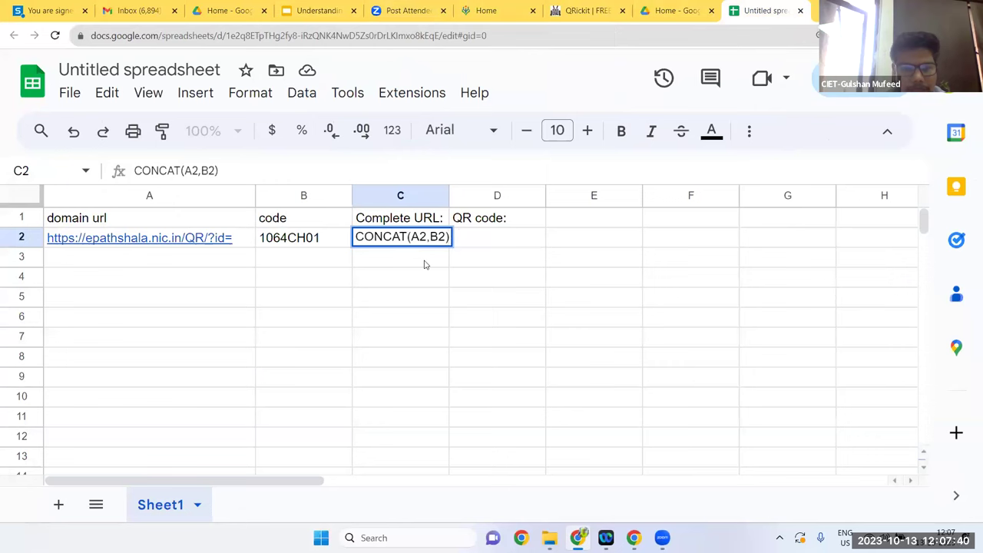
Replace C2's plain text with the =CONCAT(A2,B2) formula copied from the slide
double_click(414, 245)
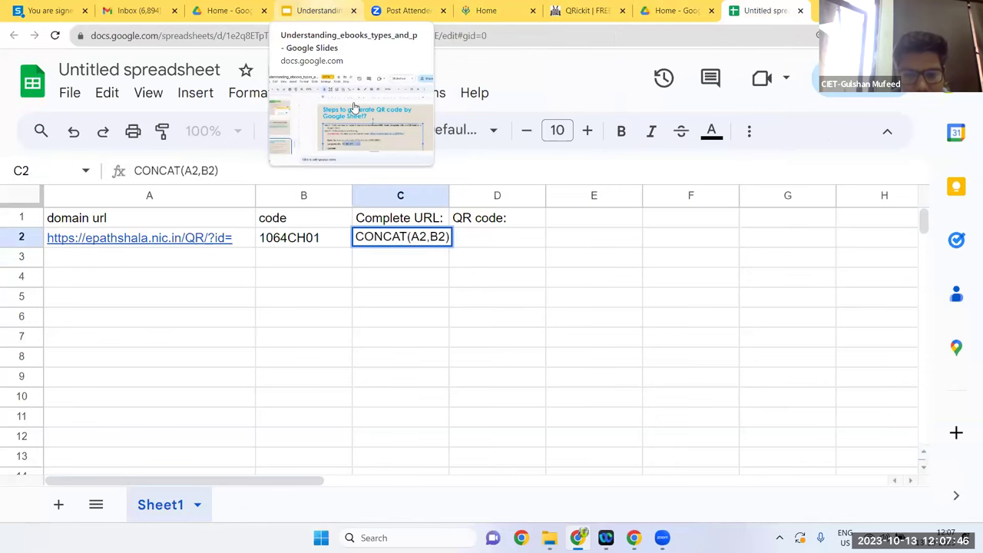
key("ctrl+4")
left_click_drag(535, 408, 439, 410)
key("ctrl+c")
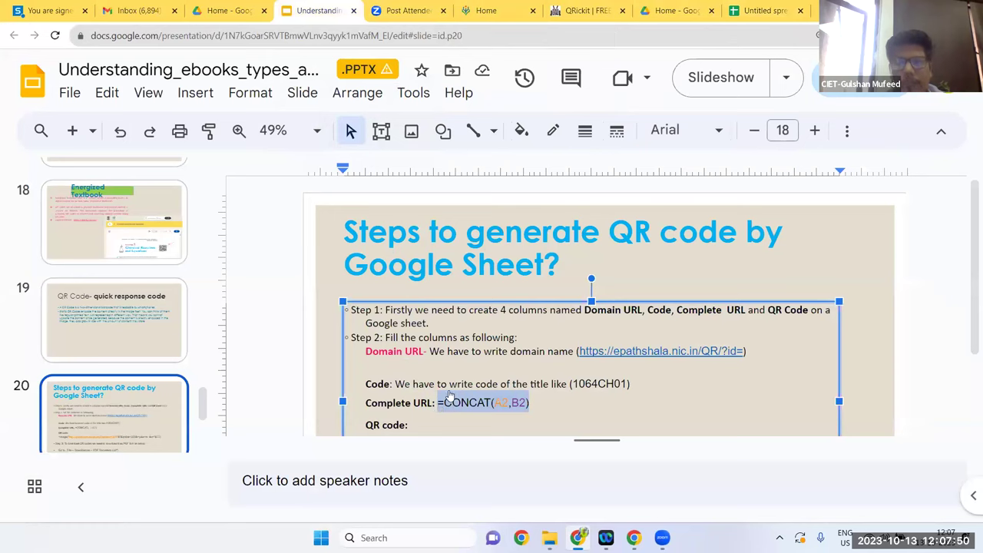
left_click(768, 17)
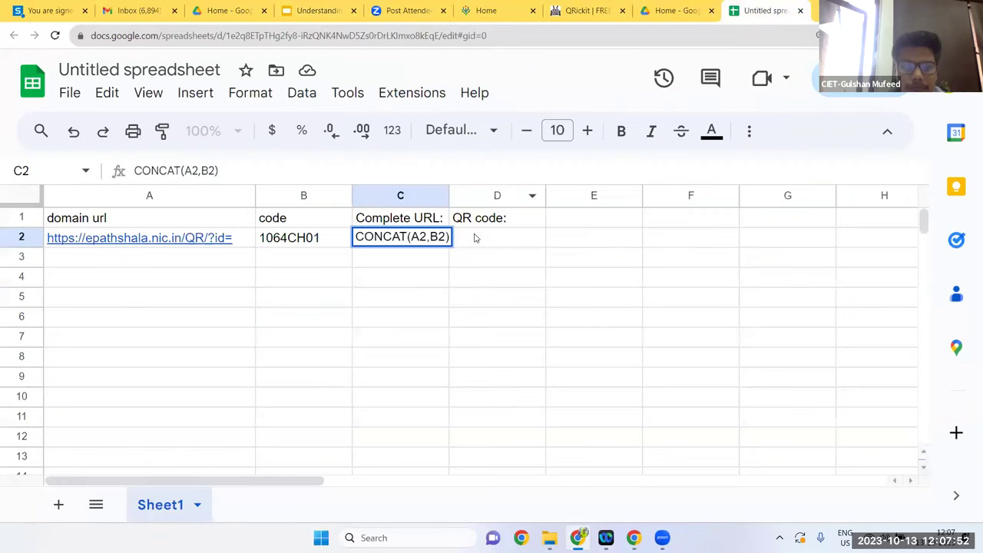
key("BackSpace")
key("BackSpace")
key("BackSpace")
key("BackSpace")
key("BackSpace")
key("BackSpace")
key("BackSpace")
key("BackSpace")
key("BackSpace")
key("BackSpace")
key("BackSpace")
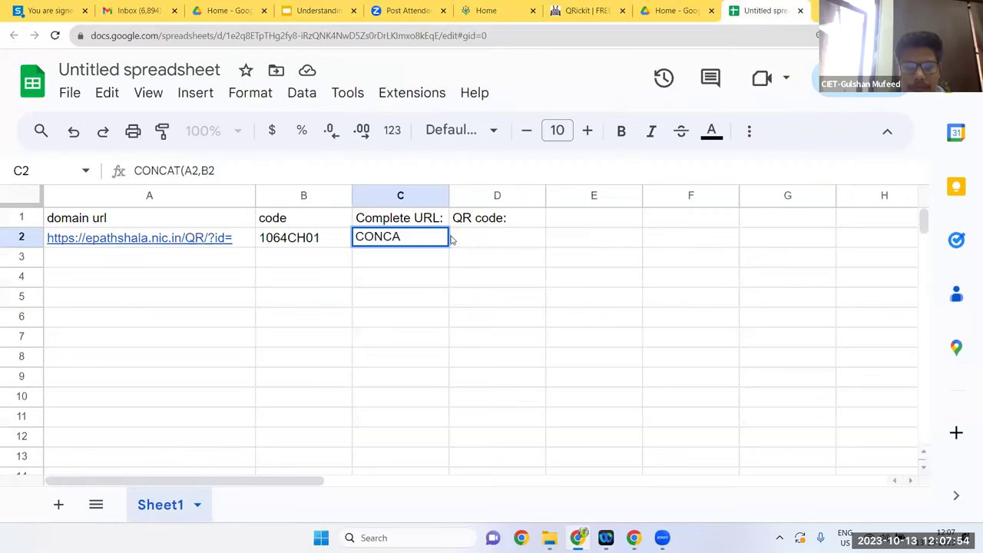
key("BackSpace")
key("BackSpace")
key("ctrl+v")
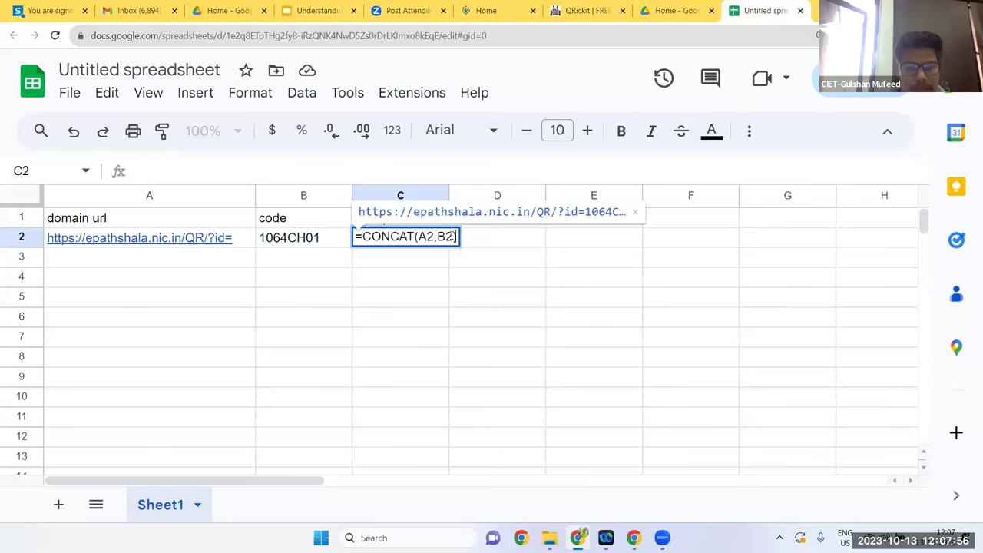
left_click(439, 276)
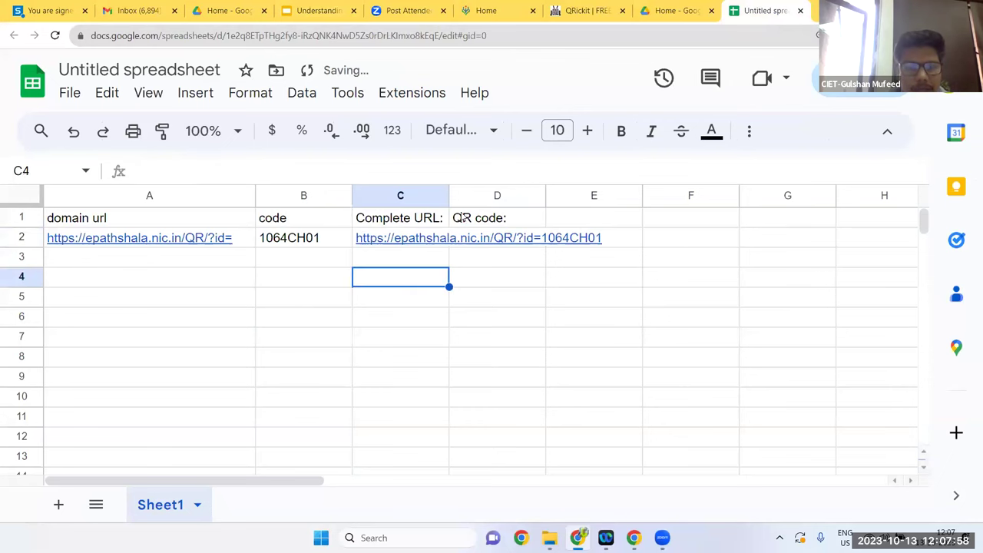
Widen column C to show the full joined URL and check its formula
left_click_drag(449, 195, 615, 195)
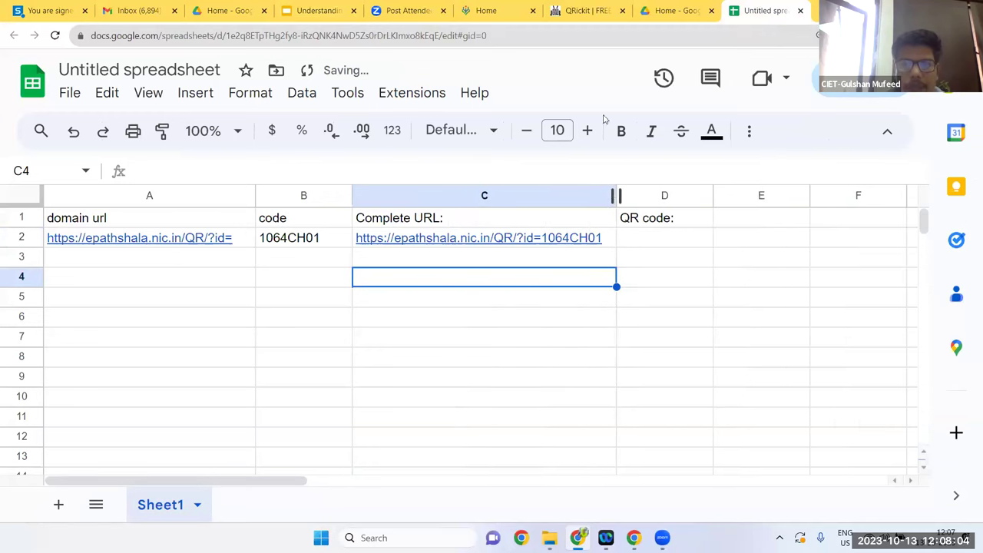
mouse_move(299, 5)
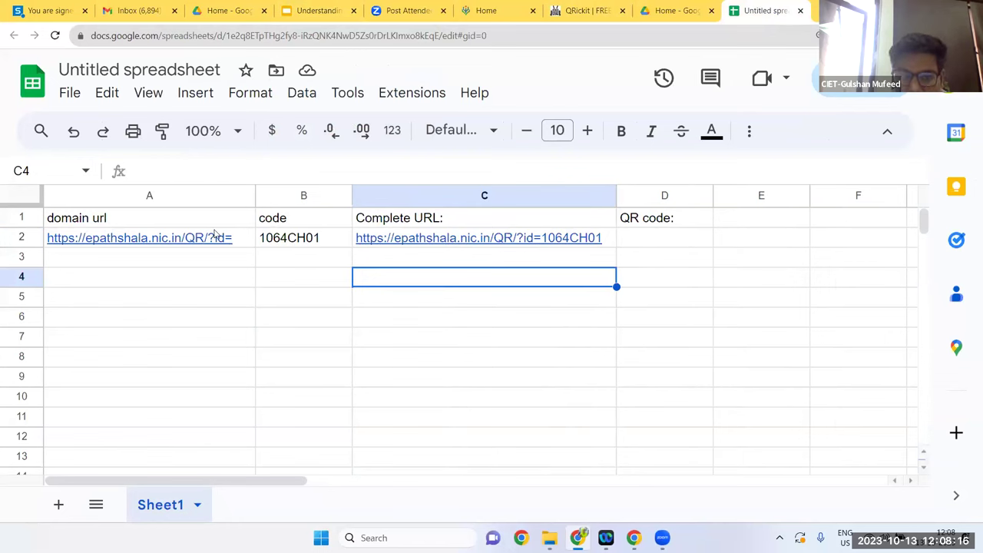
left_click(552, 241)
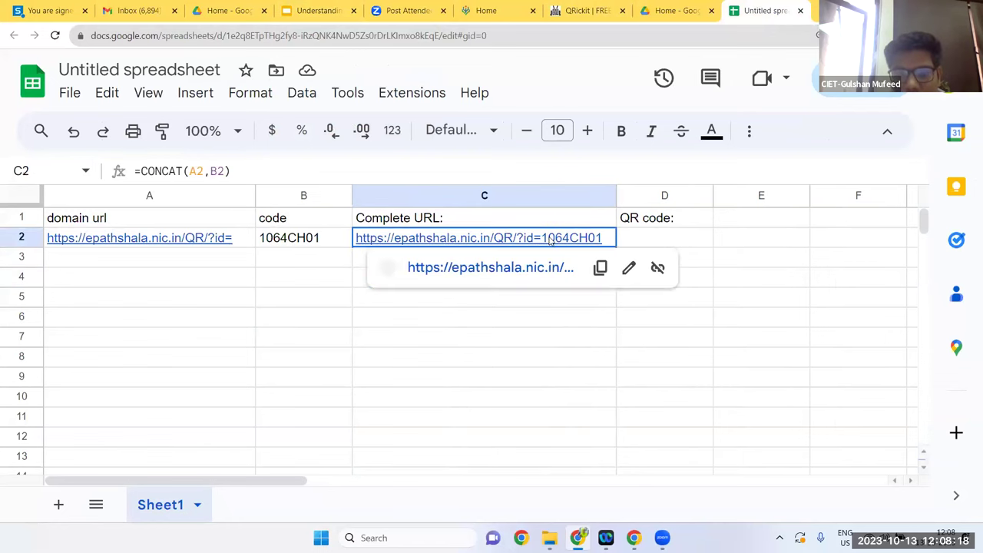
left_click(314, 8)
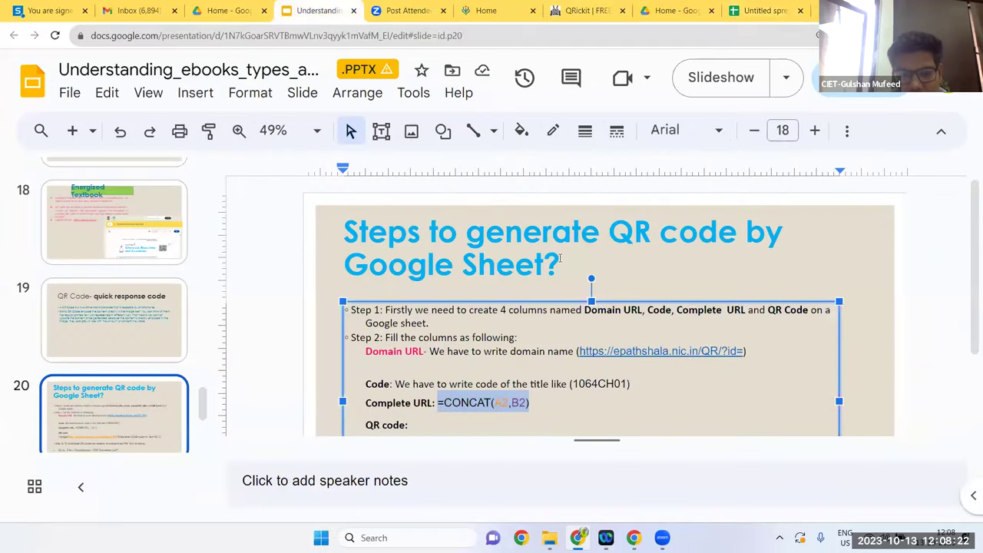
Select the whole =image(...) QR-code formula line on slide 20
key("Right")
key("Up")
key("Up")
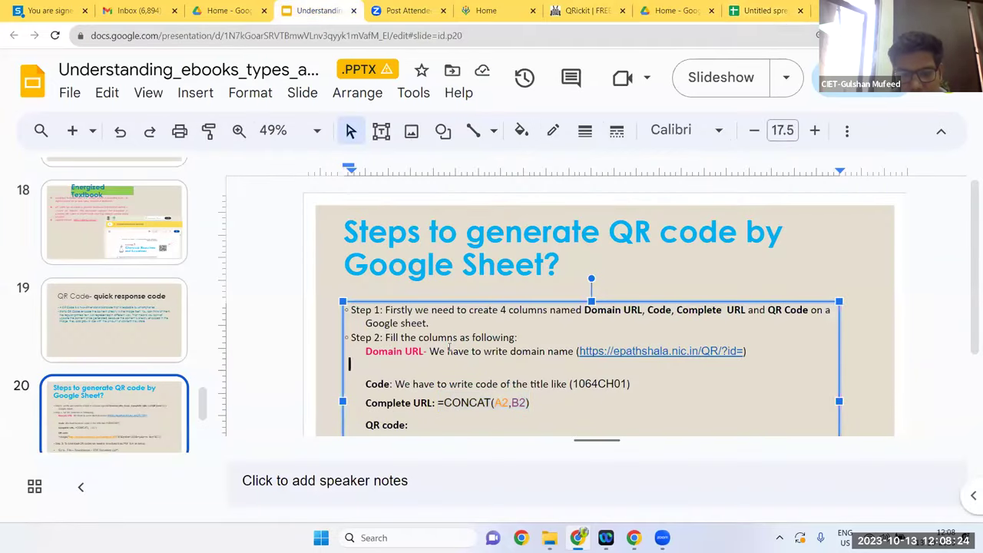
key("Down")
key("Down")
key("Down")
key("Down")
key("Down")
key("Down")
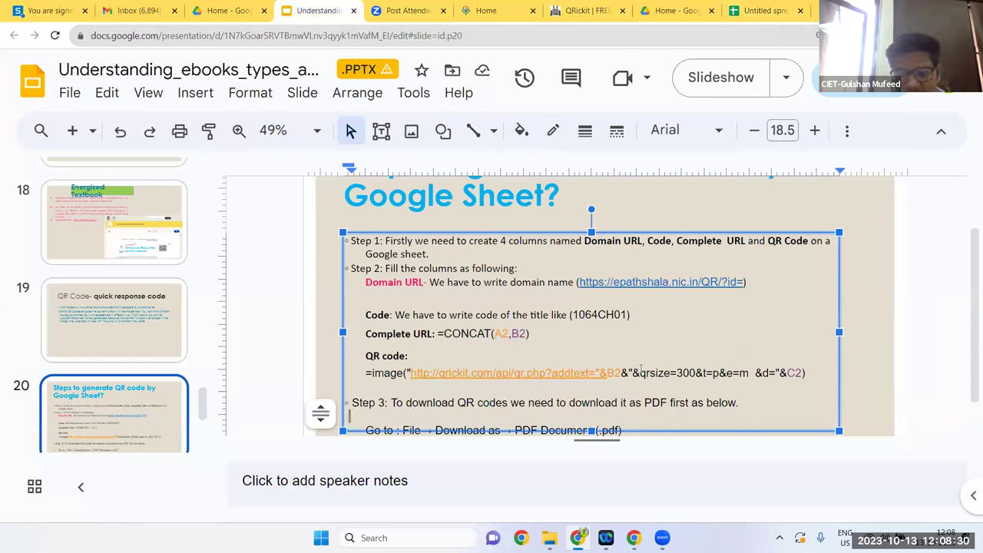
left_click_drag(805, 372, 702, 372)
left_click_drag(486, 381, 405, 372)
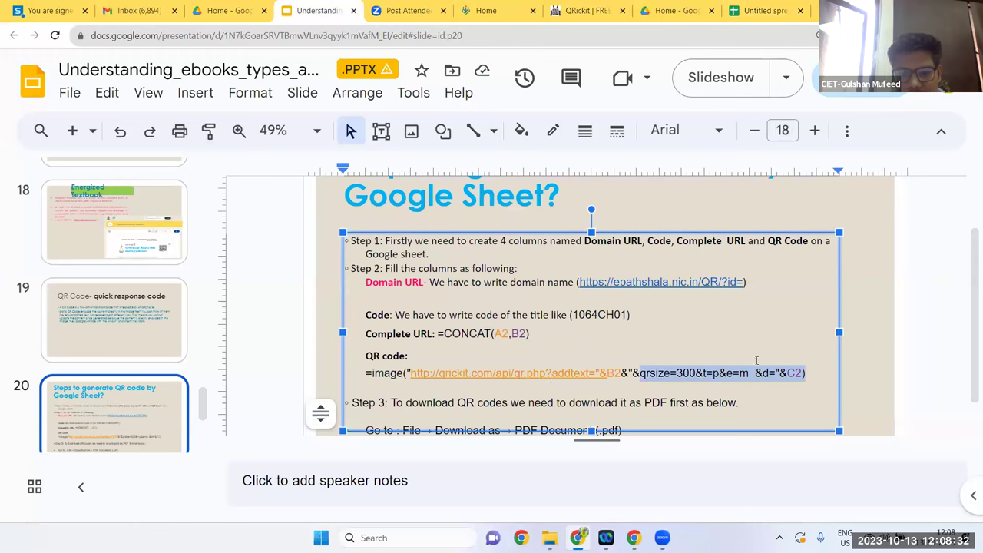
left_click(811, 374)
left_click_drag(811, 373, 367, 375)
key("ctrl+c")
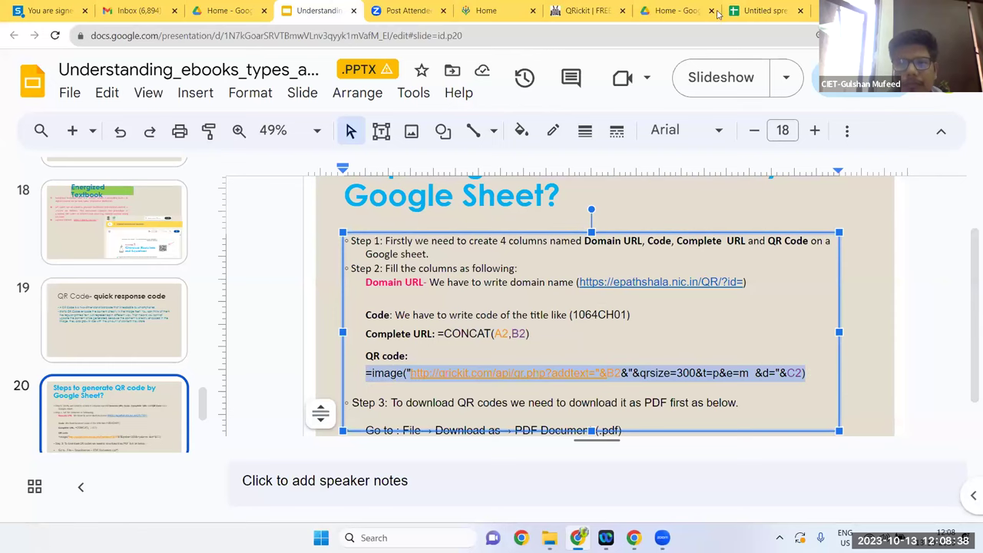
Paste the image() QR-code formula into D2 and commit it
left_click(780, 6)
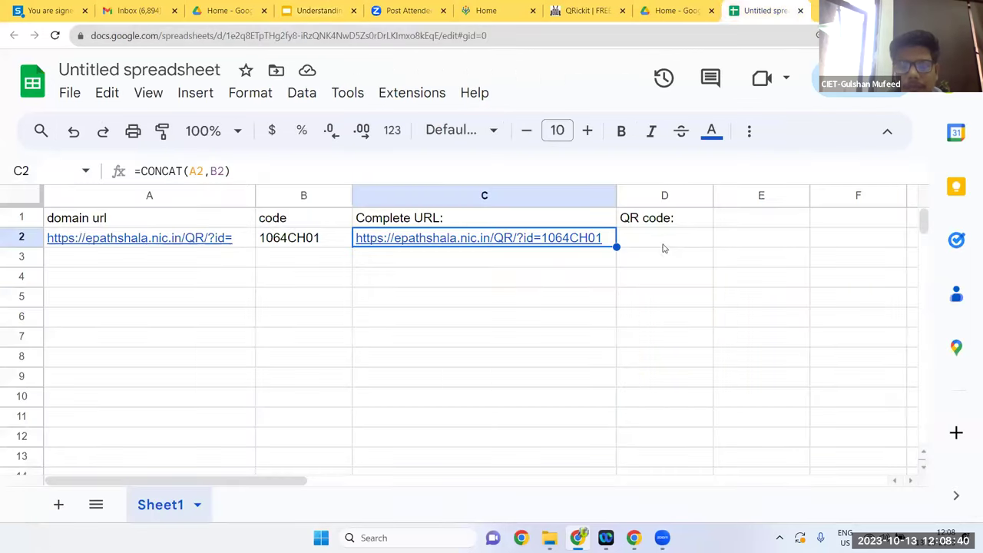
double_click(663, 240)
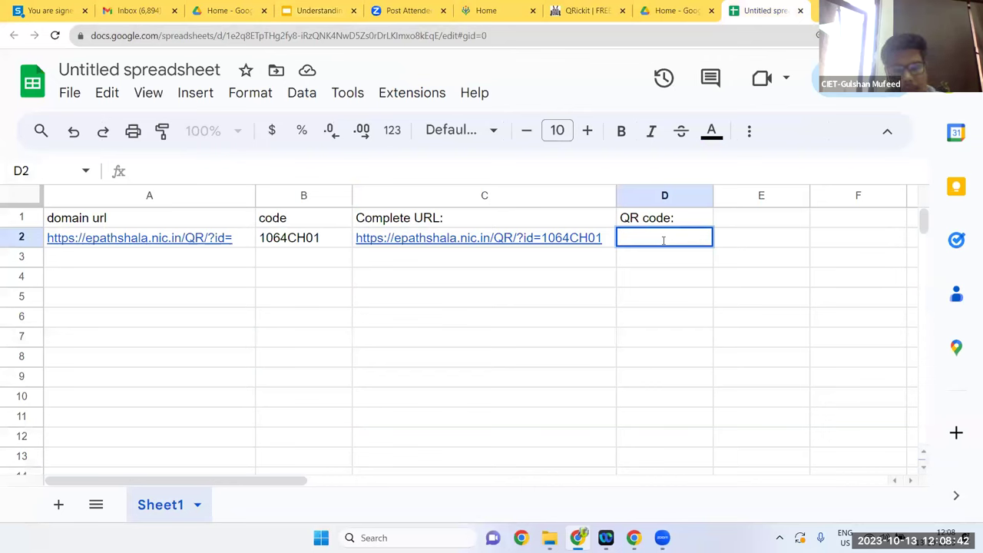
key("ctrl+v")
left_click(666, 324)
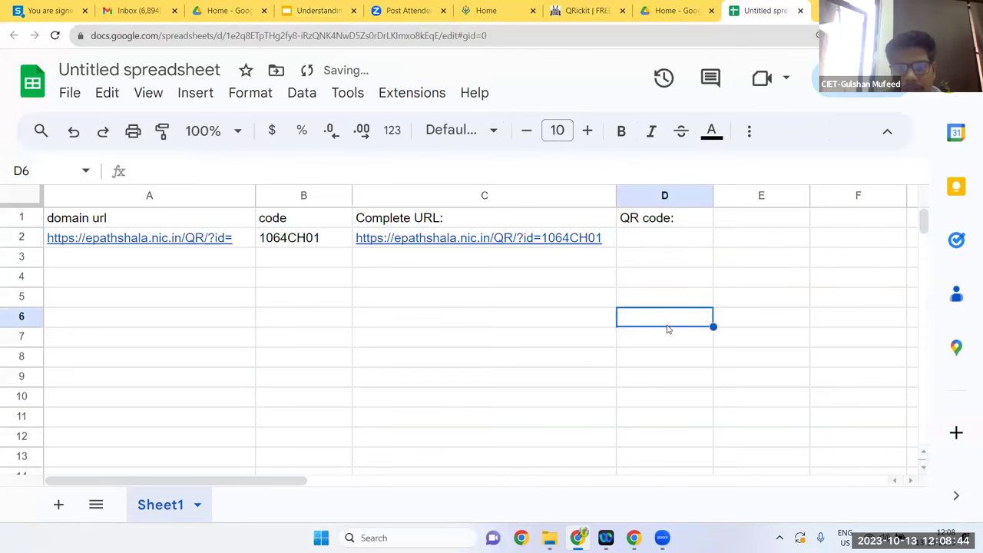
Reopen and recommit D2's QR formula several times to inspect it
double_click(649, 246)
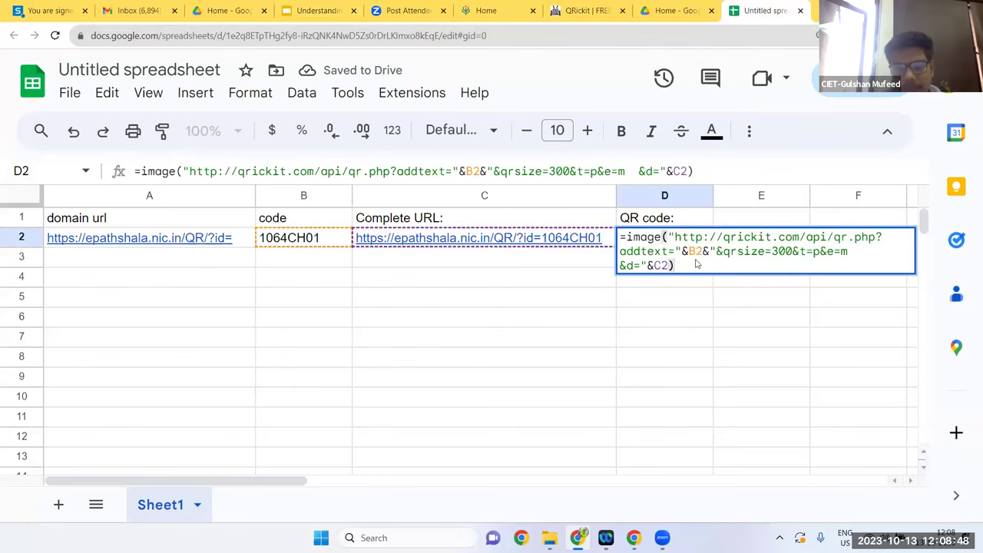
key("Return")
double_click(678, 245)
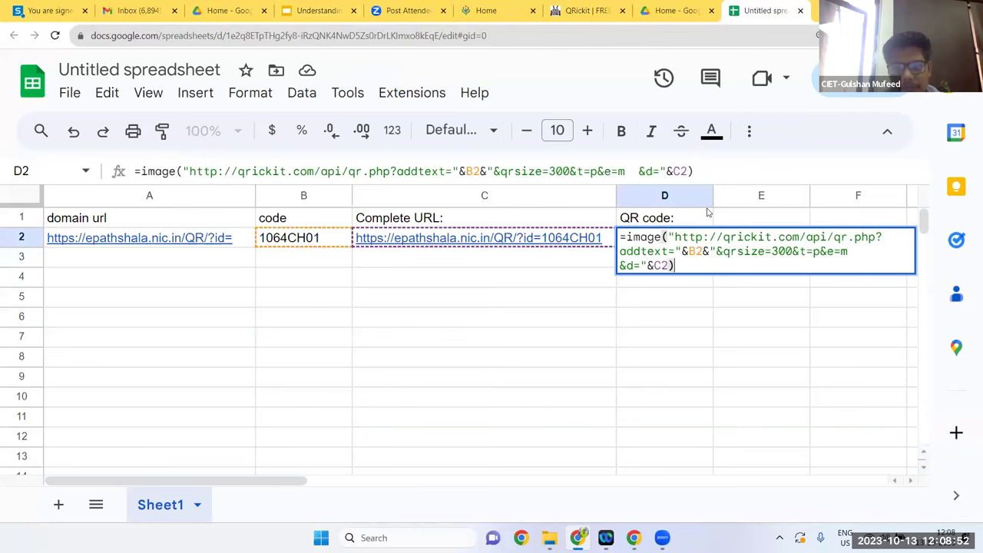
key("Return")
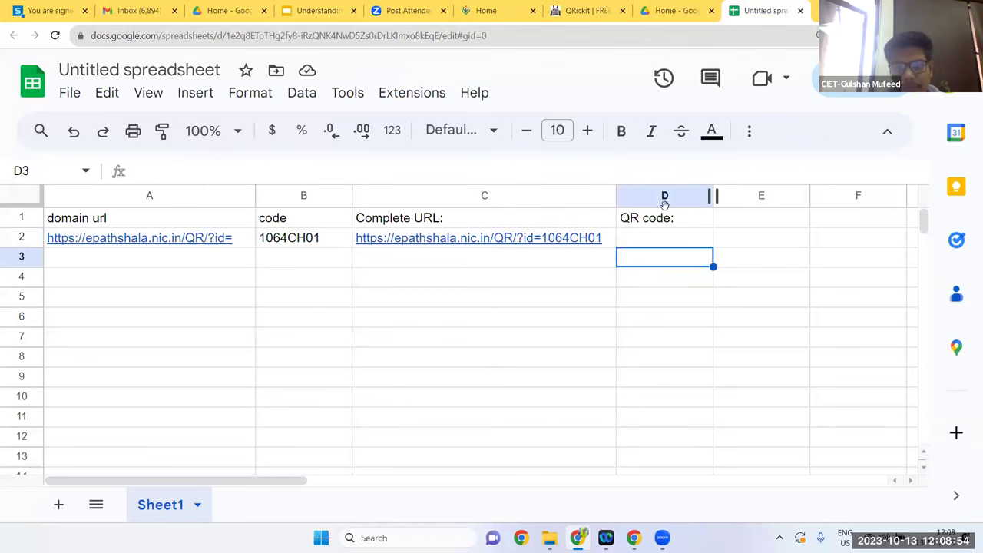
left_click(651, 238)
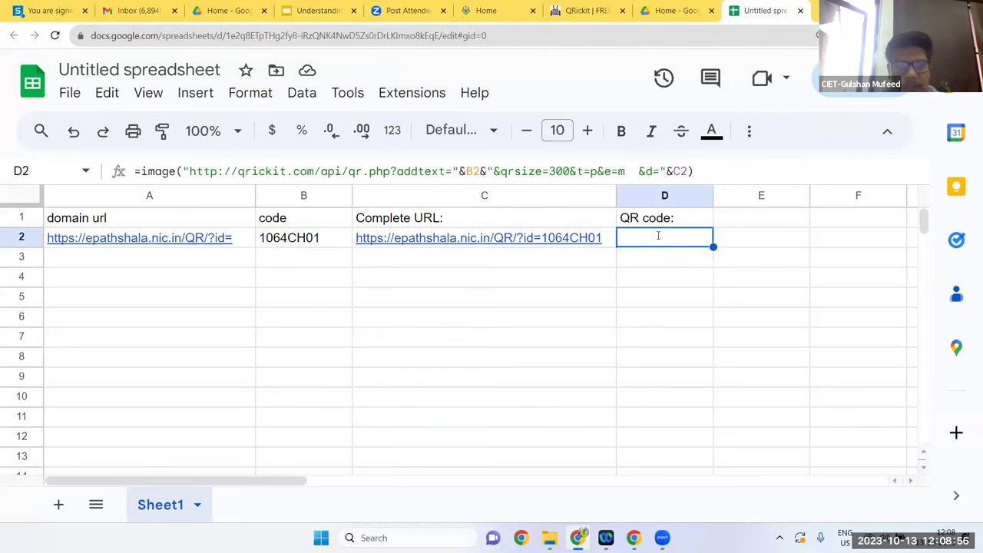
double_click(658, 236)
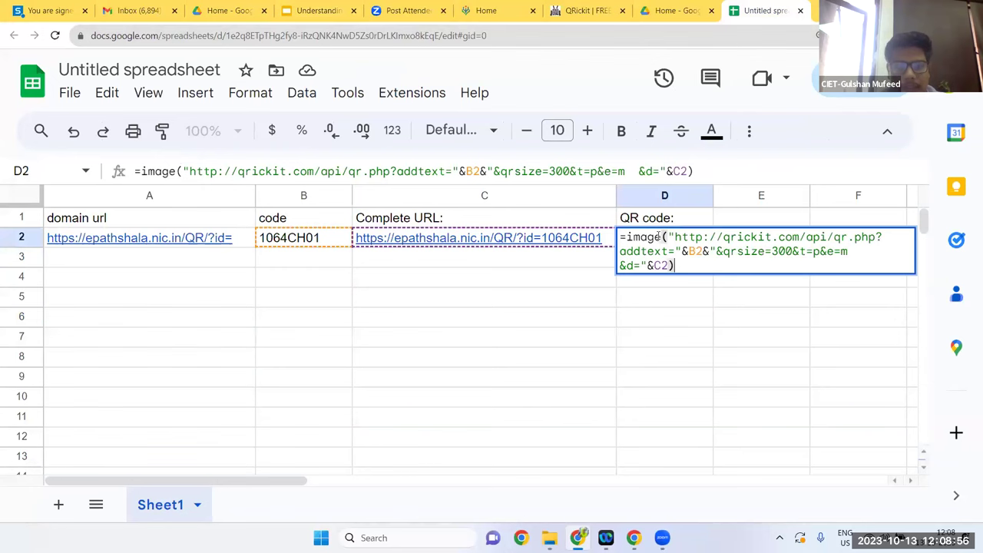
left_click(661, 298)
left_click(658, 241)
double_click(658, 241)
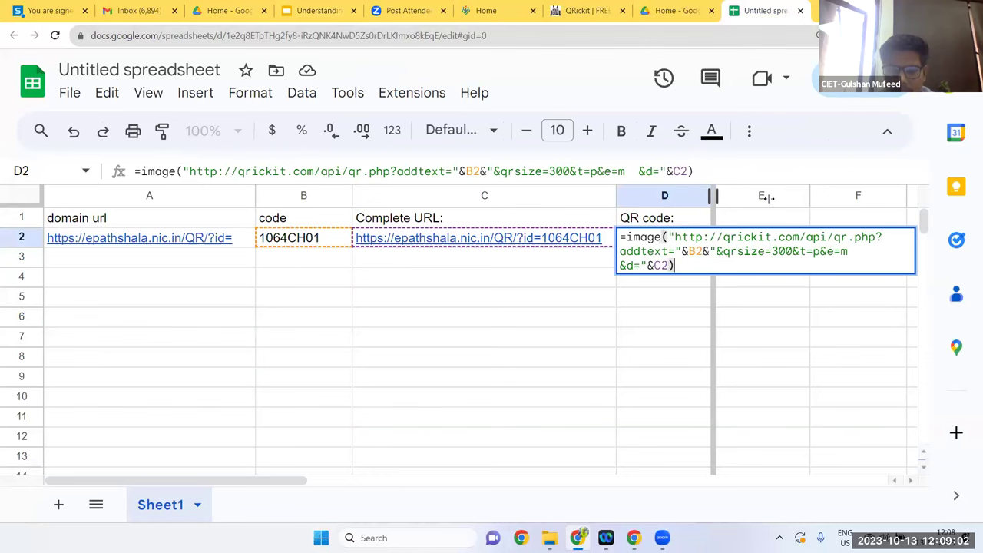
Widen column D in stages while rechecking D2's QR formula
left_click_drag(766, 197, 771, 197)
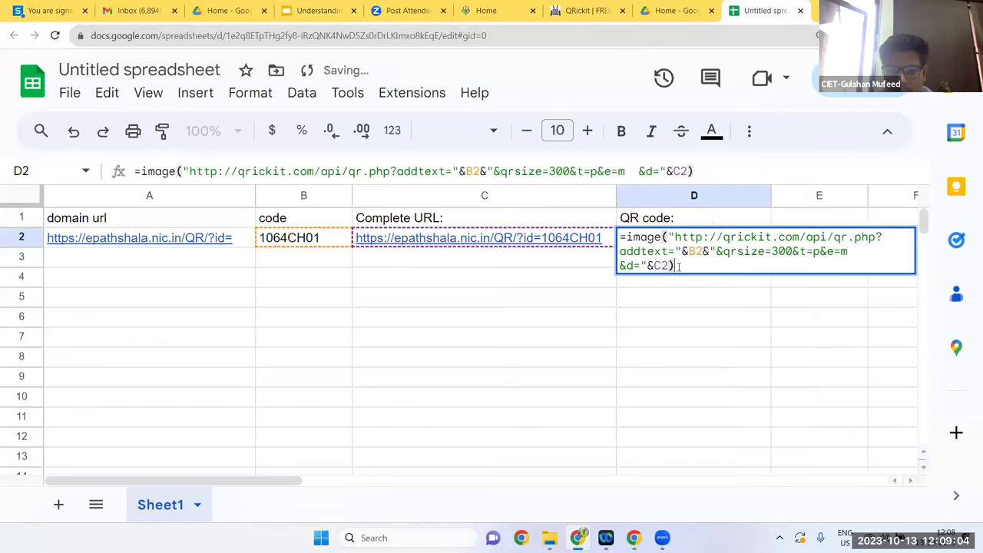
key("Return")
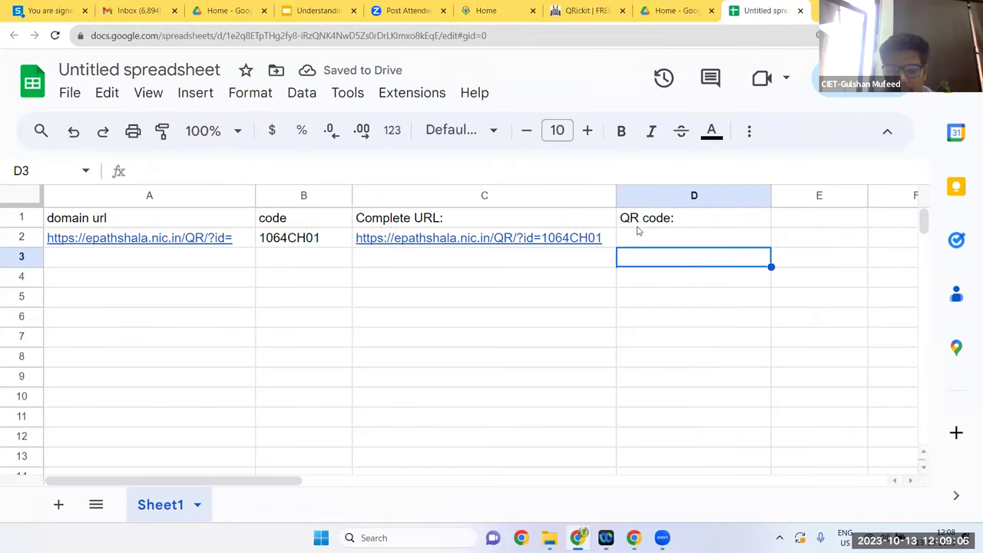
double_click(640, 238)
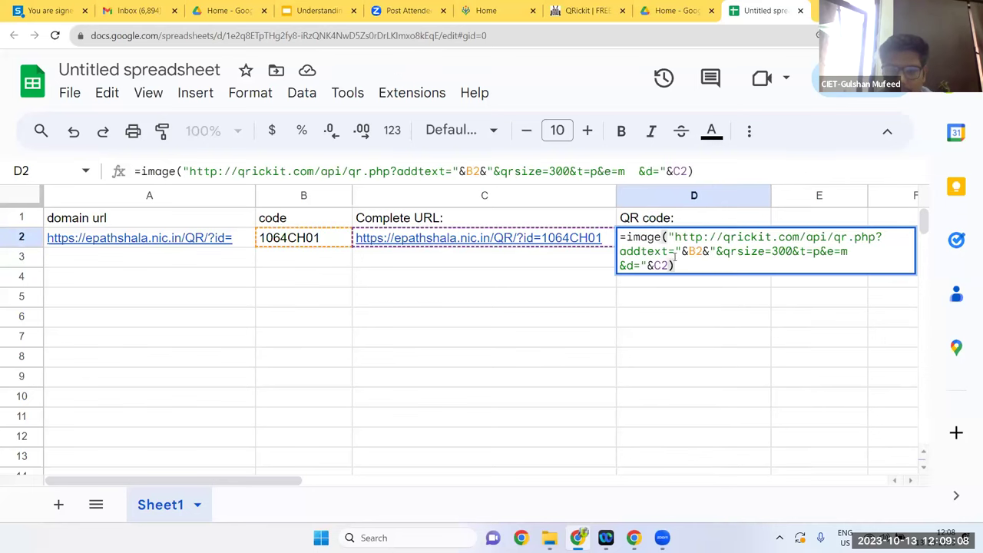
key("Return")
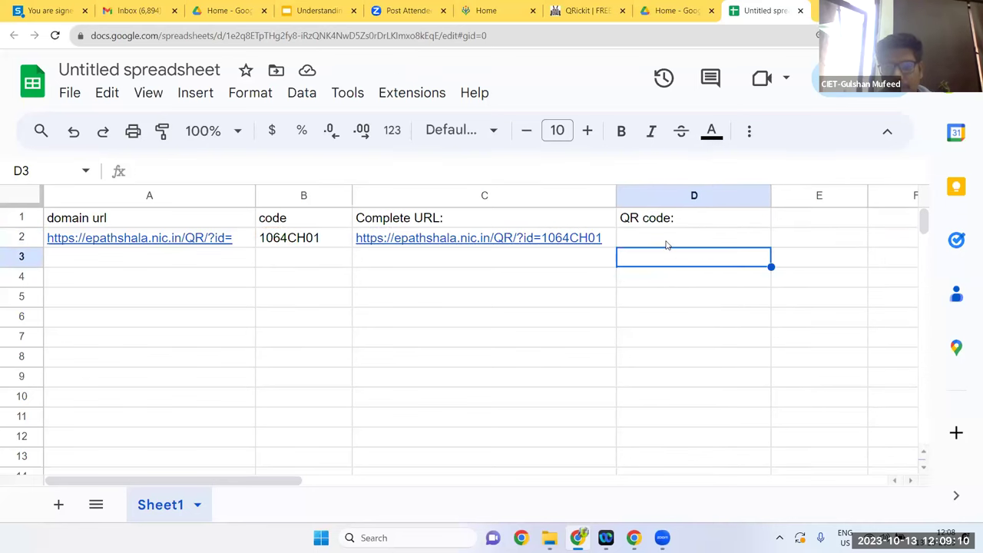
double_click(666, 243)
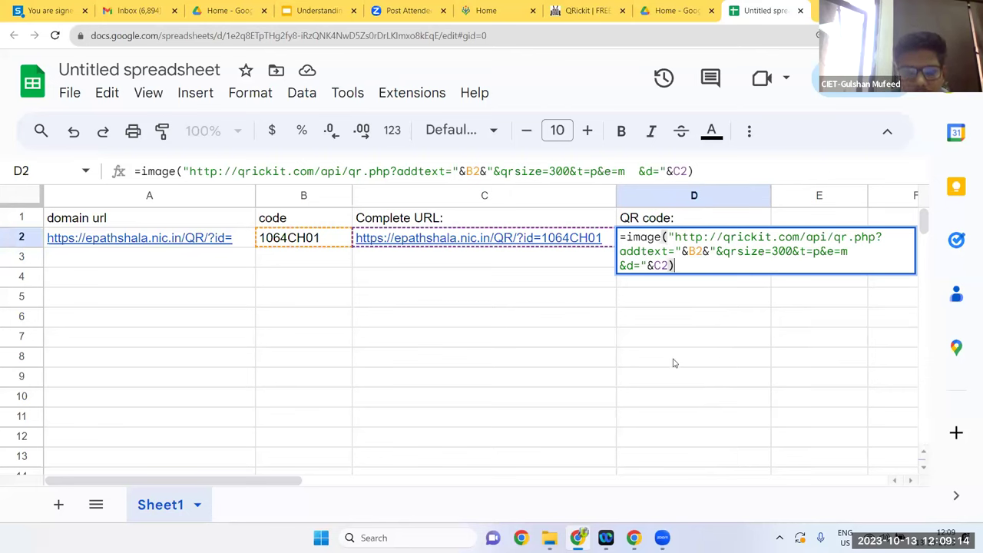
left_click(600, 407)
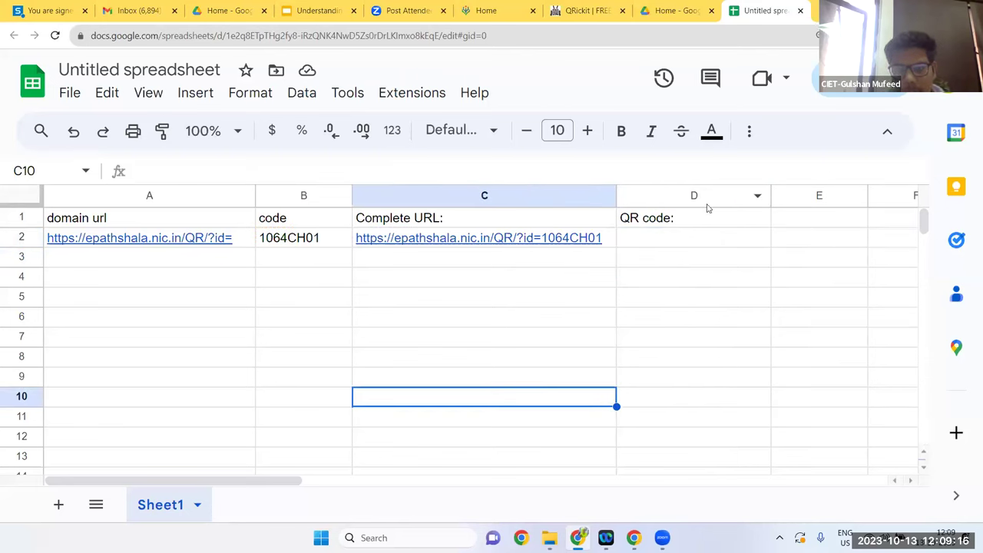
left_click_drag(771, 195, 812, 195)
left_click(637, 237)
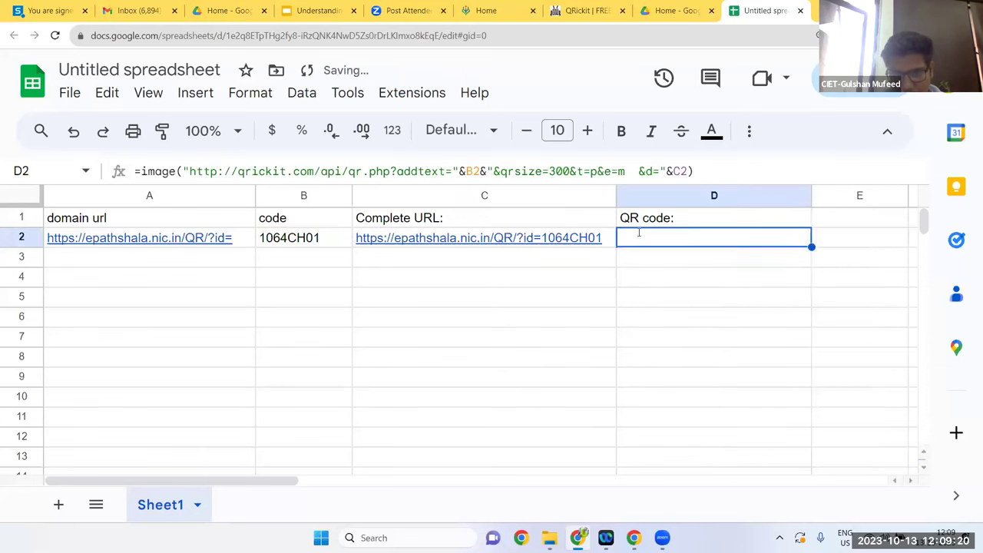
double_click(637, 237)
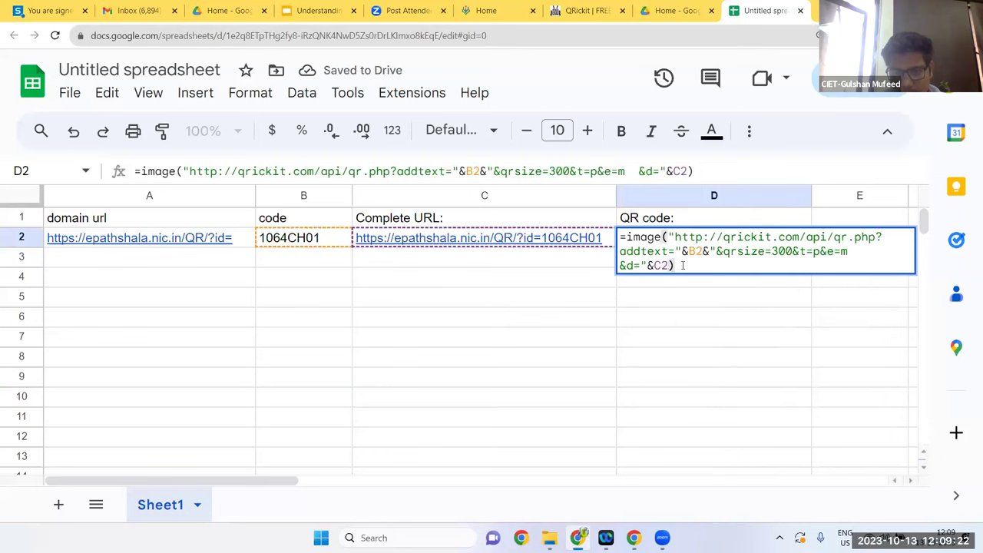
key("Return")
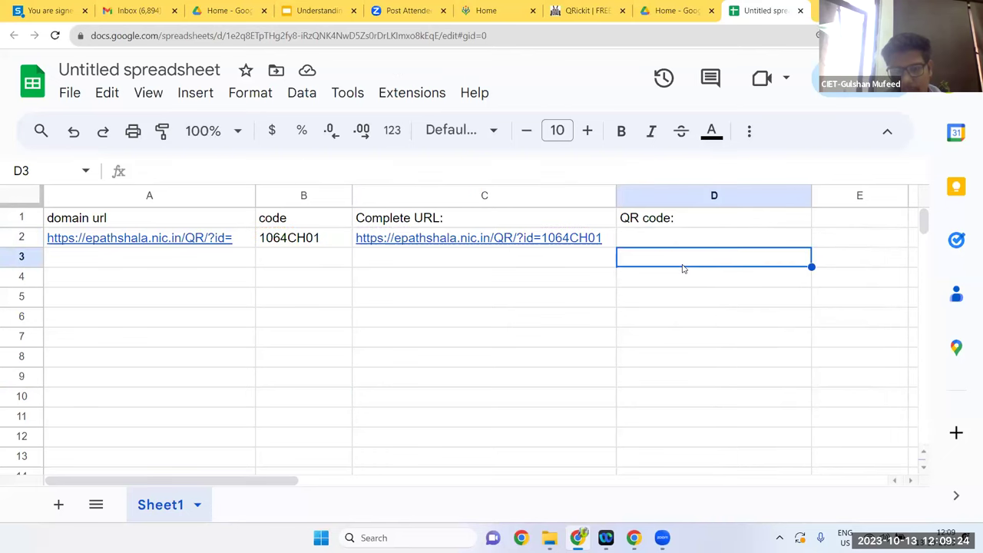
left_click(644, 236)
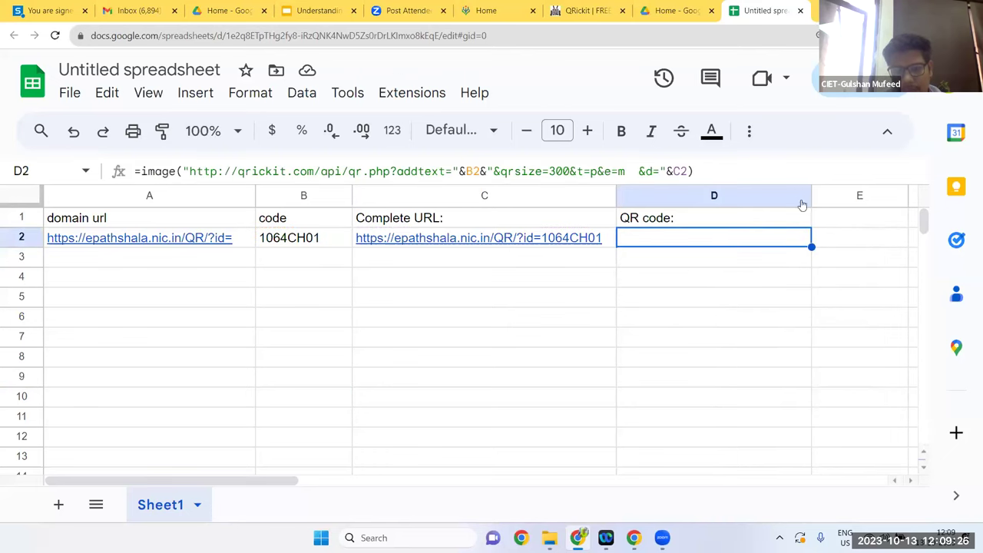
Widen column D further and narrow column C, then reopen D2's formula
left_click_drag(809, 195, 836, 195)
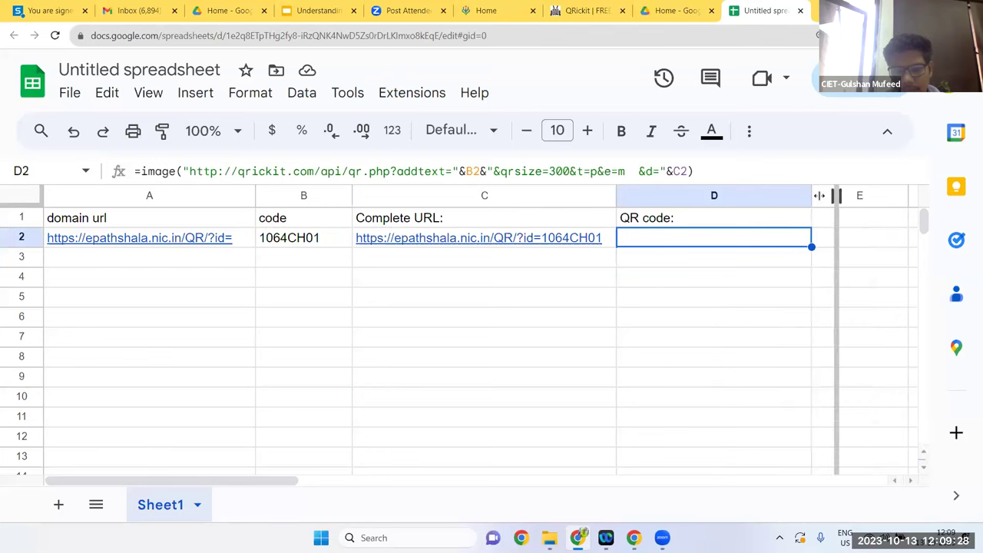
left_click_drag(617, 195, 506, 195)
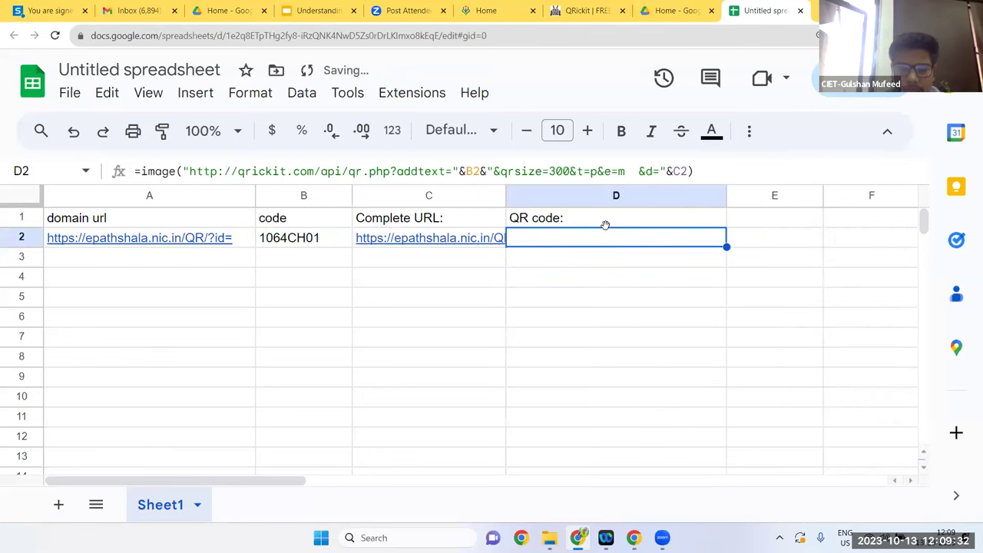
double_click(602, 242)
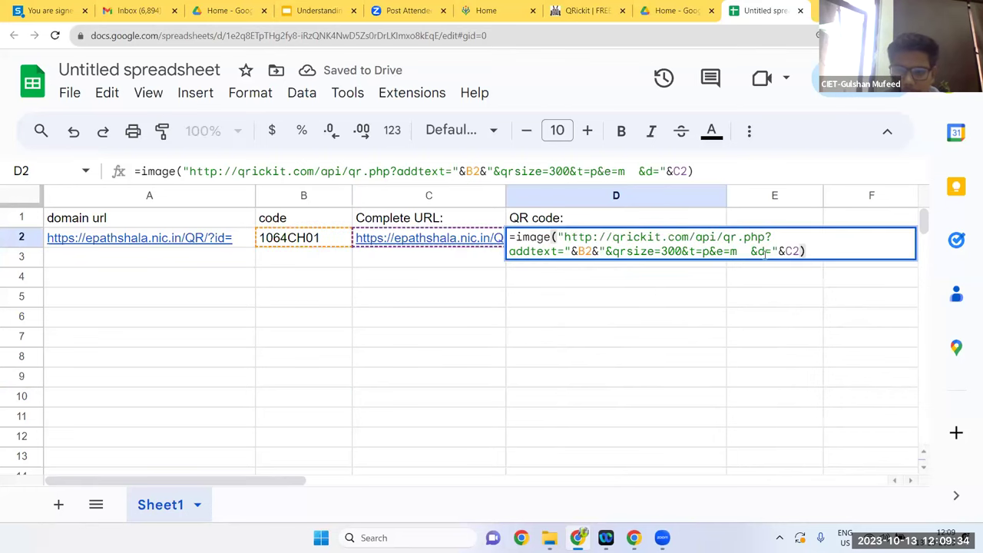
key("Return")
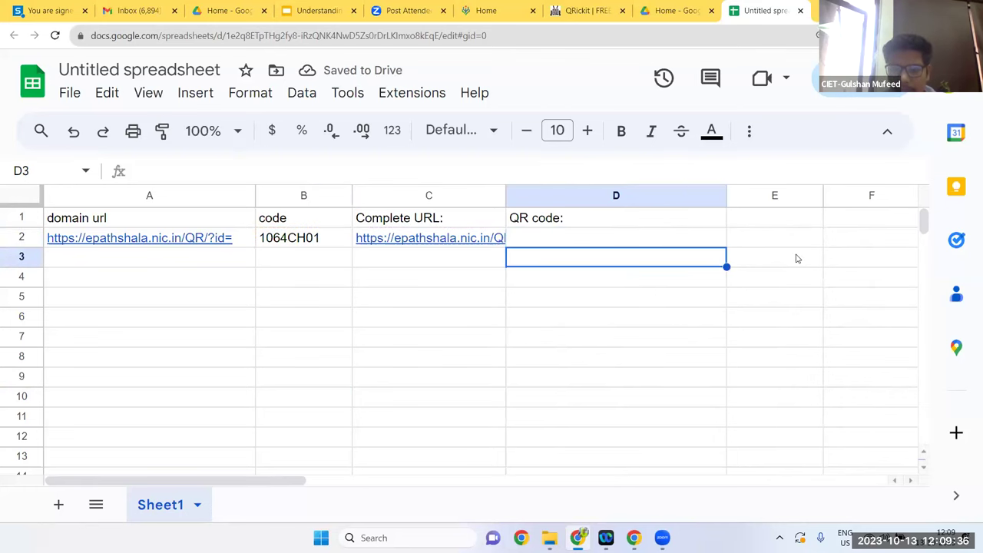
left_click(670, 247)
double_click(669, 247)
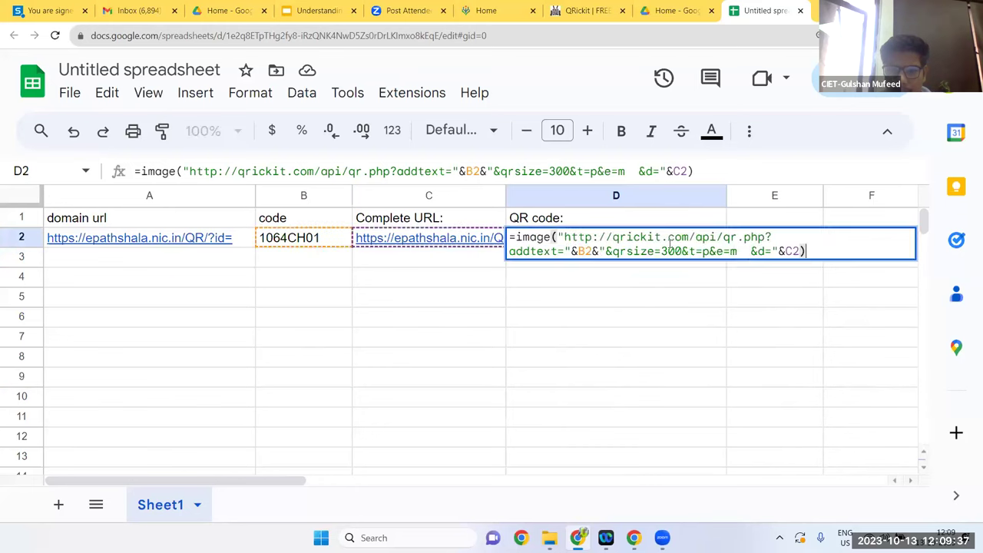
Delete the stray space before &d= in D2's formula and recommit it
left_click(736, 251)
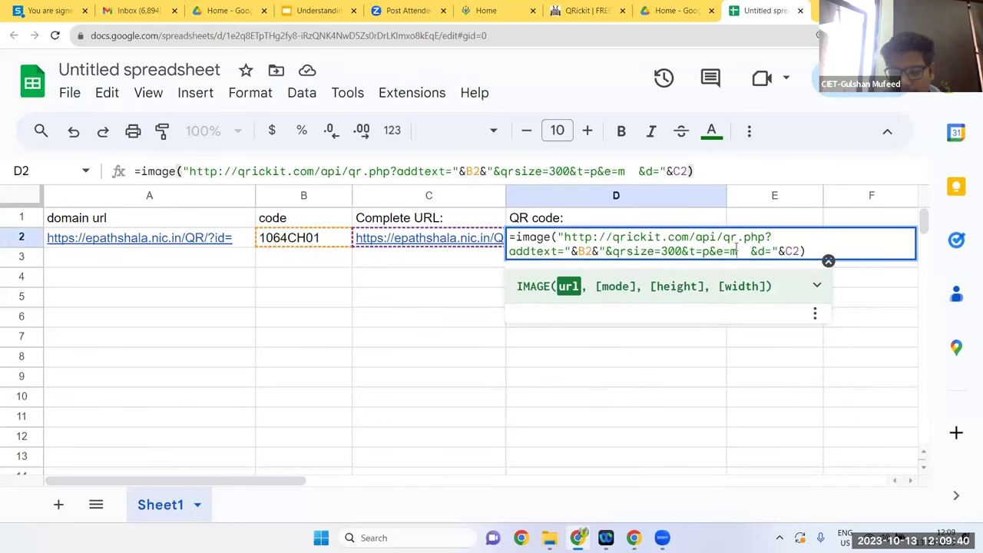
key("Delete")
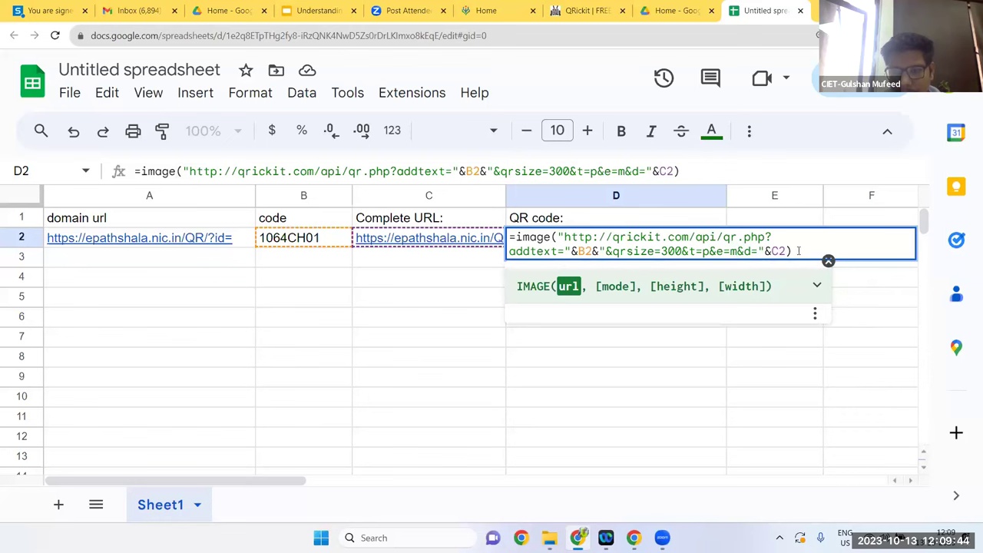
left_click(792, 250)
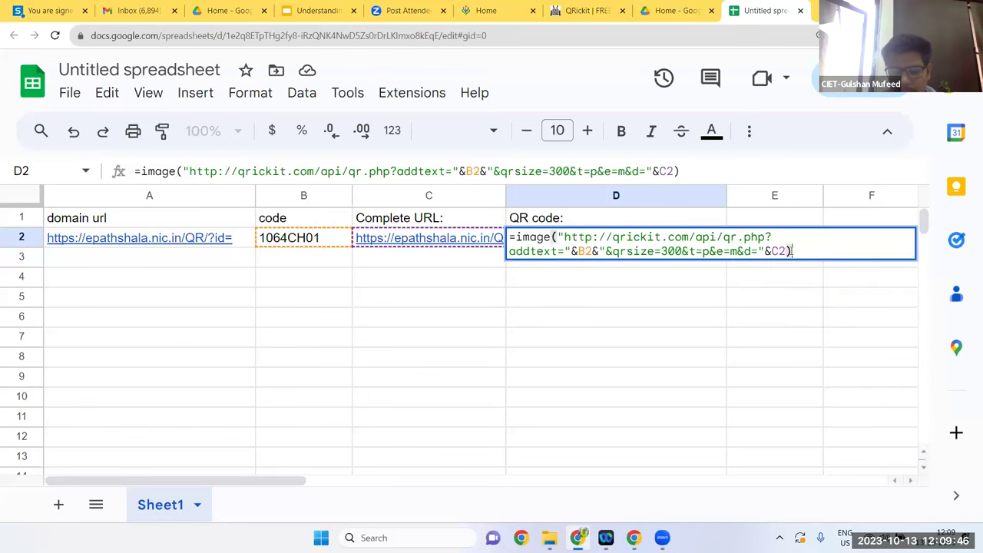
key("Return")
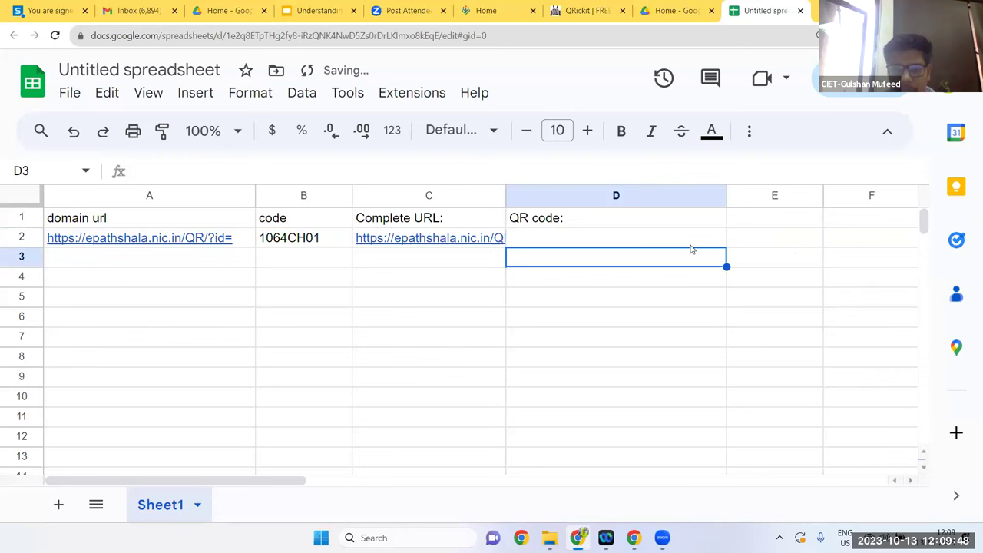
double_click(691, 243)
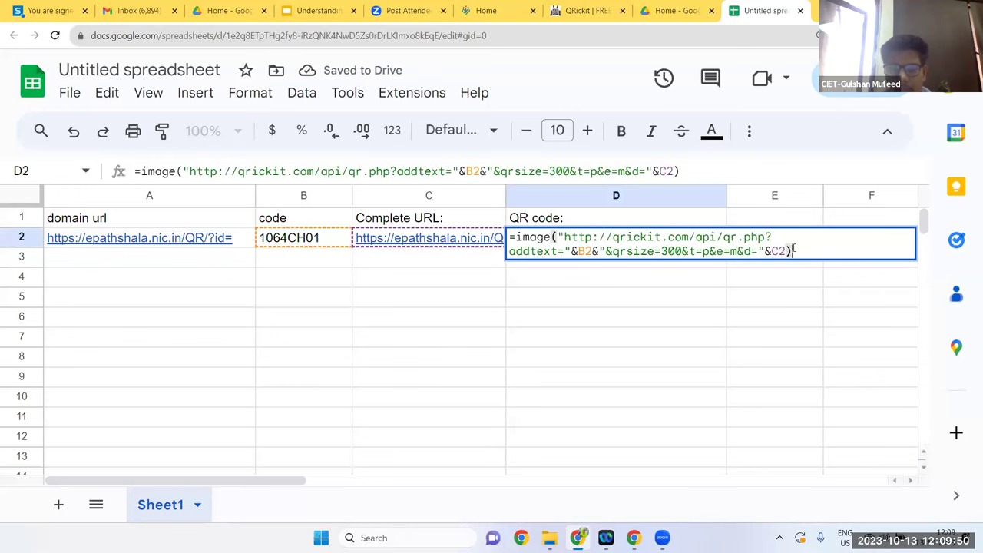
left_click(683, 171)
Select the =image(...) line on slide 20, then select all of D2's formula text
left_click(315, 9)
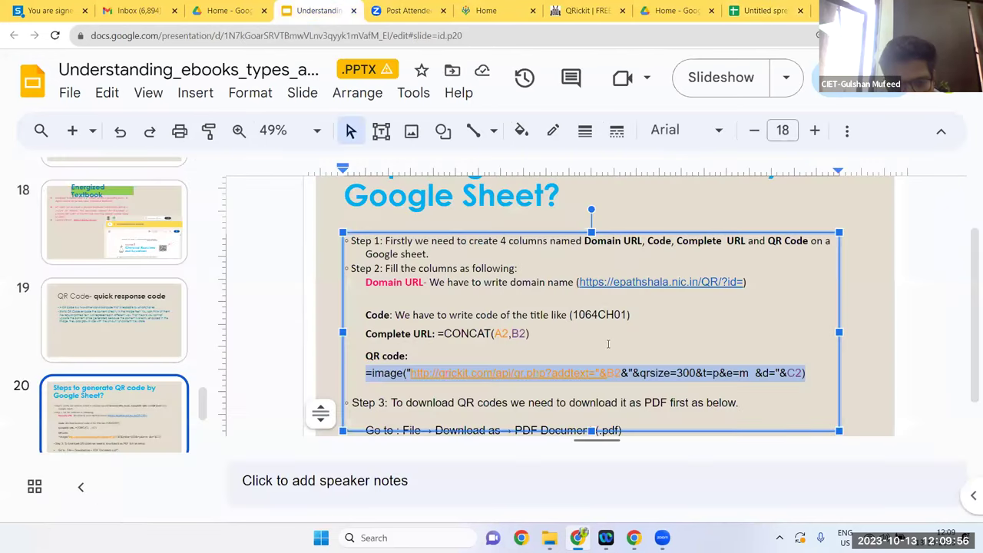
left_click(411, 355)
key("Right")
key("Right")
key("Right")
key("Left")
key("Left")
key("Left")
key("shift+Left")
left_click_drag(366, 372, 803, 372)
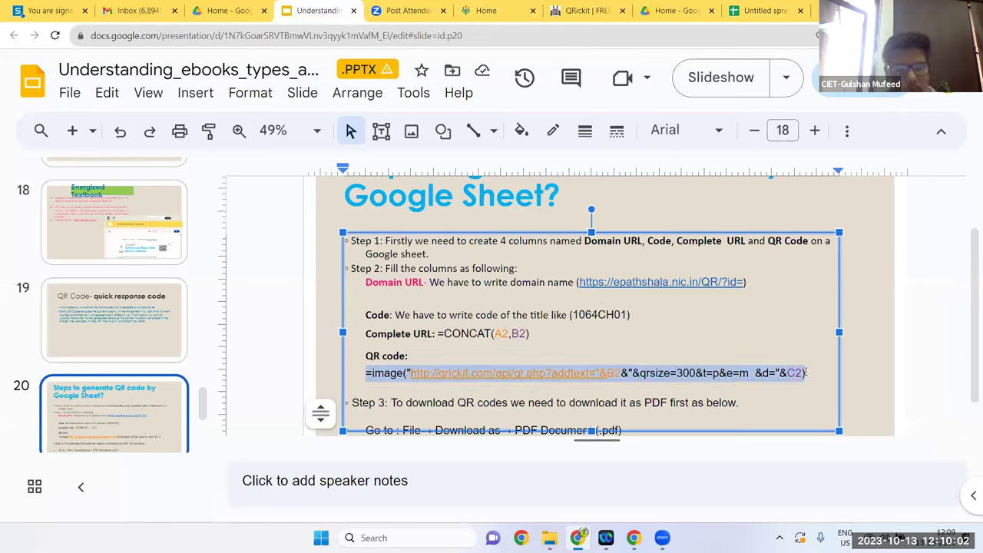
left_click(764, 10)
left_click_drag(511, 238, 799, 252)
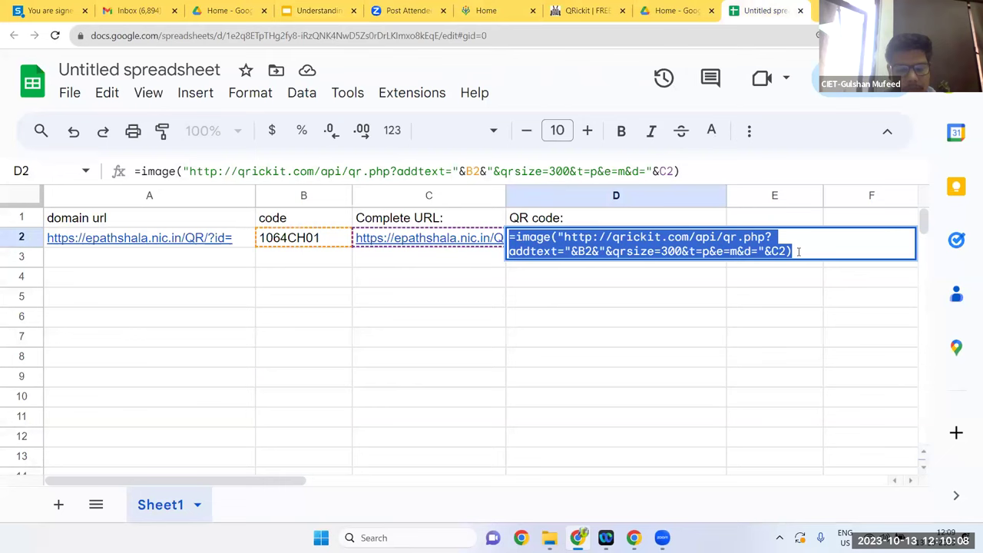
Commit D2's re-pasted image() formula, widen column D further, and reopen D2
left_click(798, 252)
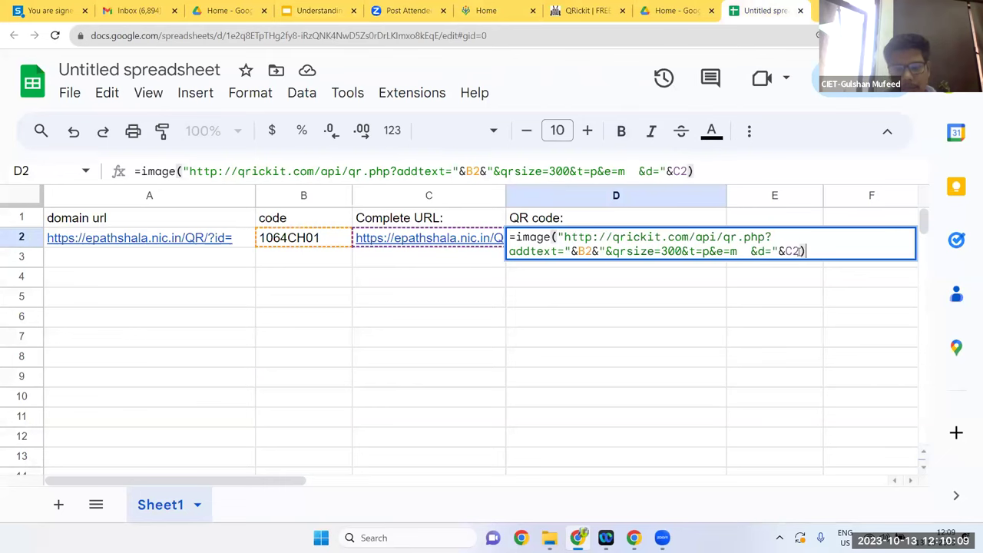
left_click(783, 301)
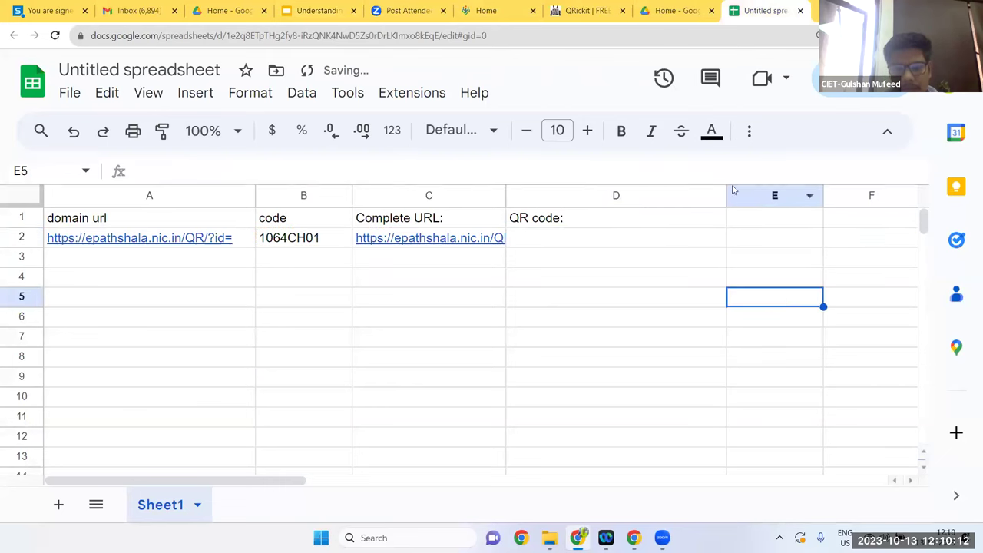
left_click_drag(726, 196, 851, 195)
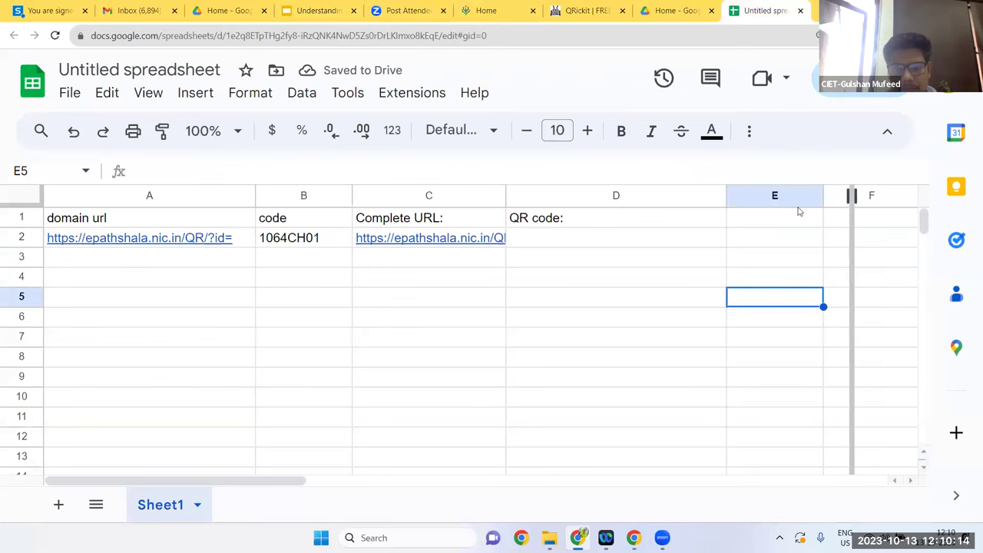
double_click(645, 239)
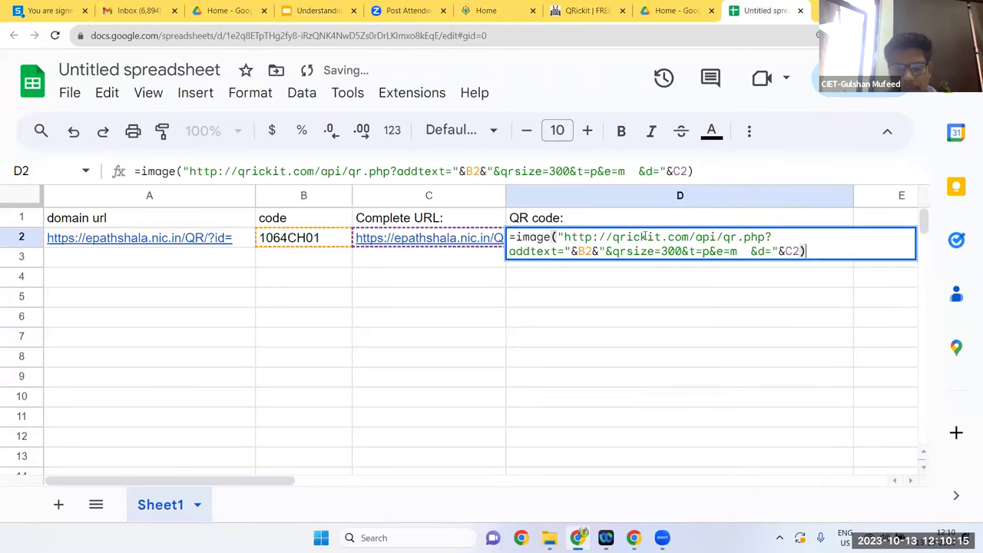
left_click(636, 298)
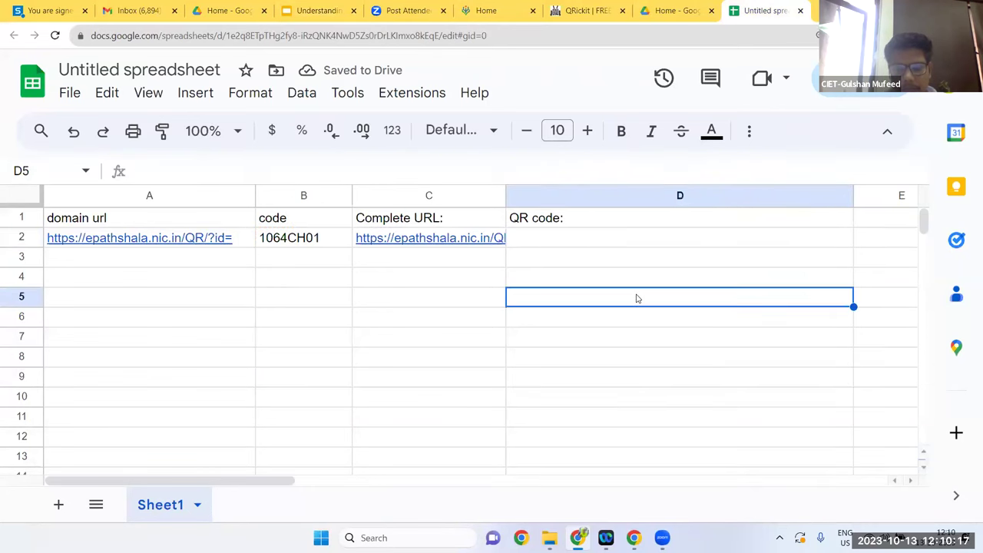
double_click(586, 239)
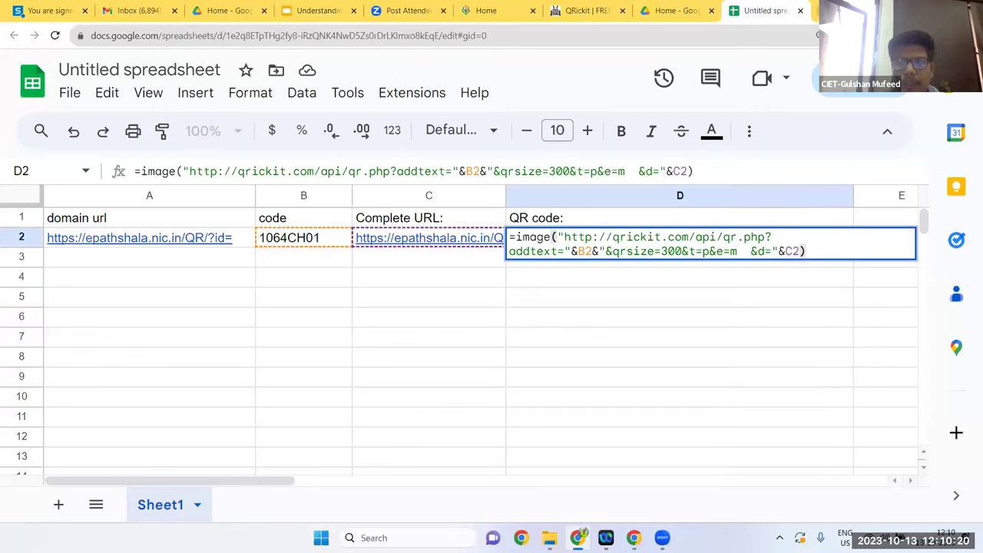
key("ctrl+t")
Open a new incognito window and load gmail.com
left_click(963, 35)
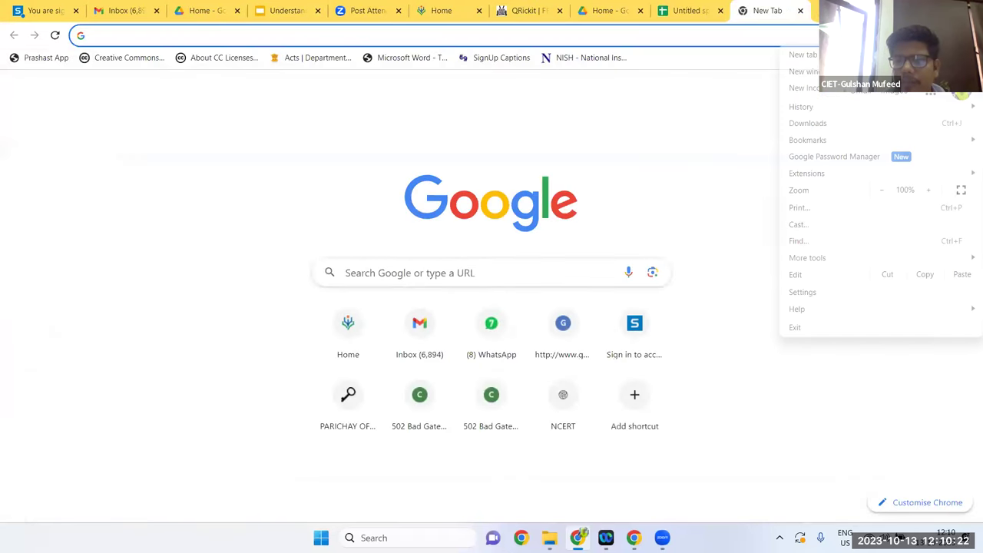
left_click(808, 98)
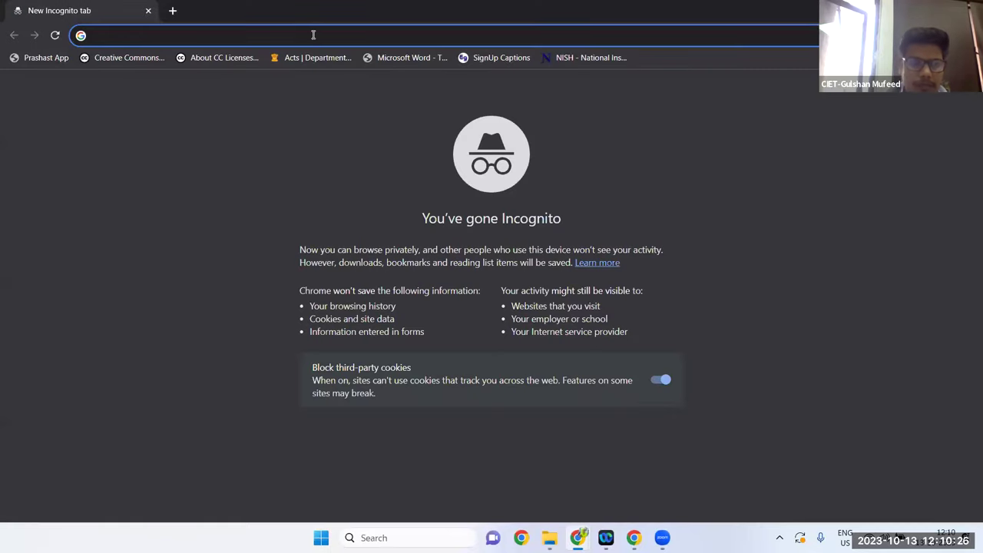
type("gmail.co")
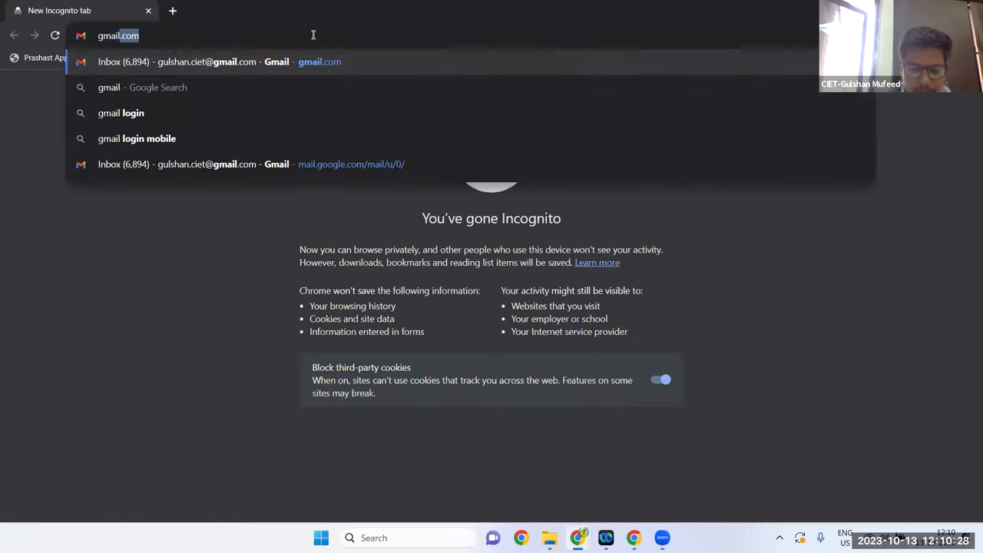
type("m")
key("Return")
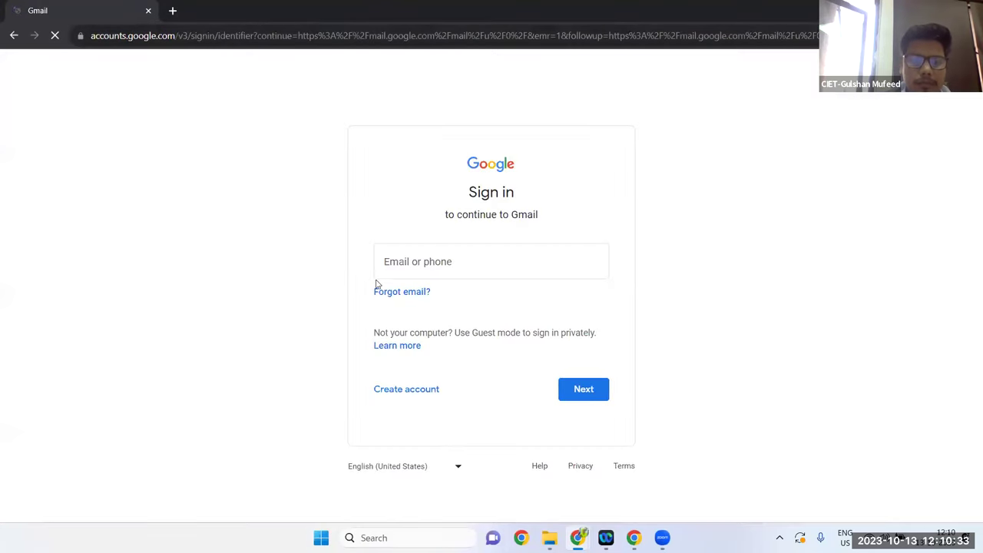
Enter the account e-mail and password on the Google sign-in page
left_click(408, 271)
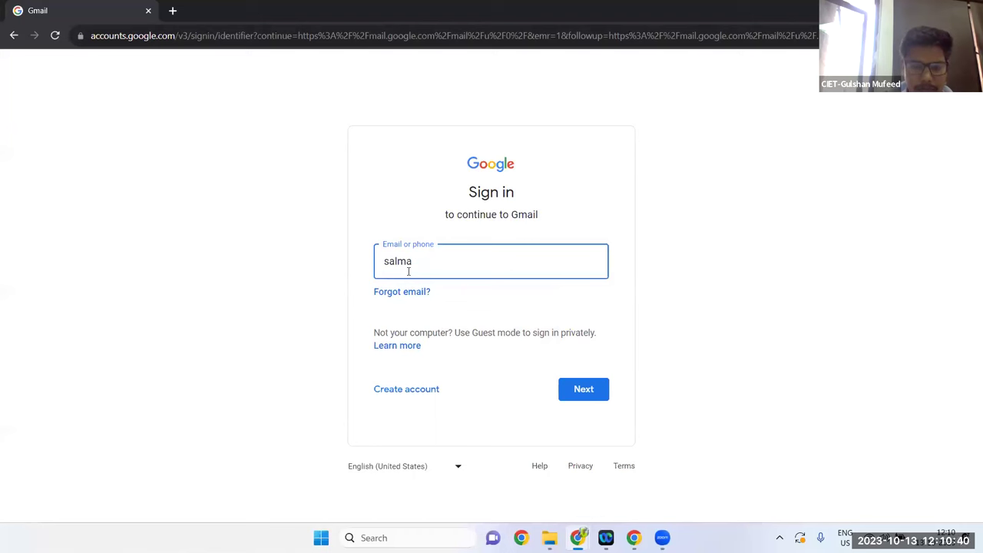
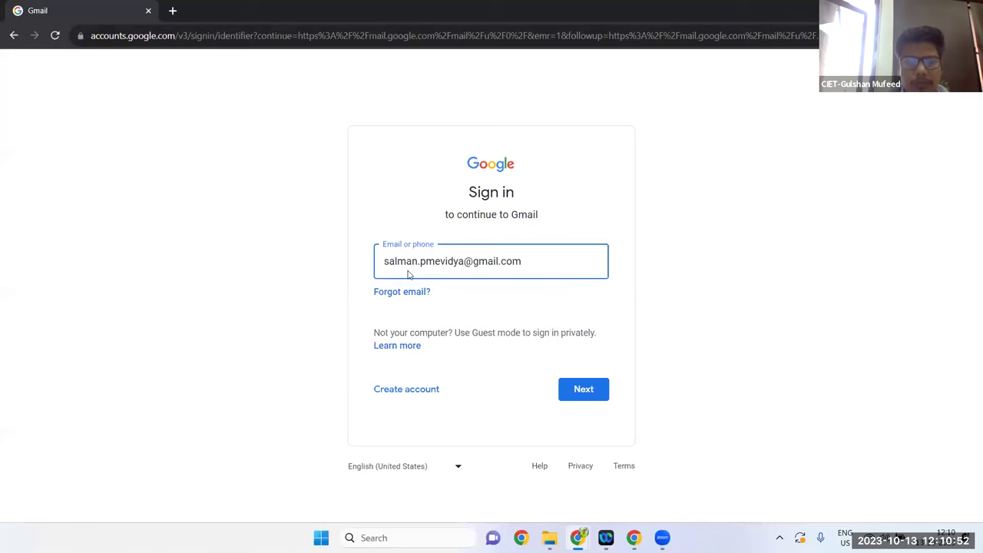
key("Return")
type("•••••••••••••")
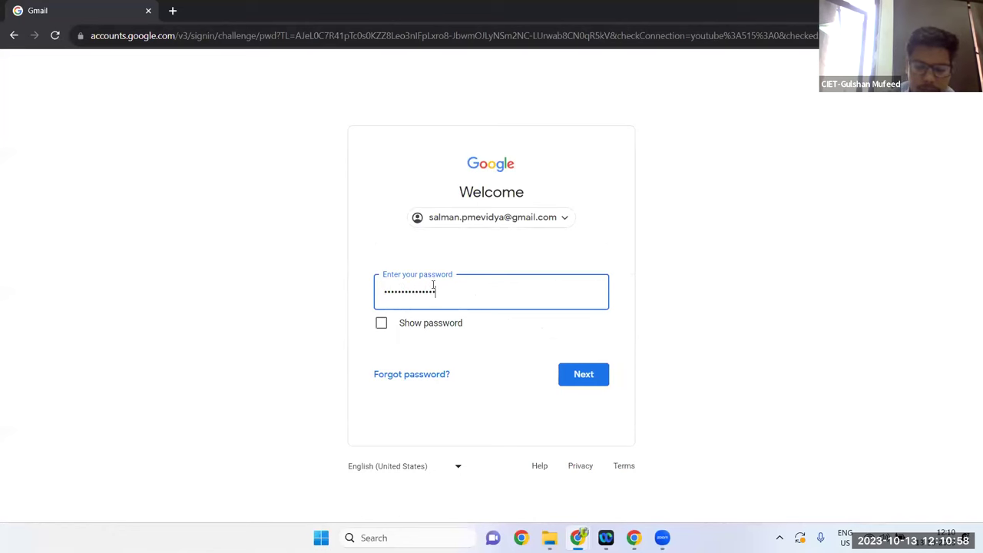
key("Return")
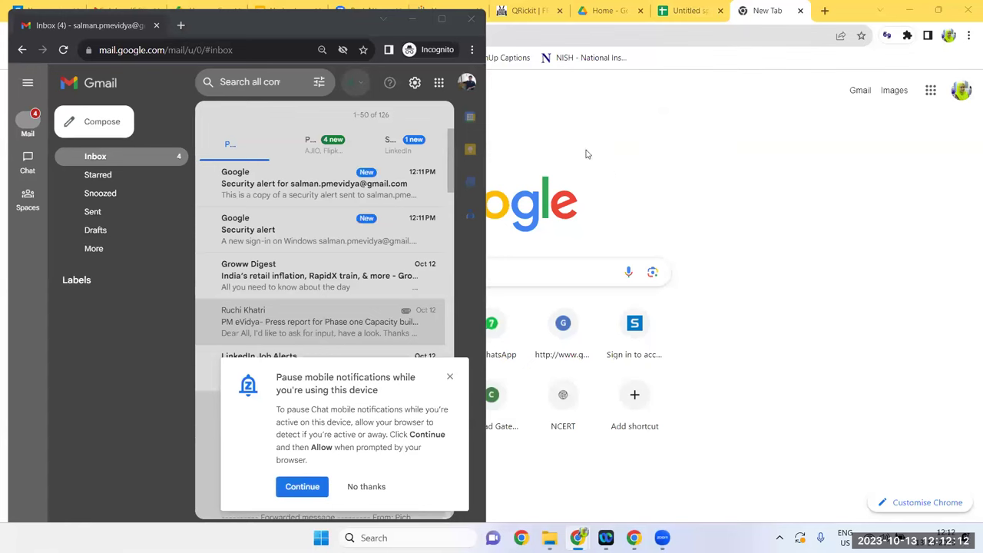
Bring the incognito window with the loaded Gmail inbox to the front
left_click(360, 25)
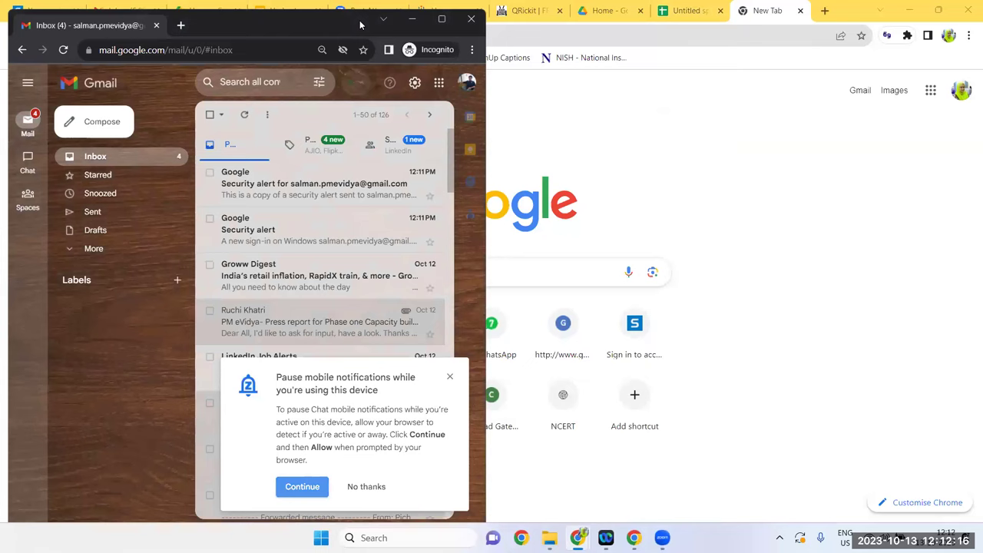
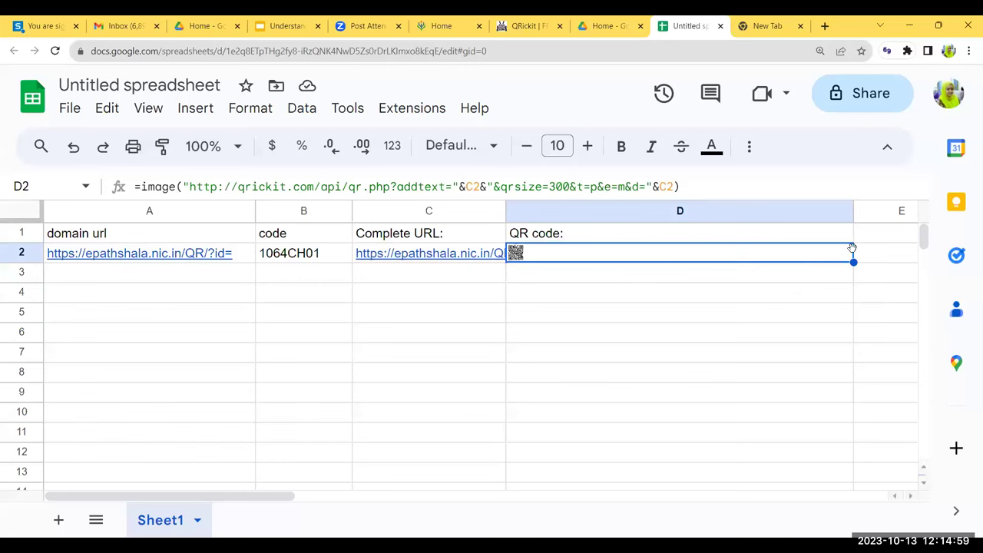
Widen the QR code column and fill the domain url from A2 down to A8
left_click_drag(852, 212, 895, 212)
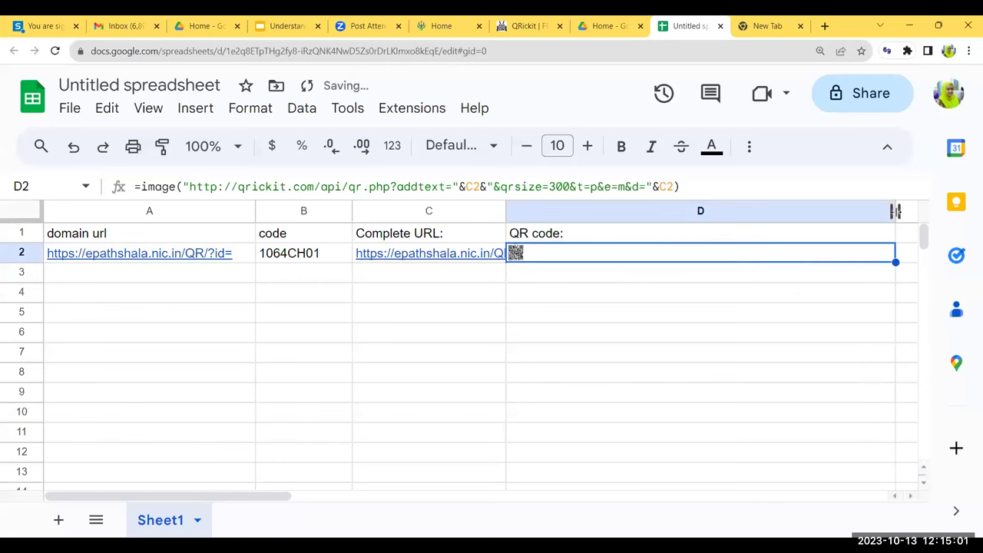
left_click(127, 270)
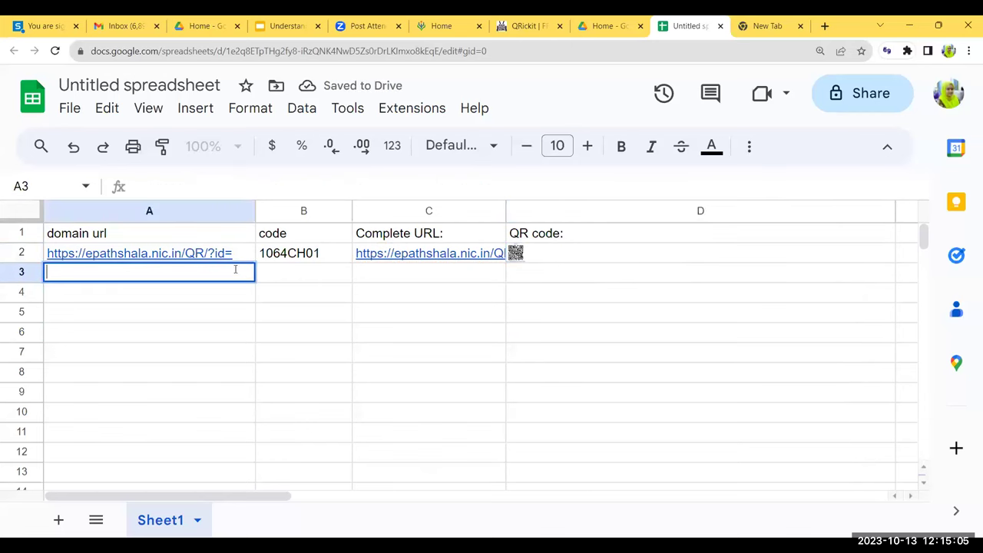
left_click(236, 257)
left_click(230, 359)
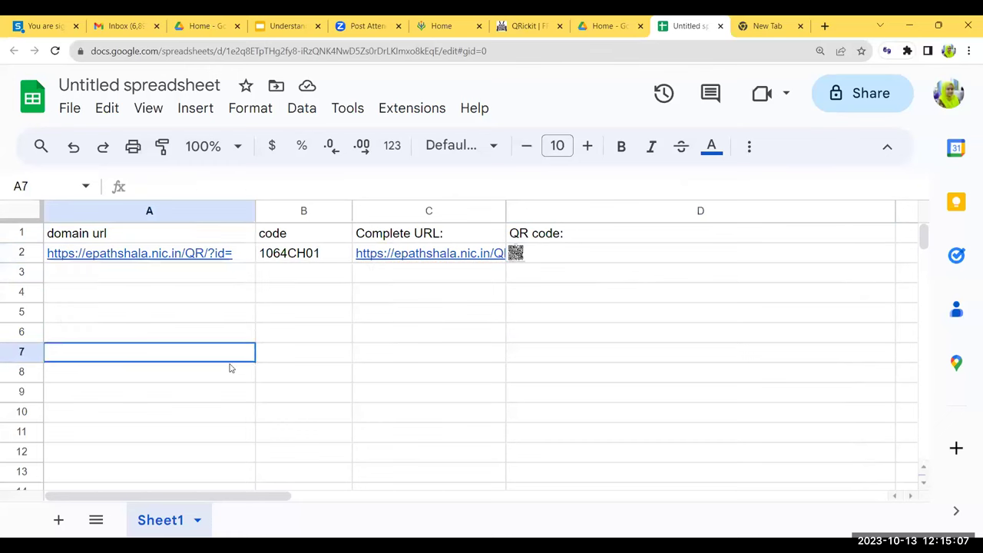
left_click(235, 258)
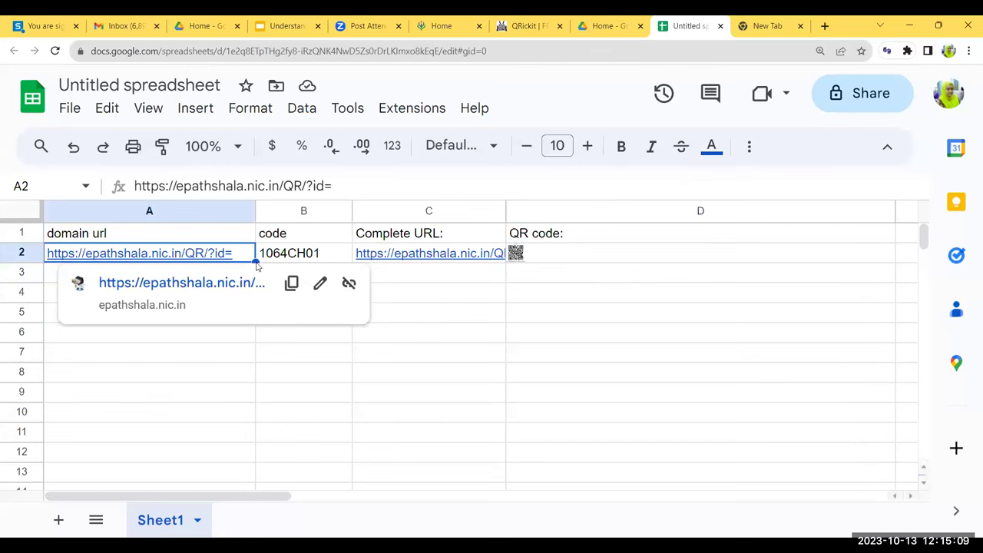
left_click_drag(242, 368, 242, 376)
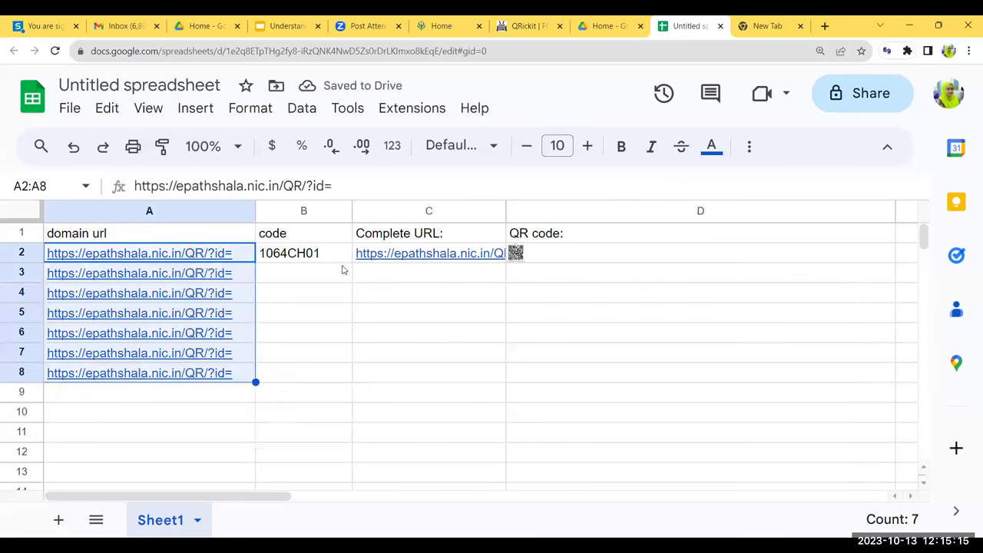
Copy code 1064CH01 and enter 1064CH02, 1064CH03 and 1064CH04 in B3:B5
left_click(330, 254)
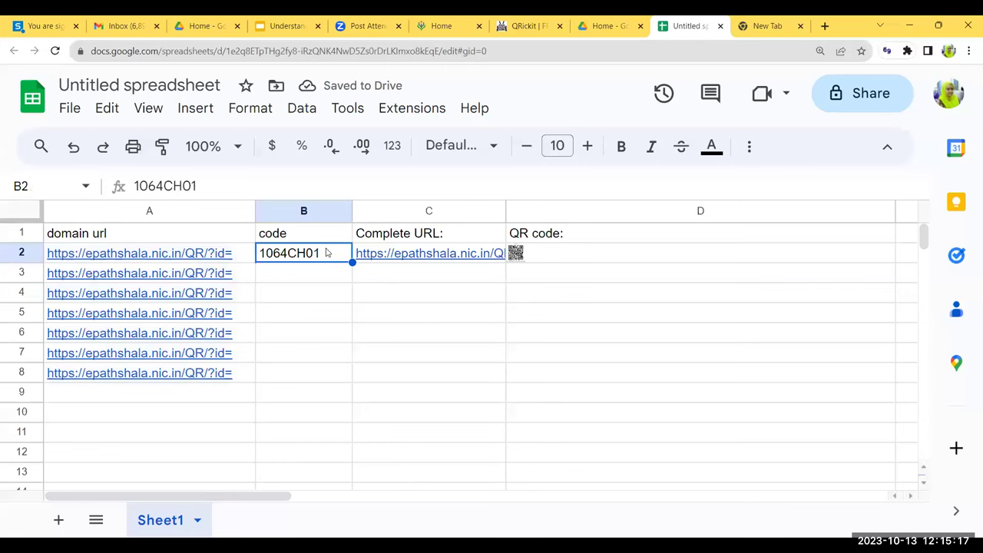
double_click(326, 253)
double_click(261, 253)
key("ctrl+c")
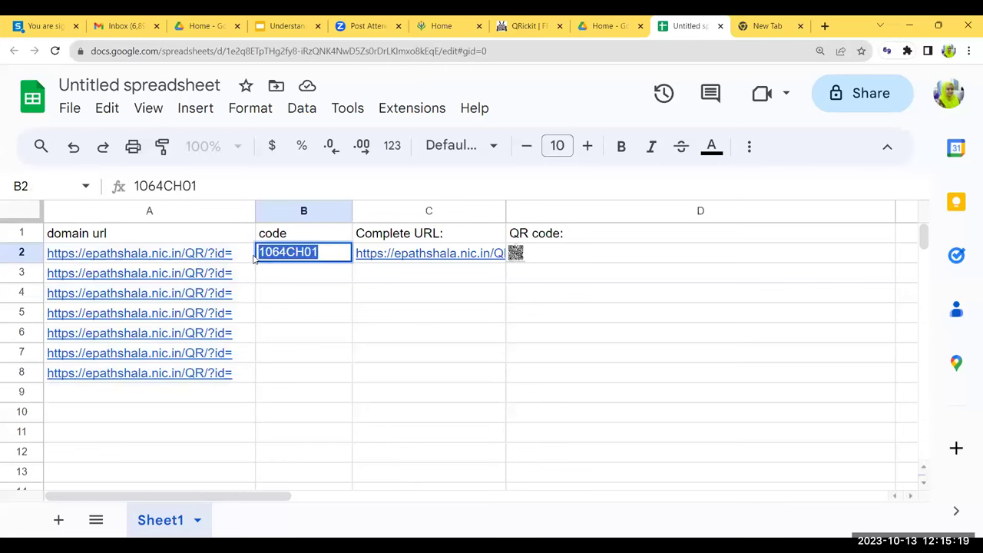
left_click(333, 360)
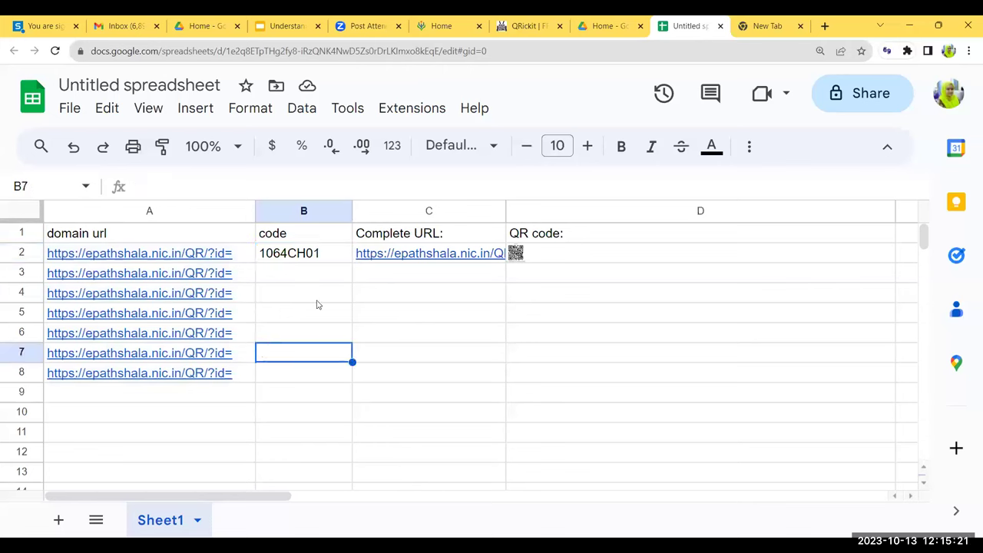
left_click(304, 271)
key("ctrl+v")
key("BackSpace")
type("2")
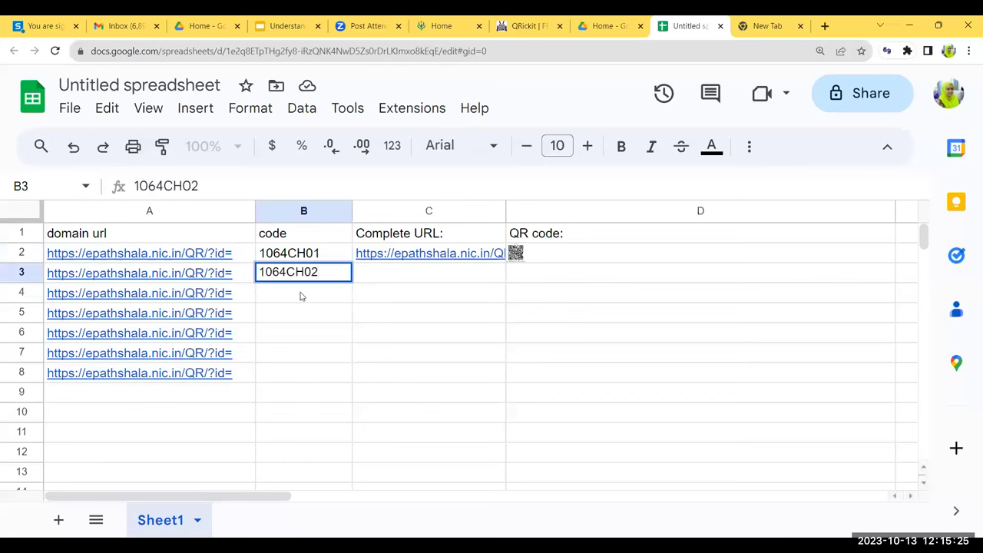
left_click(300, 292)
key("ctrl+v")
key("BackSpace")
type("3")
left_click(299, 314)
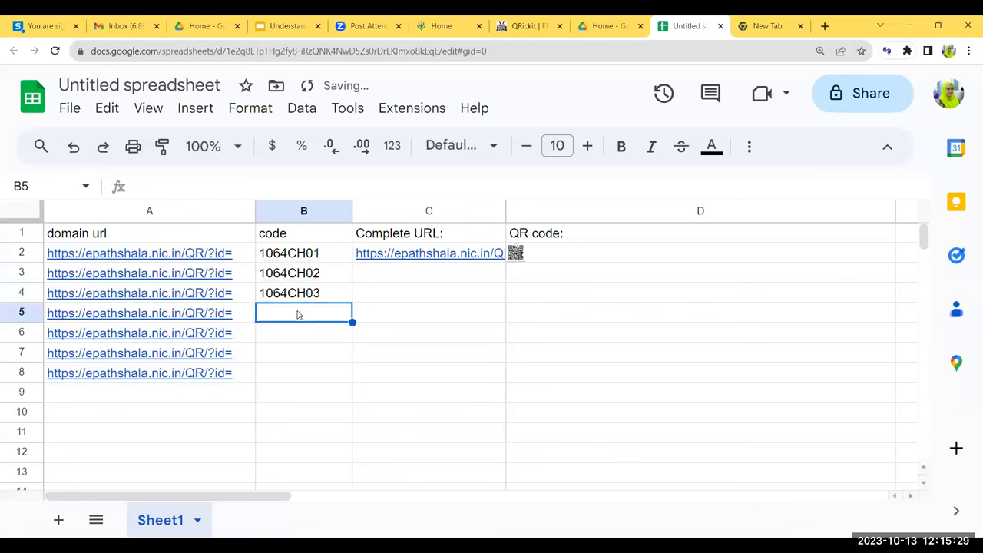
key("ctrl+v")
key("BackSpace")
type("4")
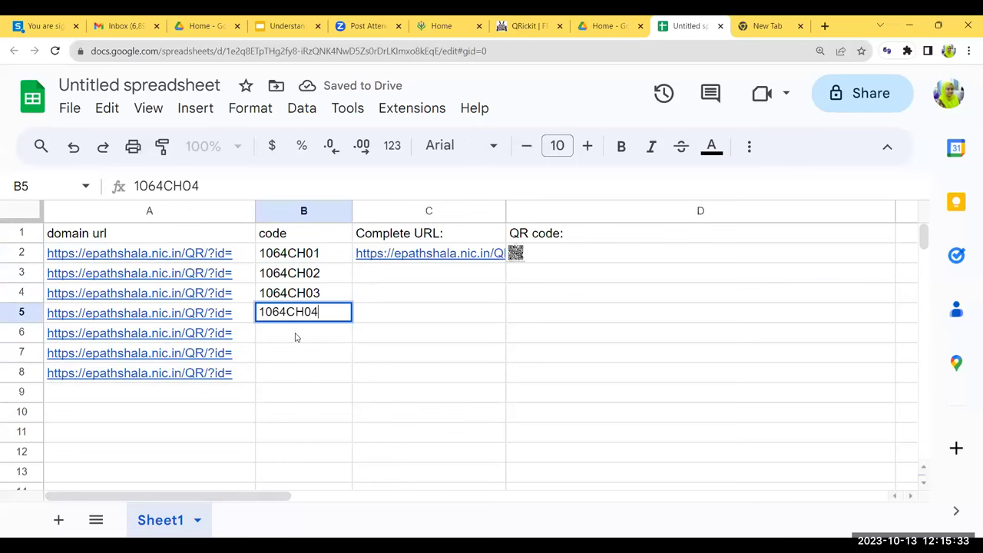
left_click(295, 335)
Enter codes 1064CH05, 1064CH06 and 1064CH07 in B6:B8
key("ctrl+v")
key("BackSpace")
type("5")
left_click(292, 354)
key("ctrl+v")
key("BackSpace")
type("6")
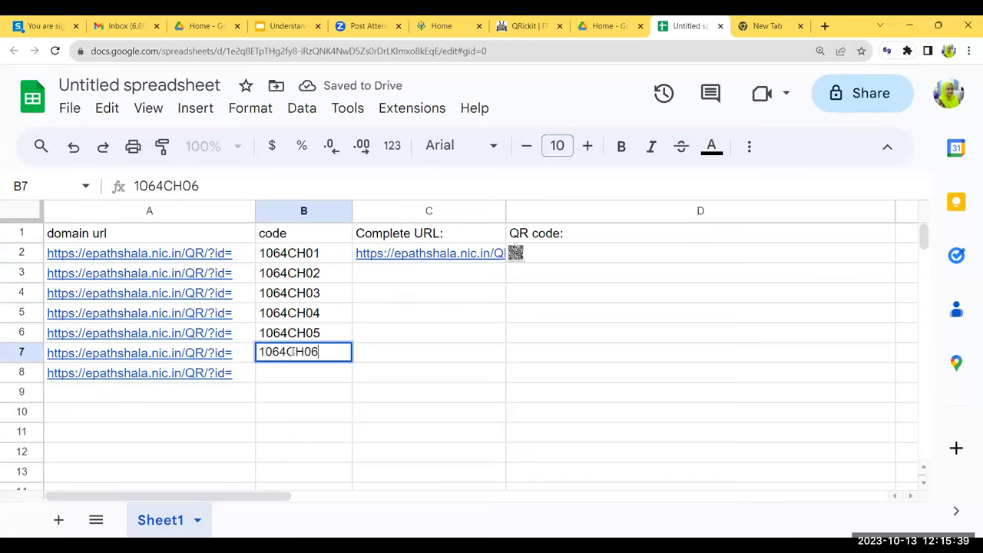
double_click(292, 373)
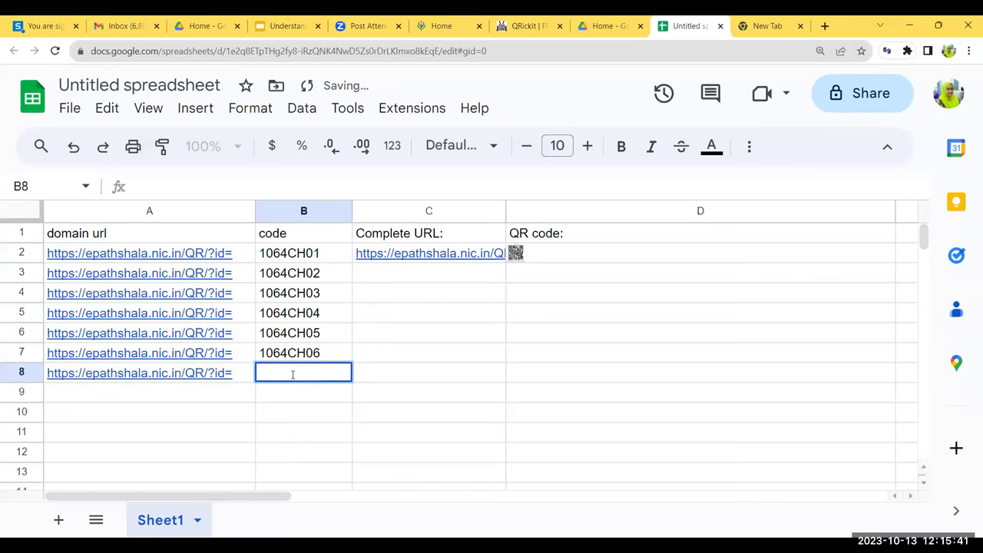
key("ctrl+v")
key("BackSpace")
type("7")
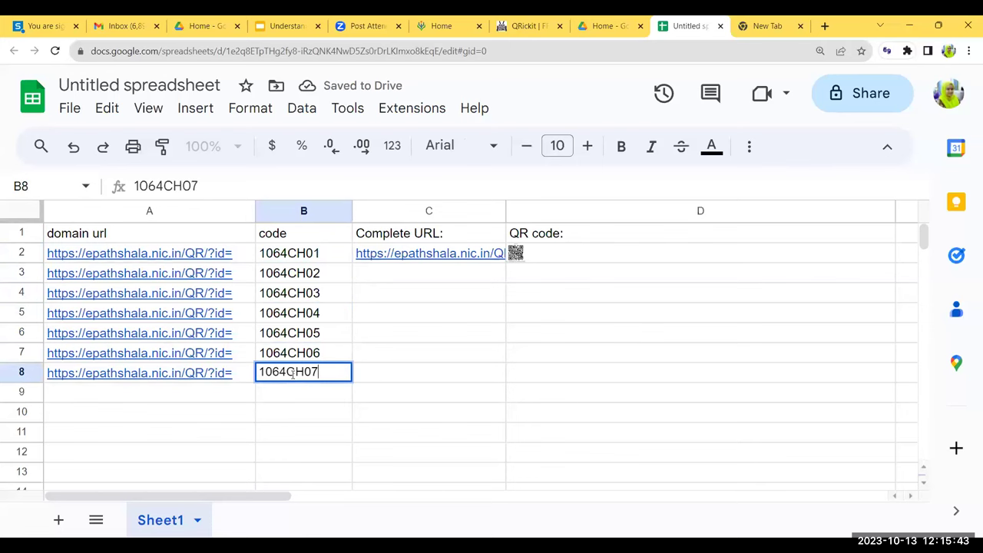
left_click(482, 278)
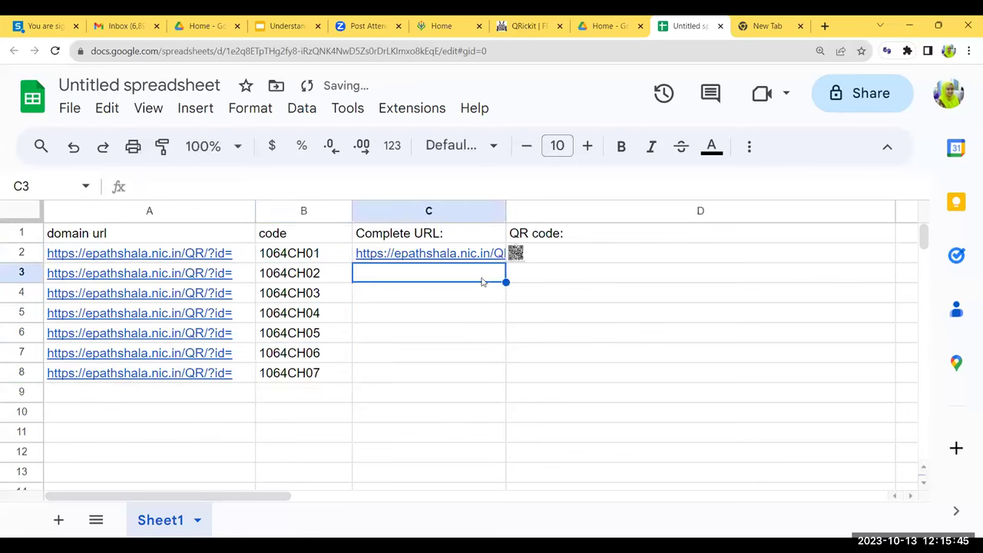
Widen the Complete URL column and copy C2's CONCAT formula down to C8
left_click_drag(506, 211, 640, 210)
left_click(635, 258)
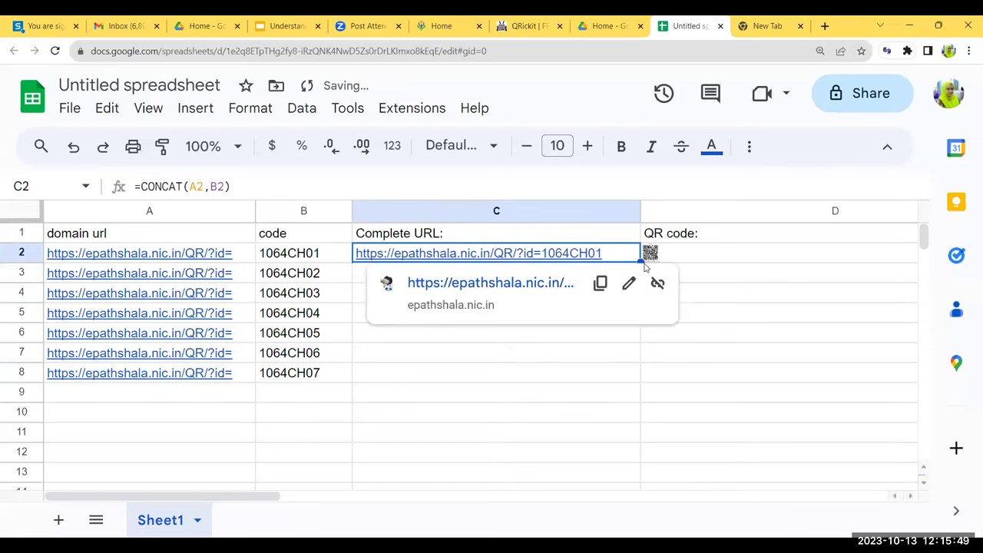
left_click_drag(641, 261, 625, 367)
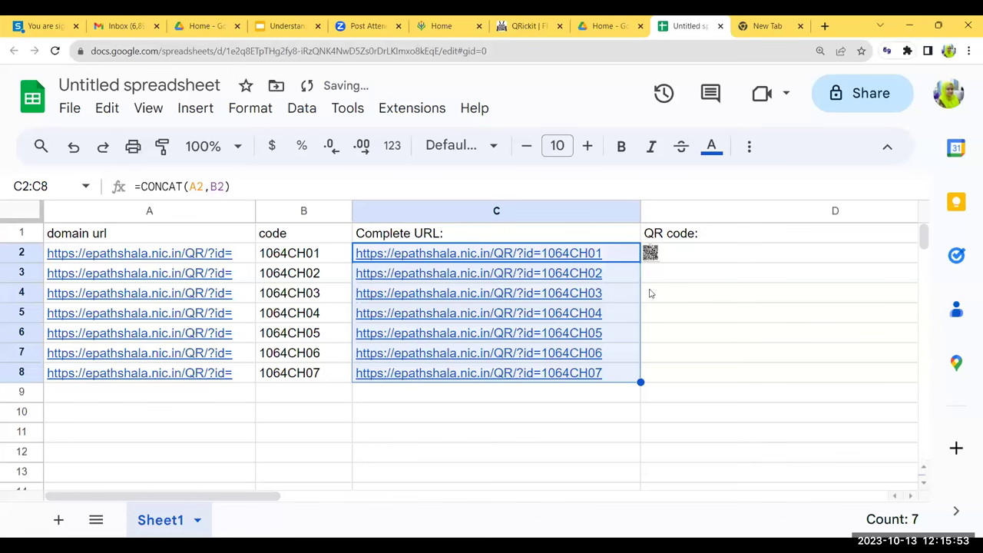
Copy D2's QR code formula down to D8 and verify the copy in D8
left_click(730, 259)
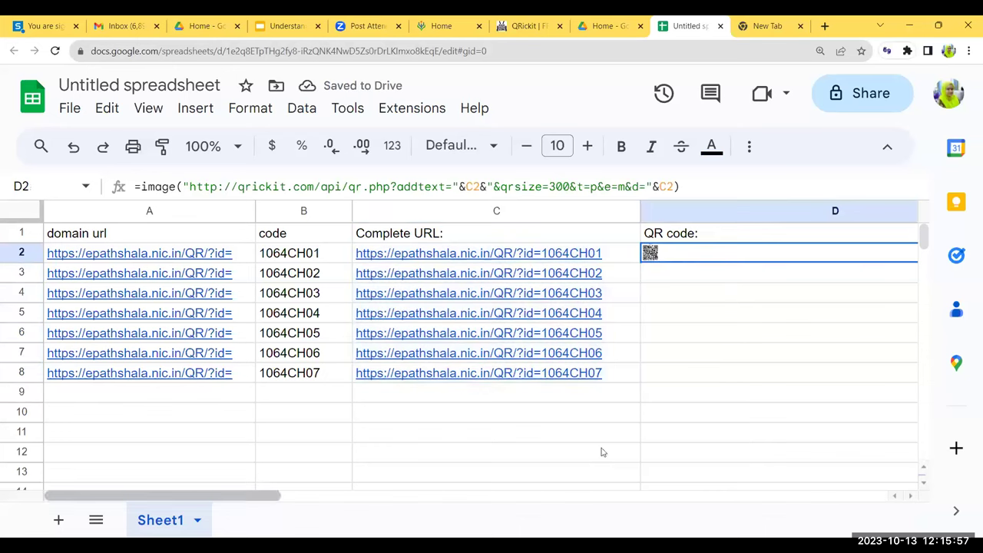
scroll(602, 452, "right", 5)
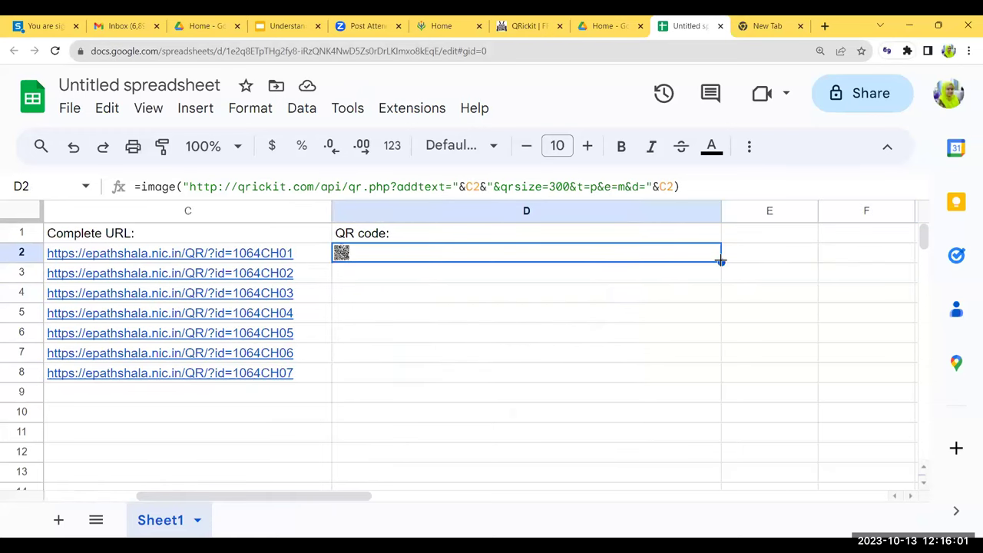
left_click_drag(720, 263, 720, 380)
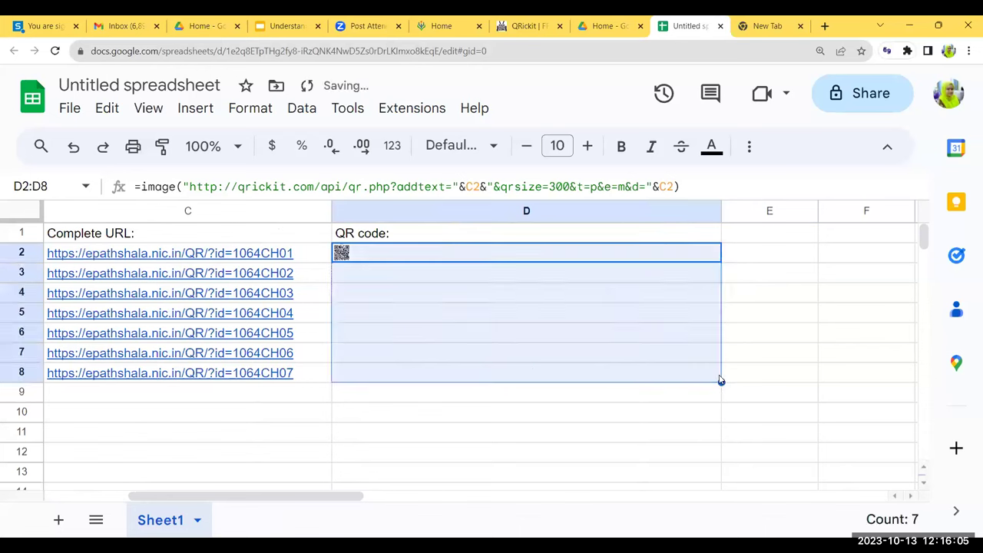
double_click(581, 253)
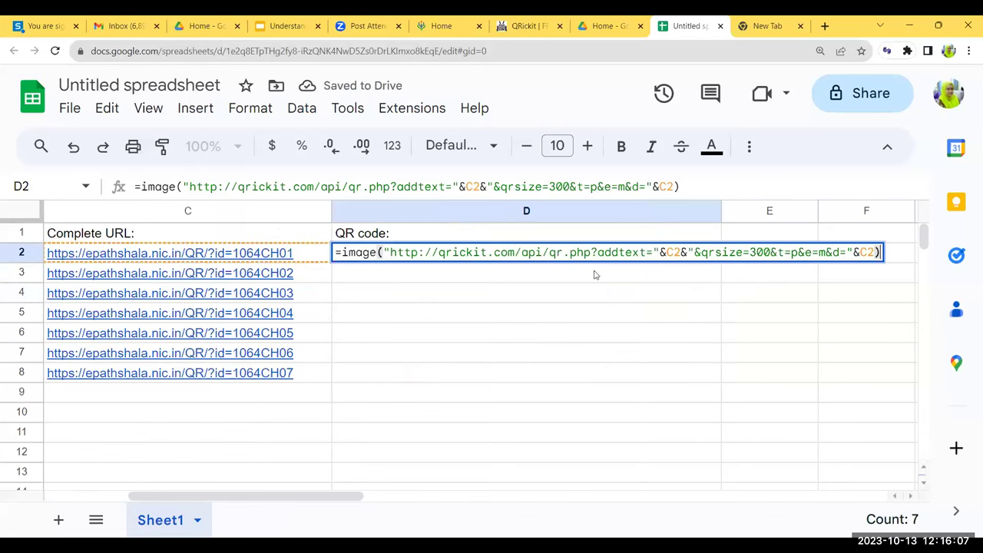
left_click(536, 439)
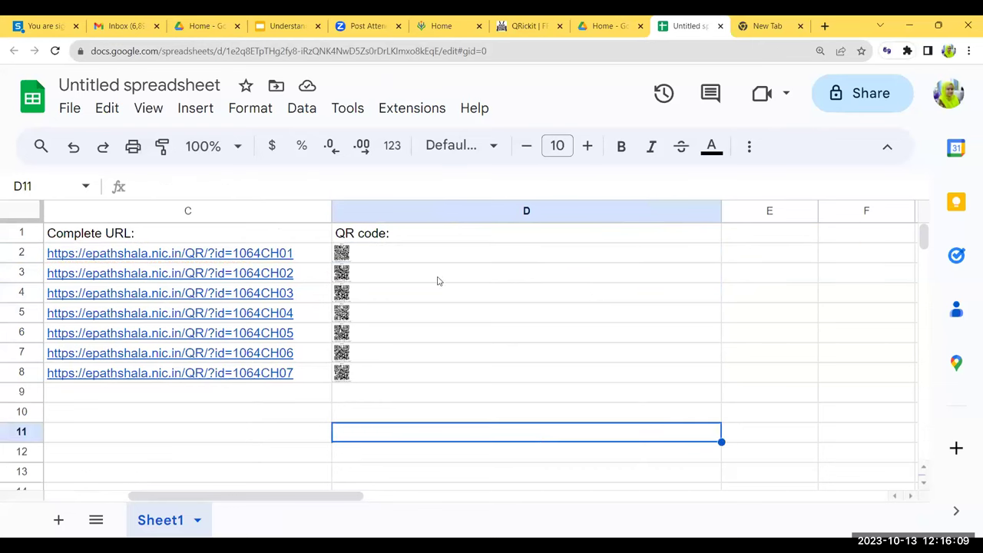
left_click(358, 372)
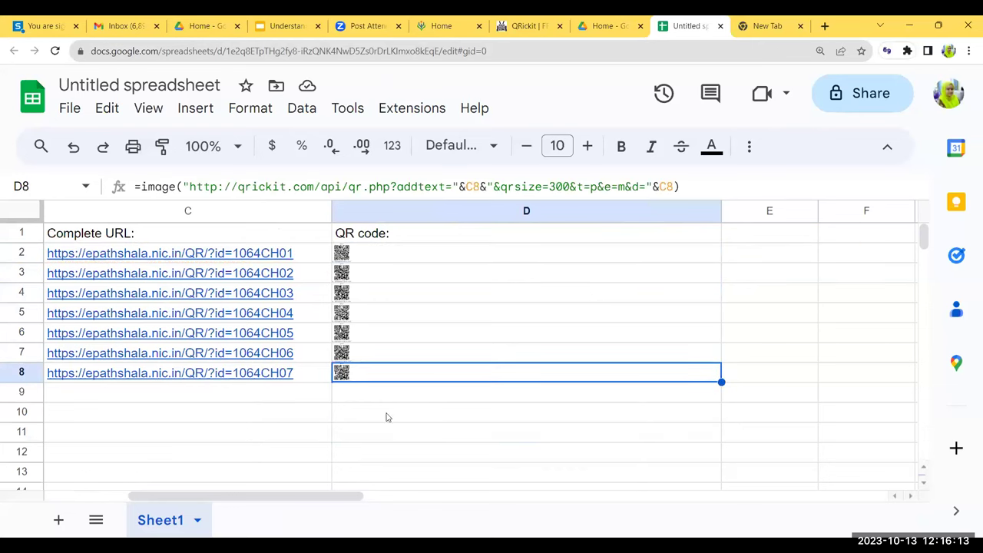
left_click_drag(252, 489, 168, 489)
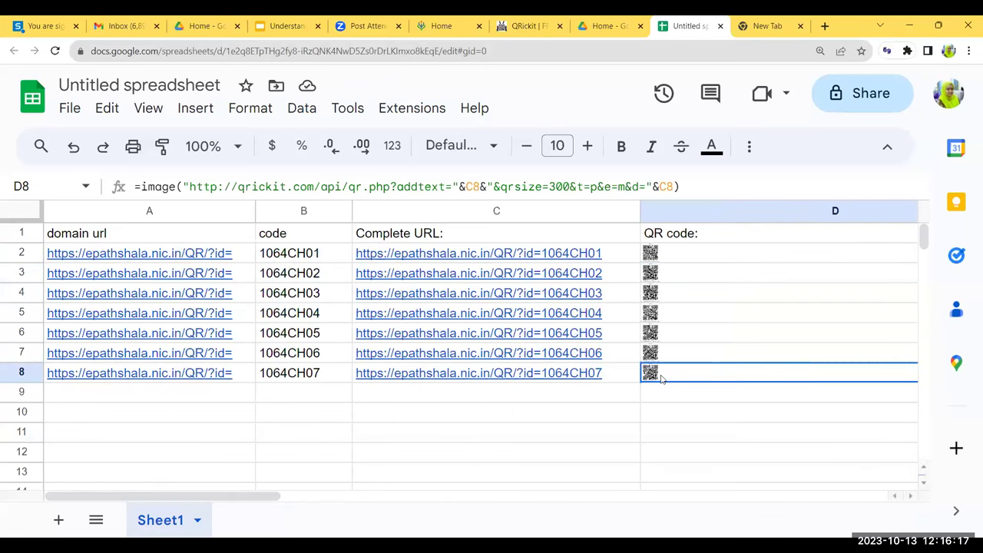
Set the height of rows 2–8 to 90 pixels
left_click(29, 253, "shift")
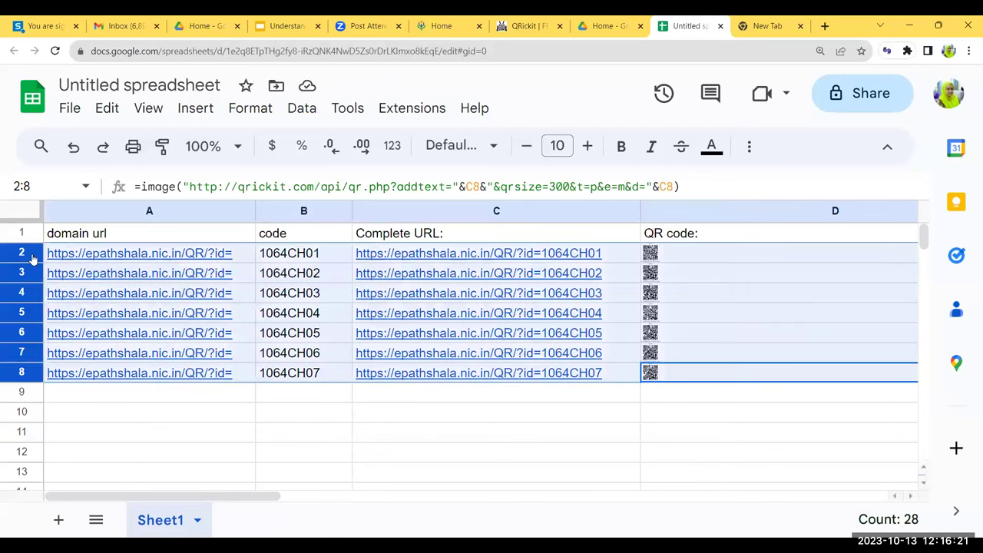
right_click(30, 252)
left_click(129, 461)
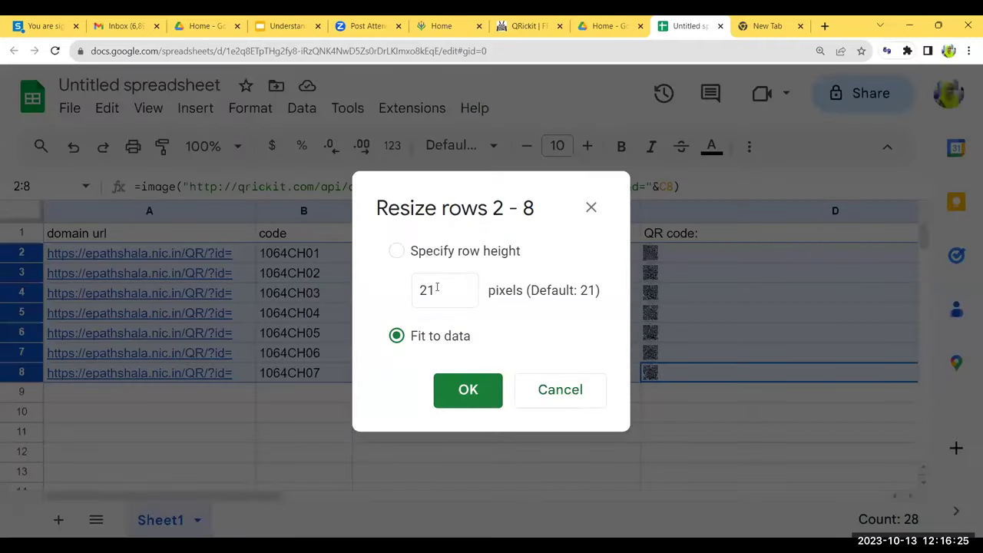
left_click(434, 289)
key("BackSpace")
key("BackSpace")
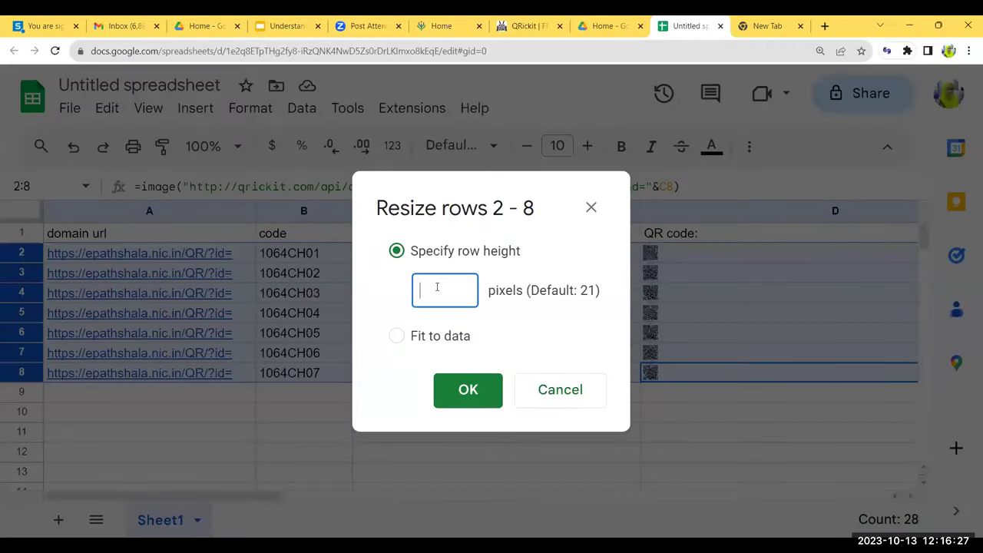
type("90")
left_click(466, 403)
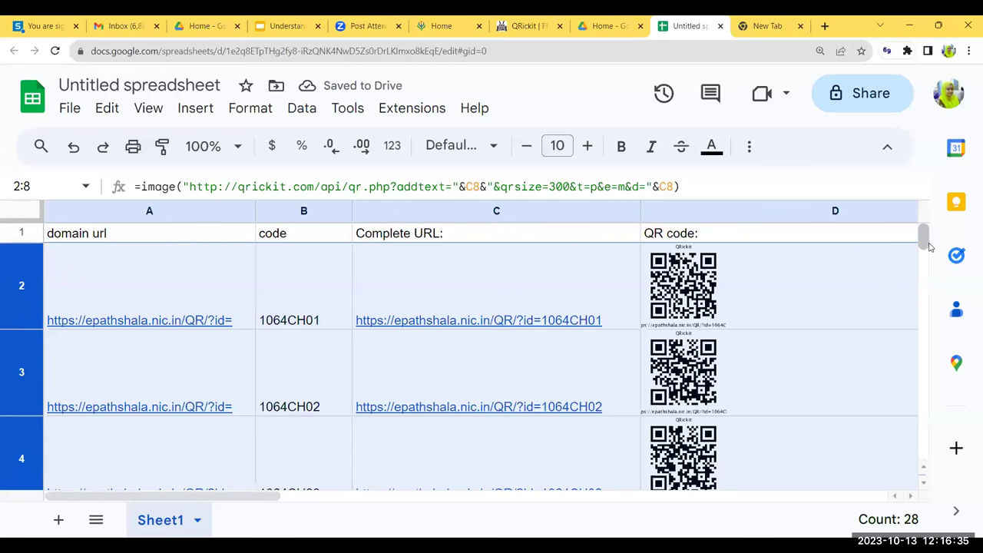
Check the QR formula in D2, then switch back to the presentation slideshow
scroll(926, 244, "down", 4)
scroll(926, 241, "up", 4)
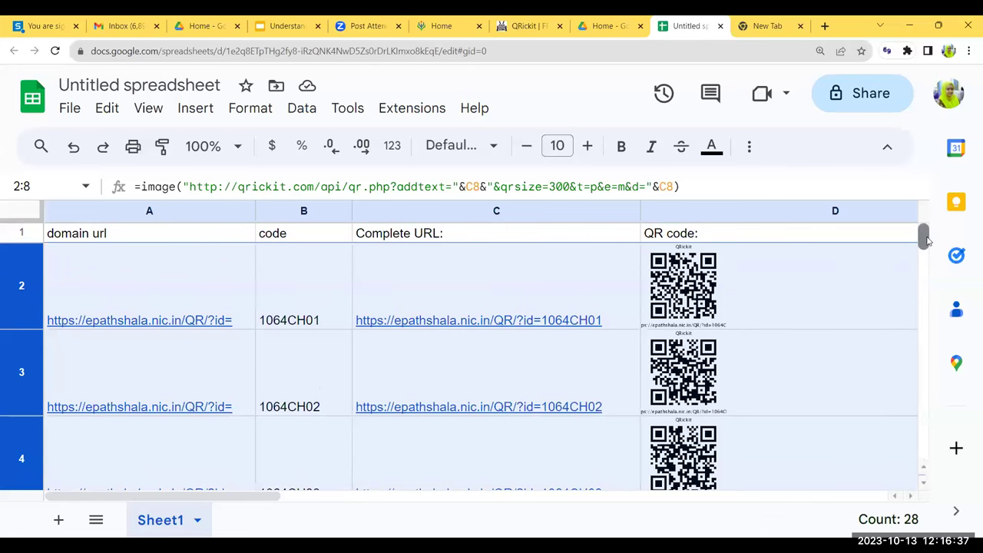
left_click(678, 297)
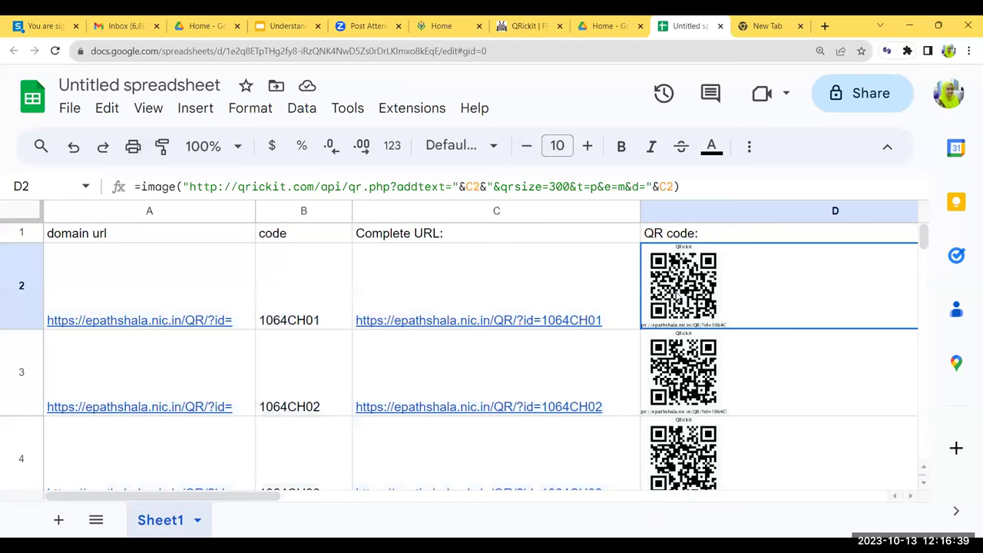
double_click(678, 298)
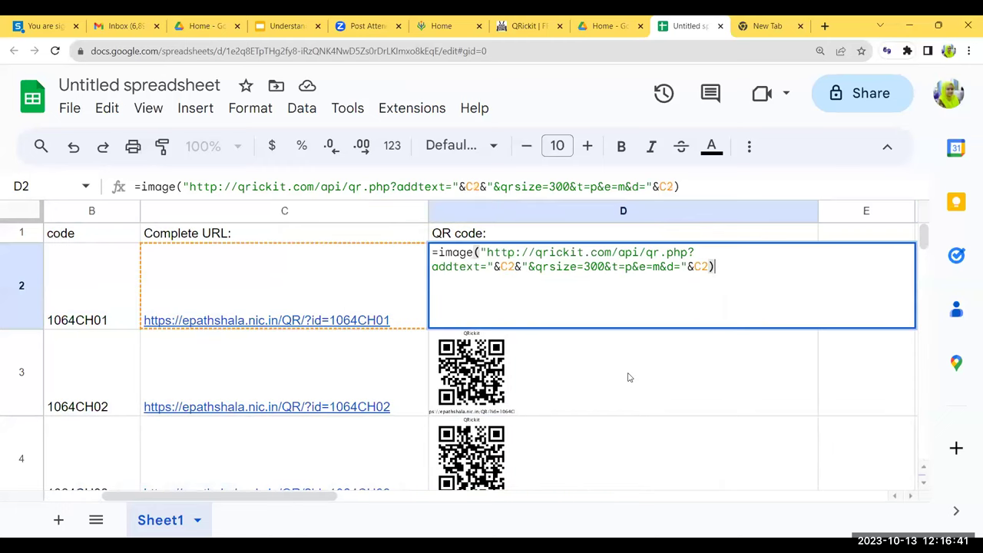
key("Return")
left_click(588, 287)
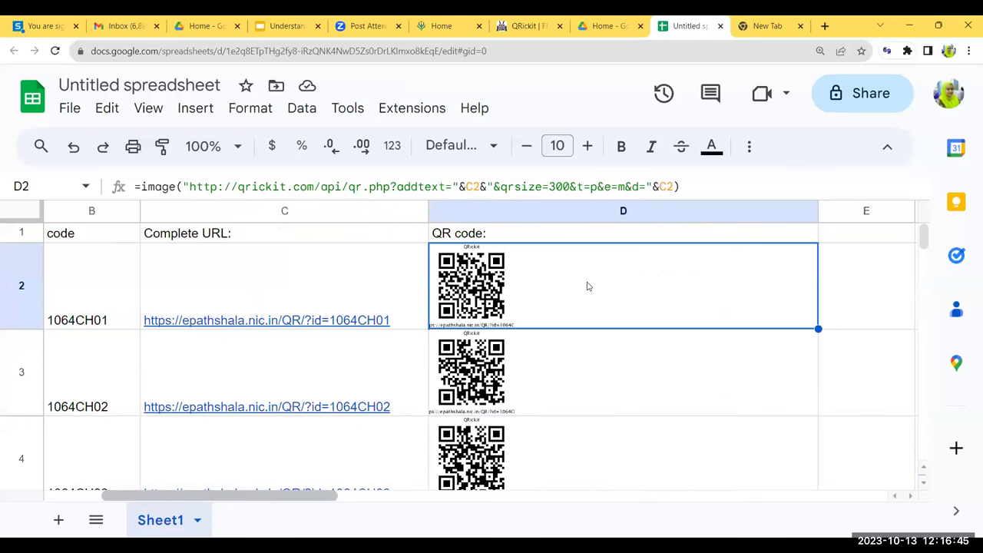
scroll(588, 286, "left", 3)
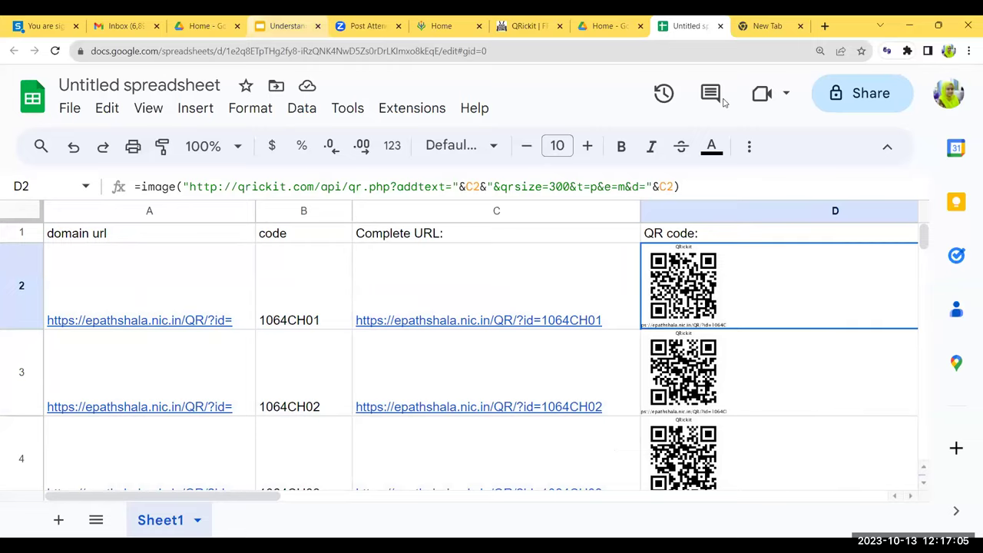
key("ctrl+4")
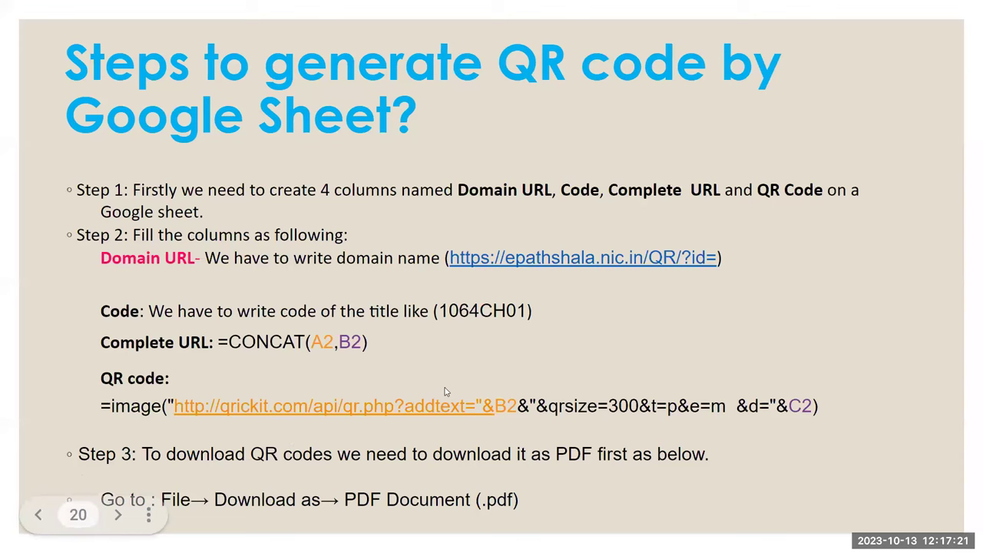
Advance to slide 21, exit the slideshow, and return to the QR code spreadsheet
left_click(362, 443)
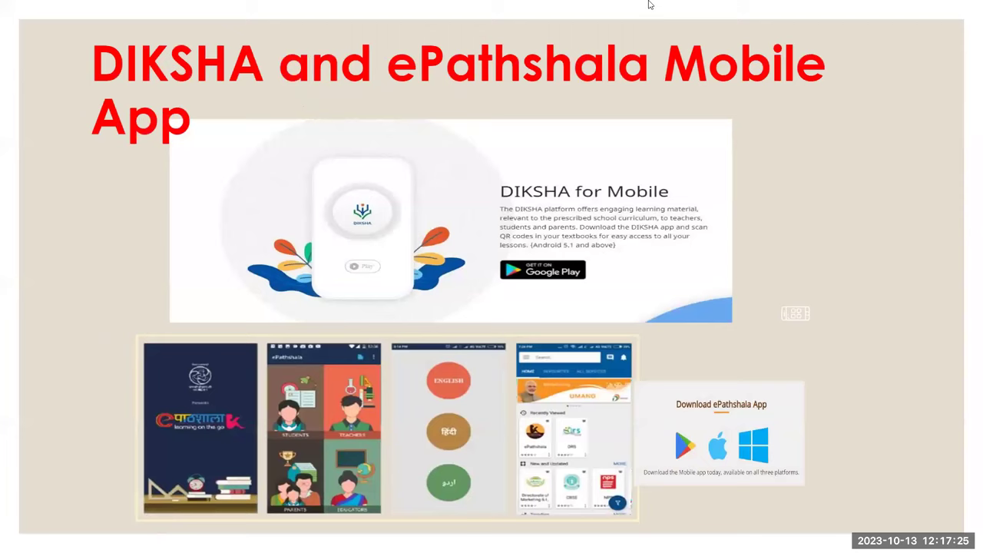
key("Escape")
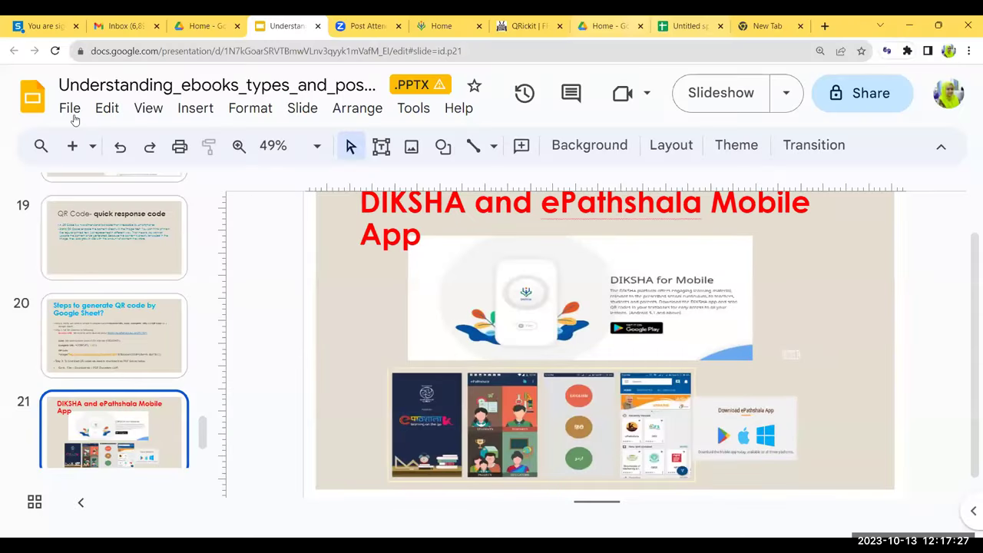
key("ctrl+Tab")
key("ctrl+Tab")
key("ctrl+Tab")
key("ctrl+Tab")
key("ctrl+Tab")
left_click(73, 115)
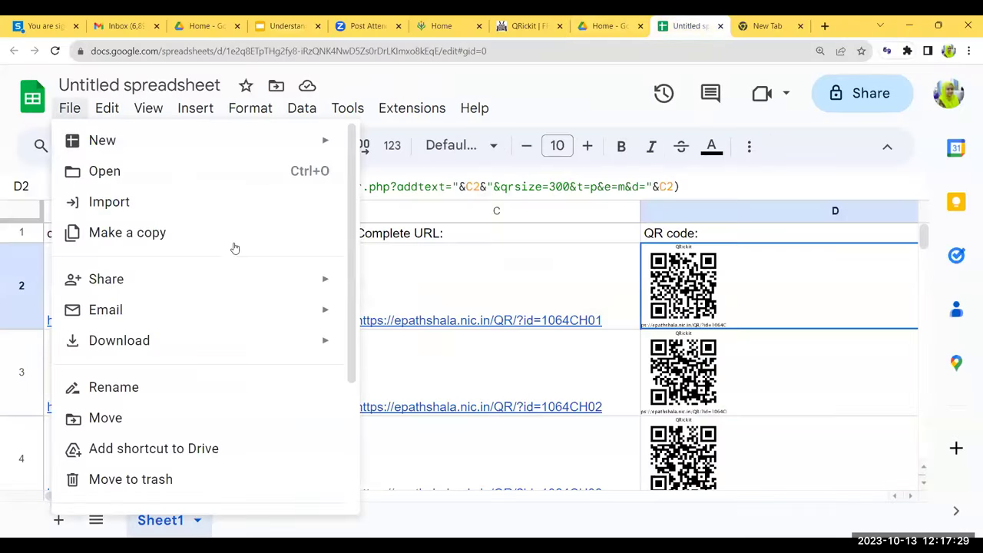
Download the sheet as a PDF (.pdf) and confirm the export
mouse_move(333, 341)
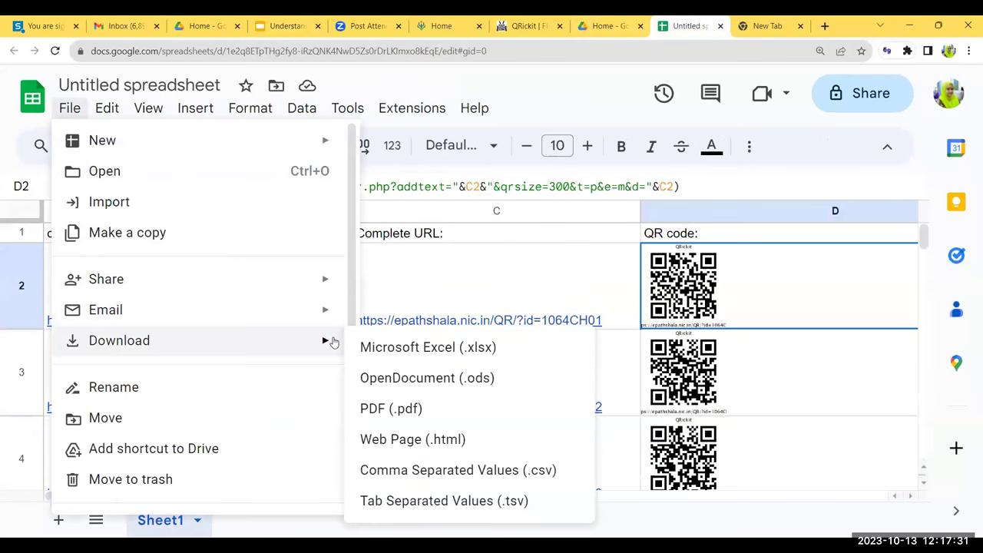
left_click(407, 410)
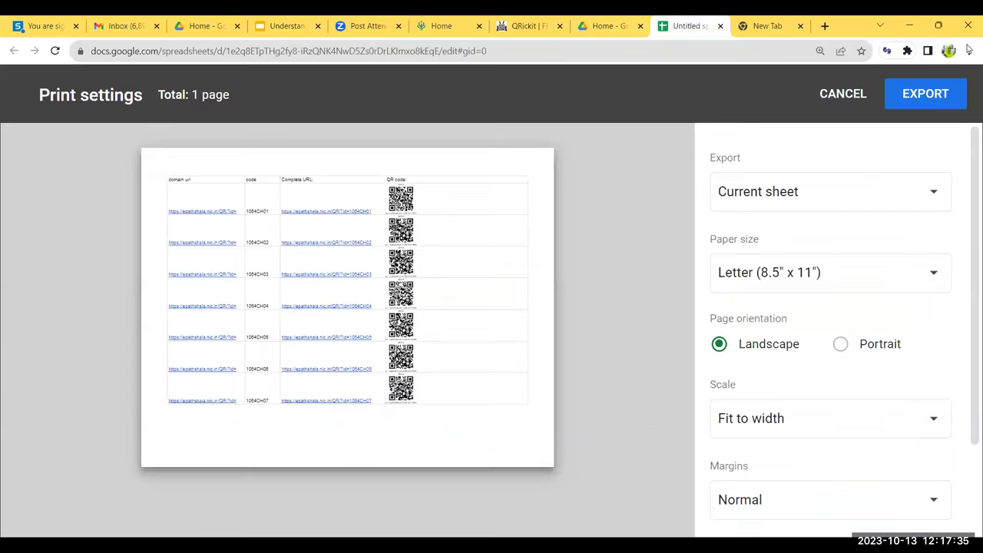
left_click(909, 89)
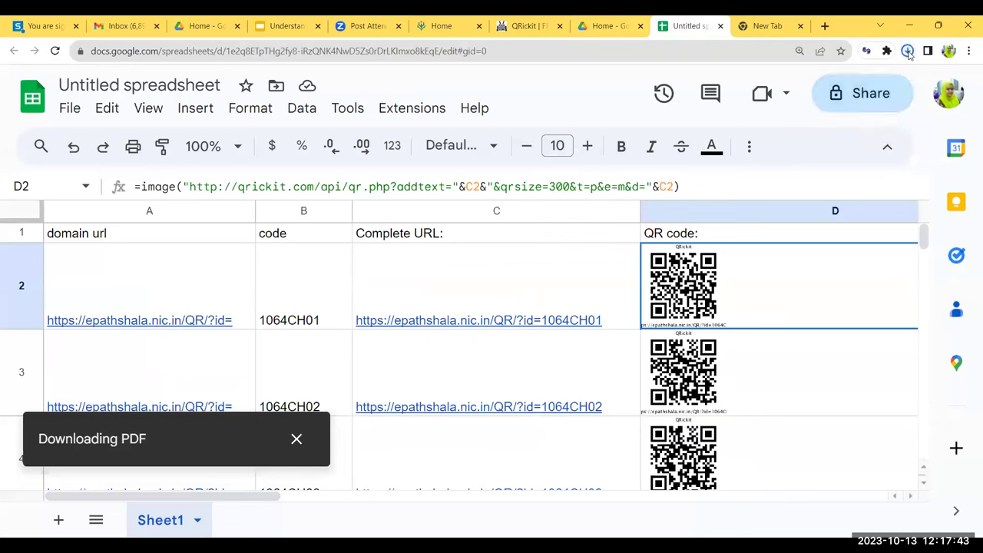
Check the downloaded PDF in Chrome's recent downloads, then open a new tab
left_click(907, 50)
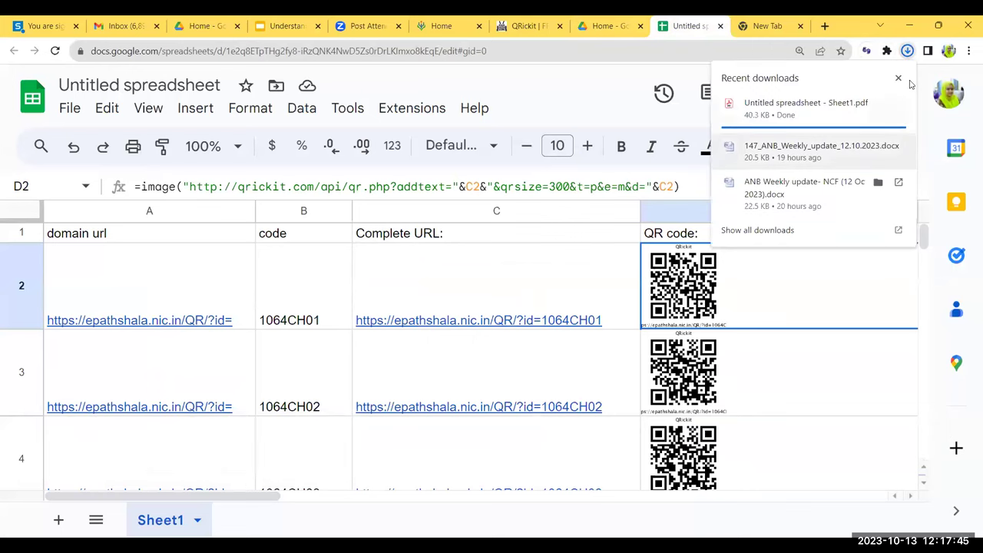
mouse_move(868, 105)
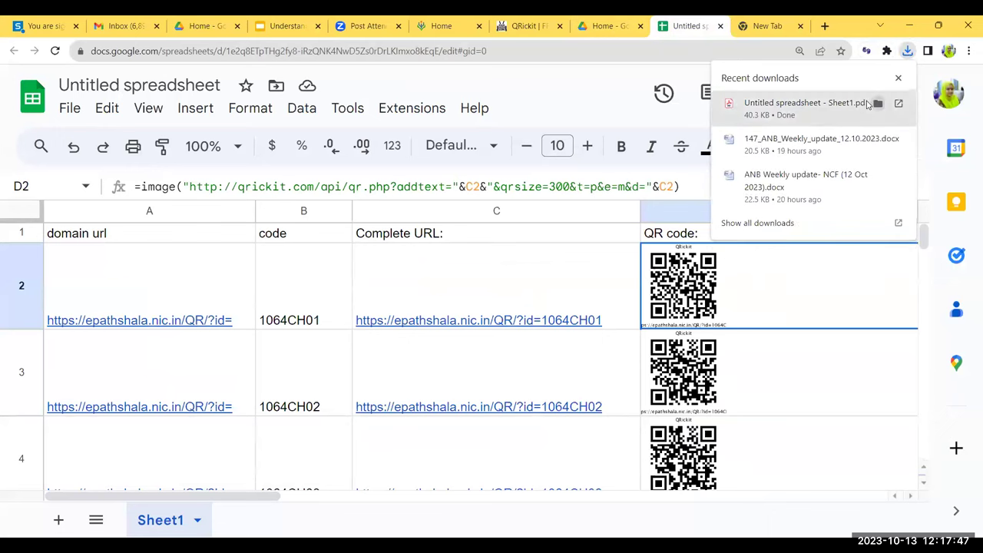
left_click(867, 104)
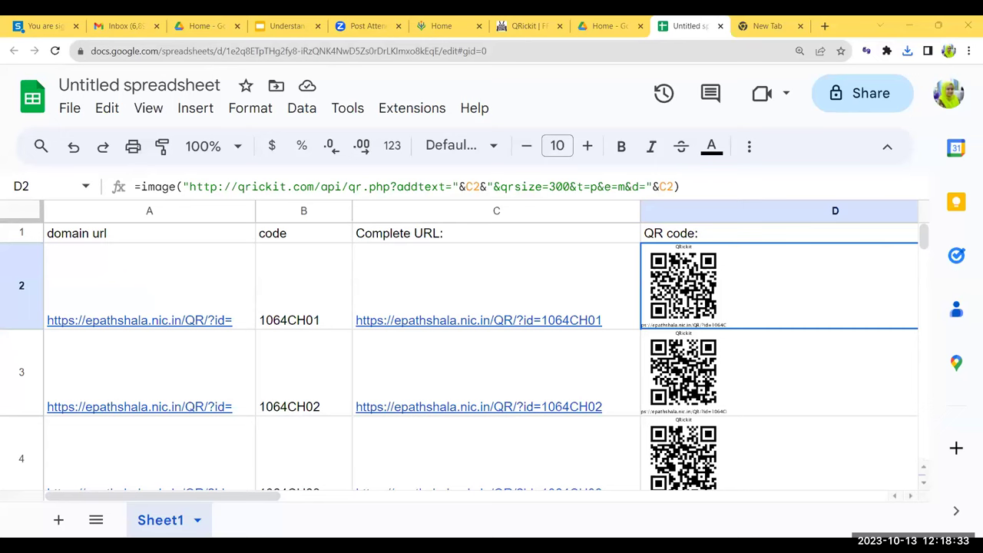
left_click(824, 26)
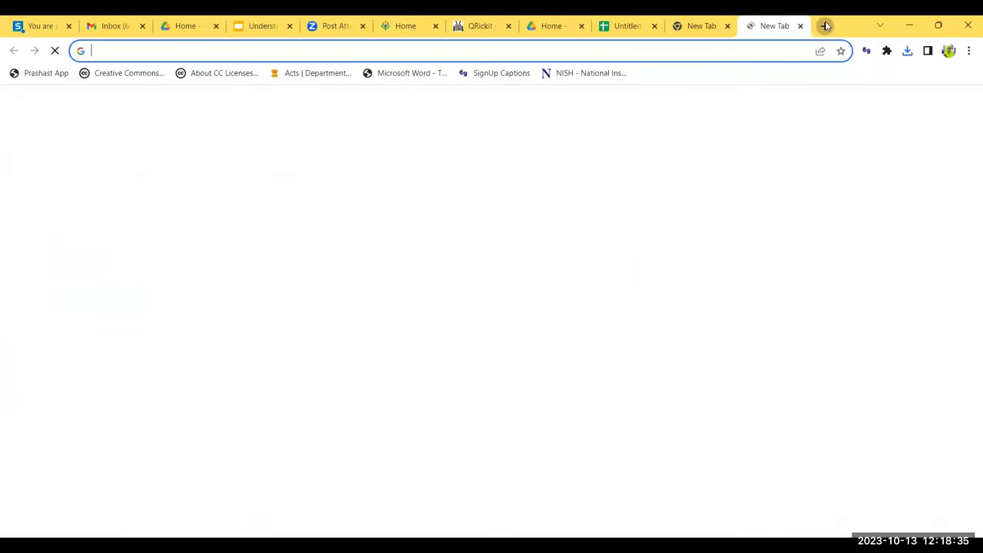
Search Google for 'pdf to image' and open iLovePDF's PDF to JPG converter
type("pdf")
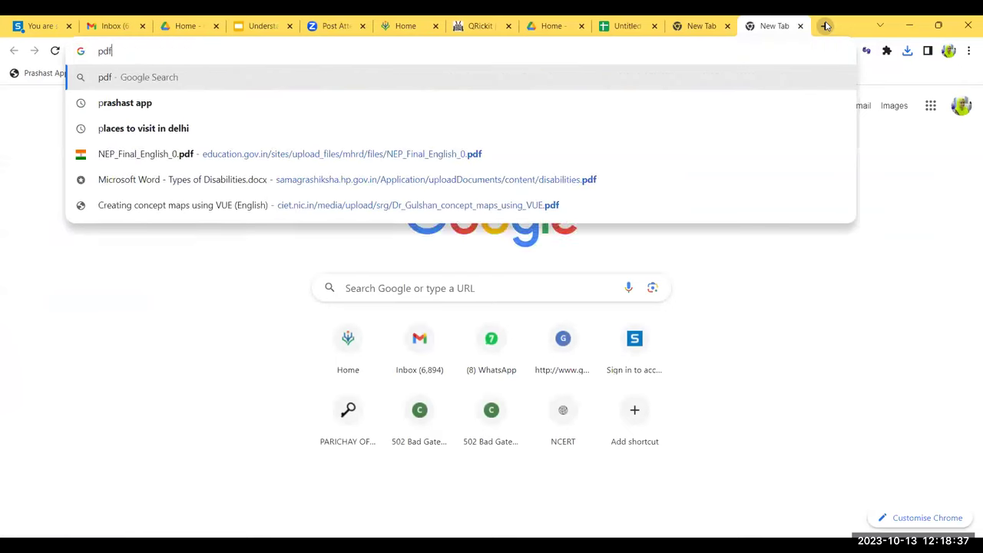
type(" to image")
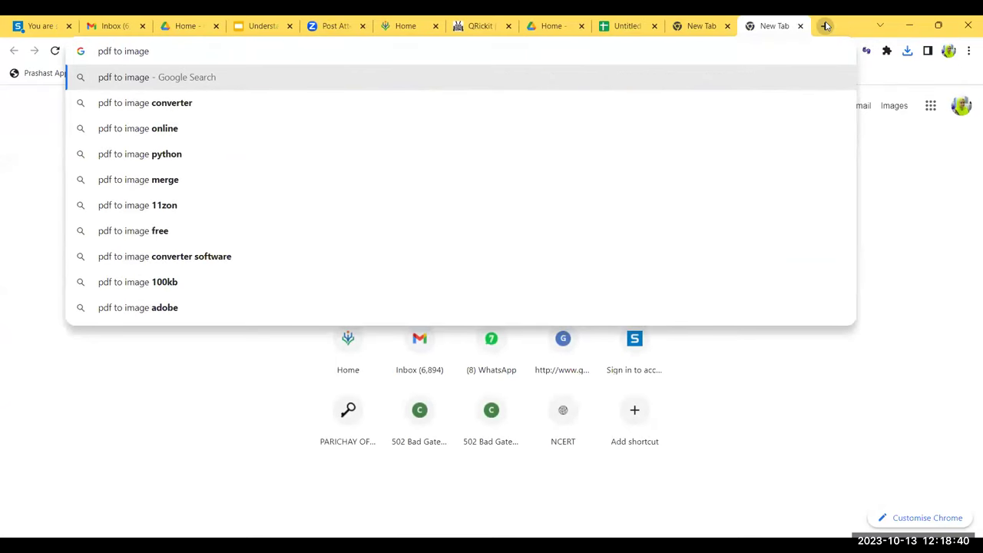
key("Return")
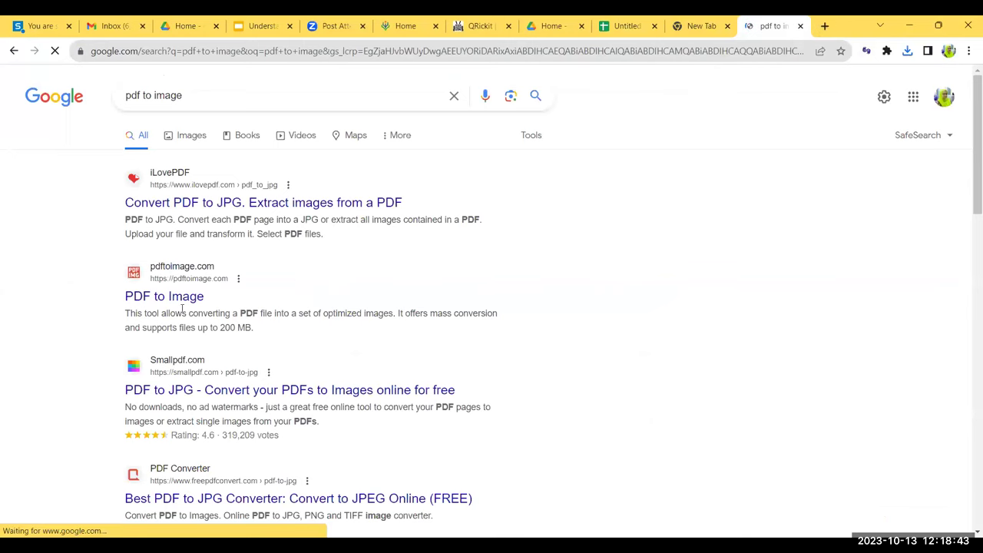
left_click(165, 296)
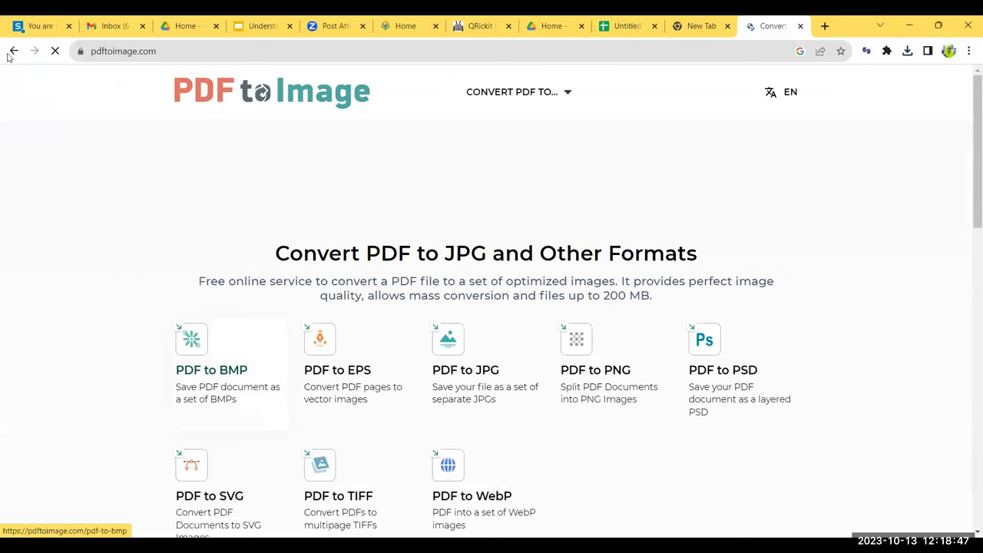
key("alt+Left")
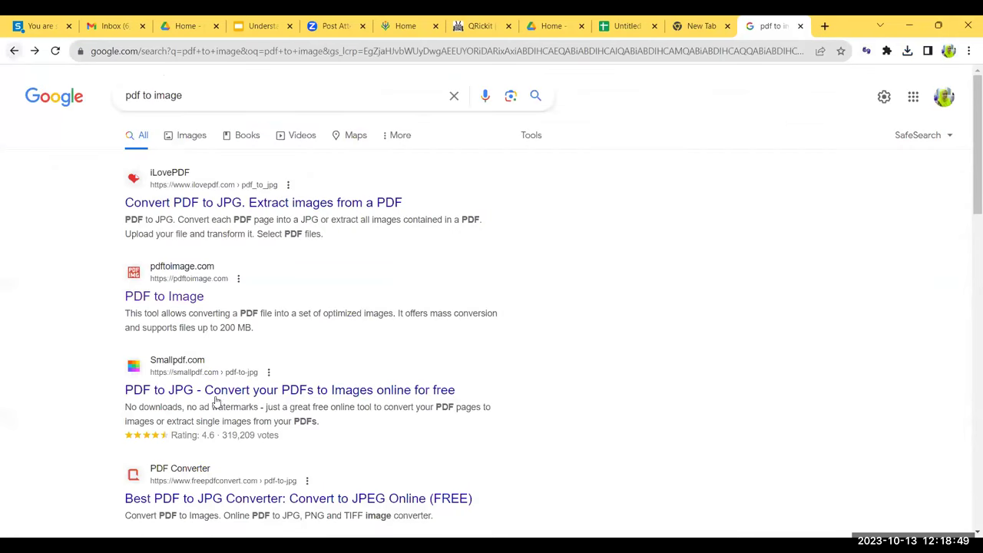
left_click(241, 202)
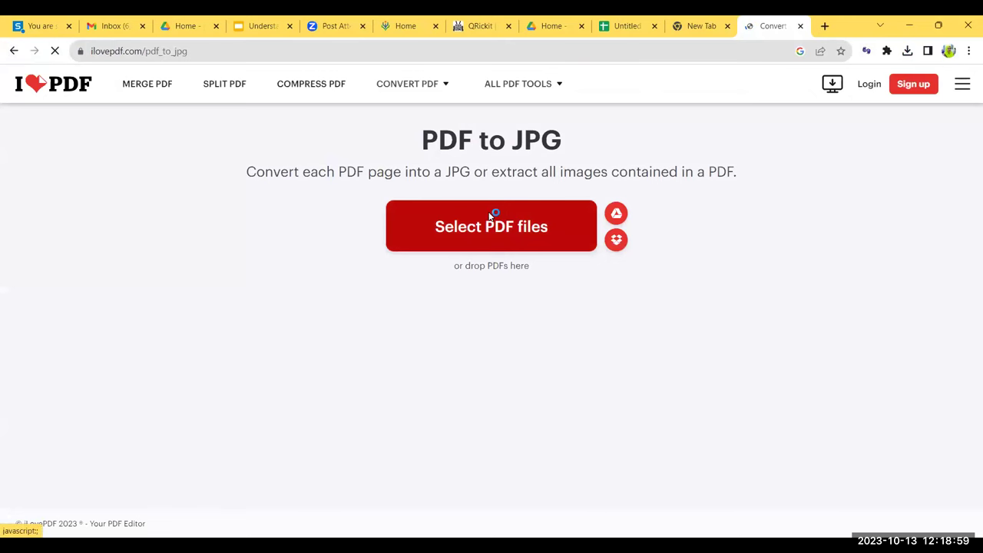
Upload 'Untitled spreadsheet - Sheet1' from the Downloads folder to iLovePDF
left_click(414, 209)
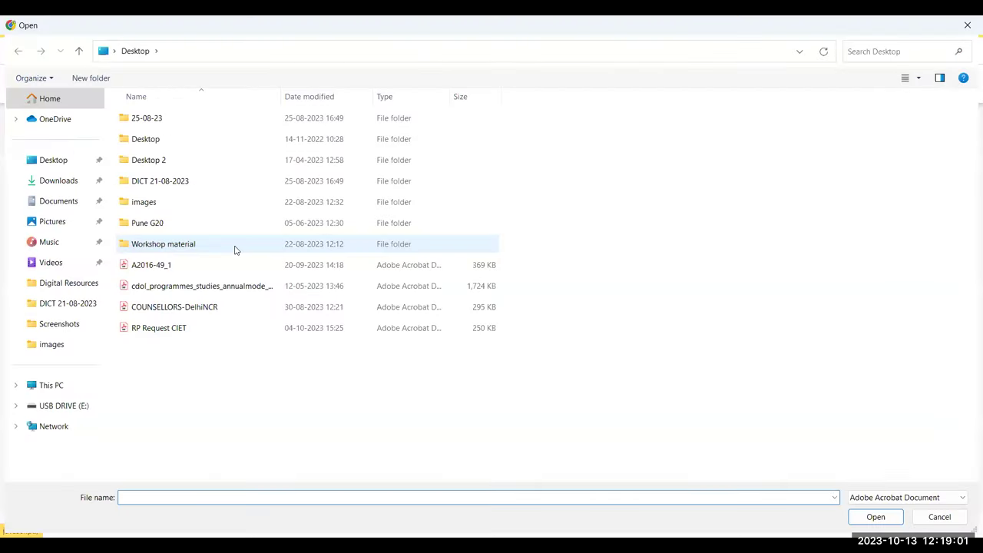
left_click(56, 184)
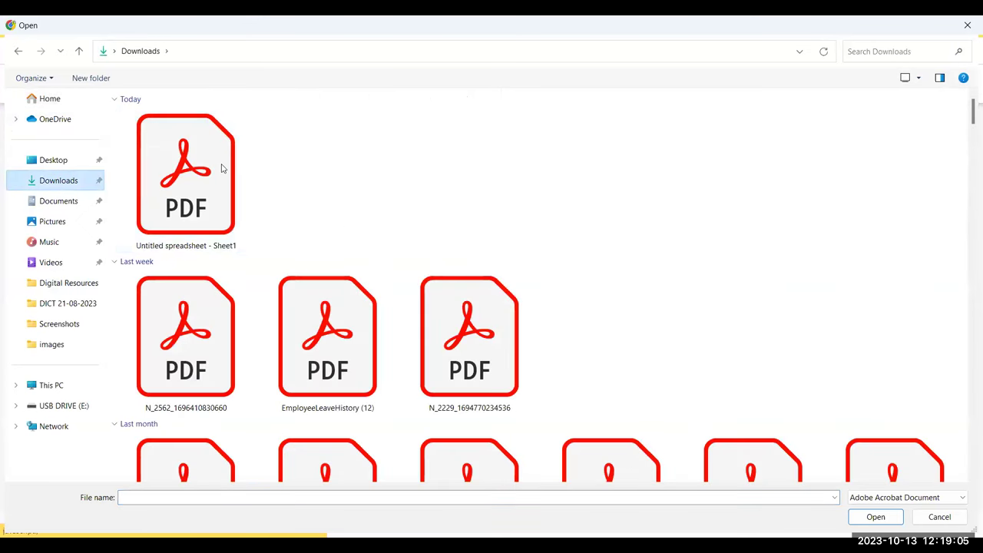
left_click(221, 168)
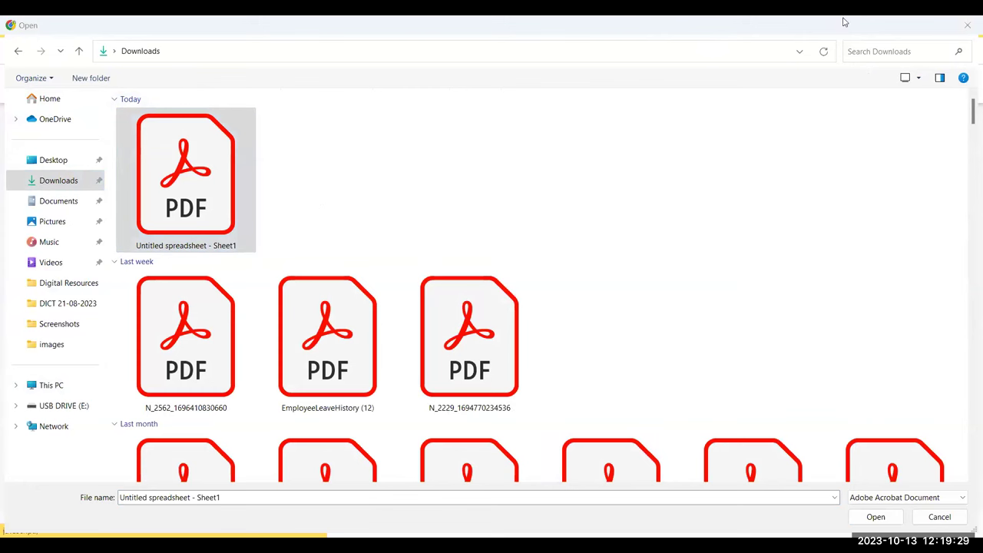
left_click(768, 31)
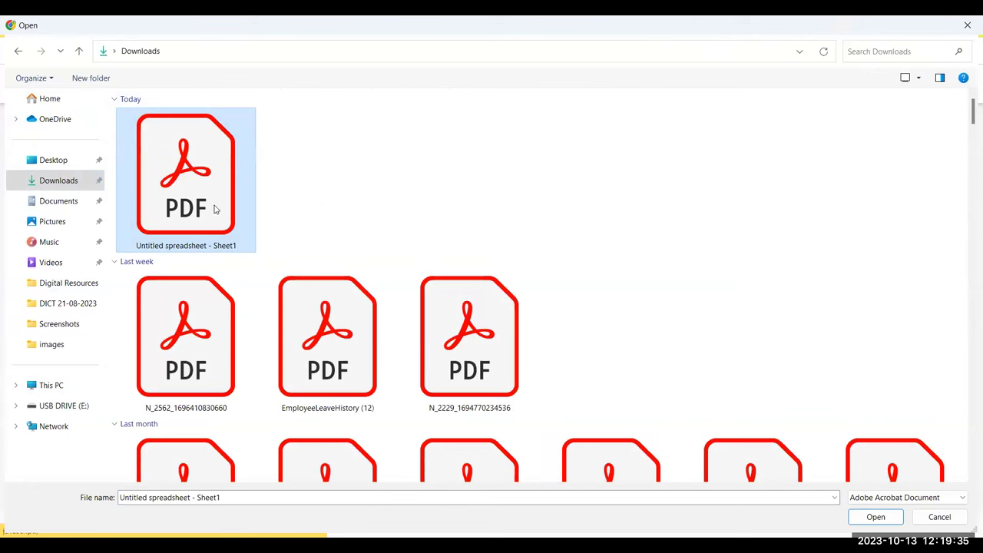
key("Escape")
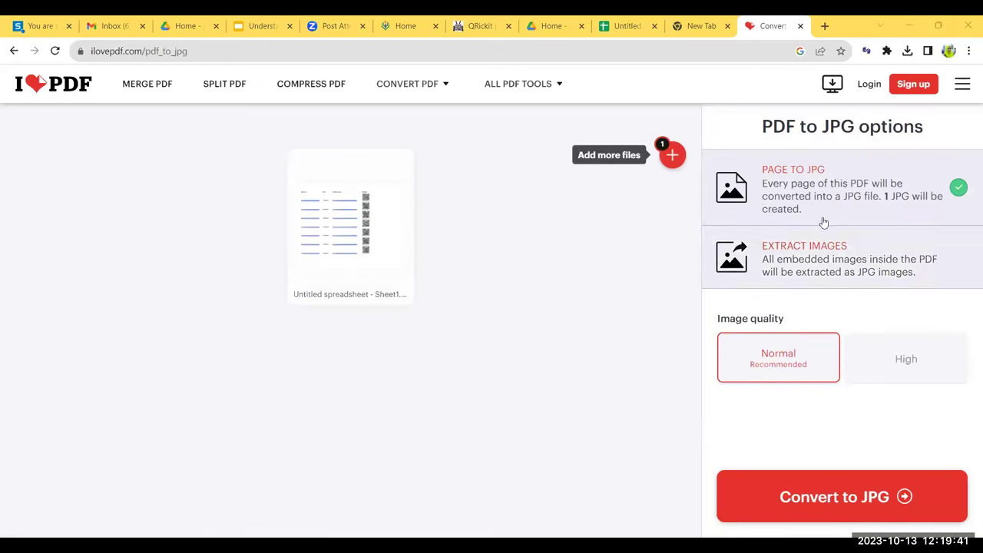
Convert the PDF using Extract Images and download the JPGs as ilovepdf_images-extracted.zip
left_click(820, 248)
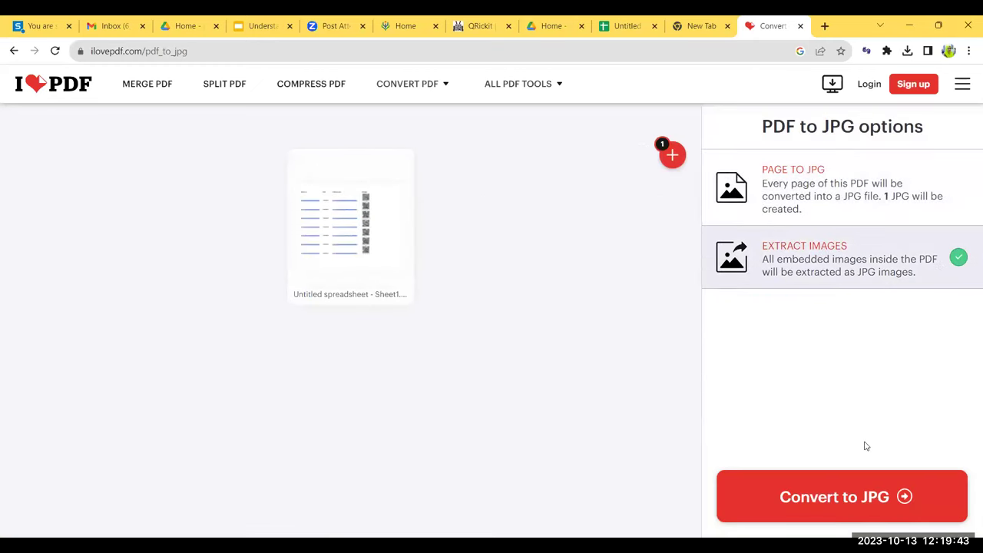
left_click(847, 486)
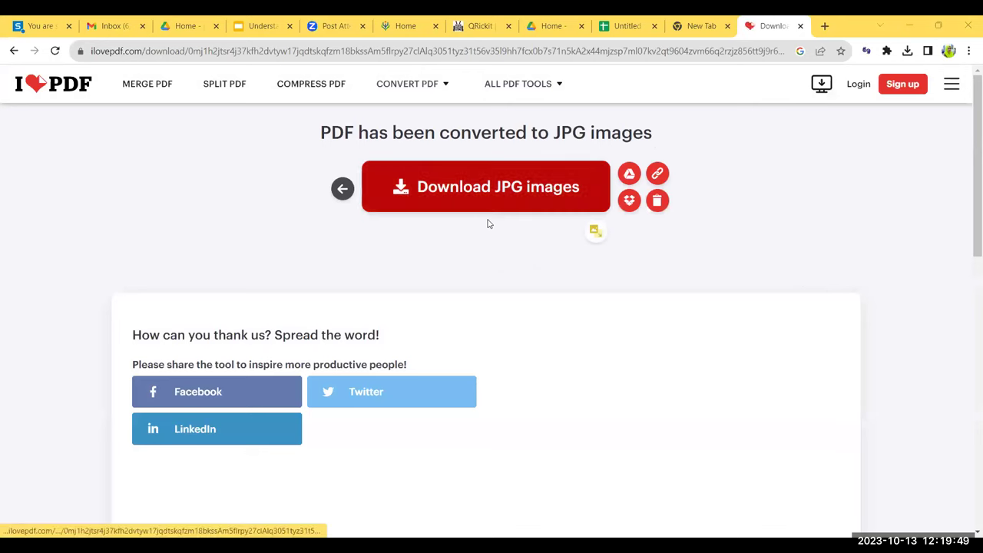
left_click(490, 179)
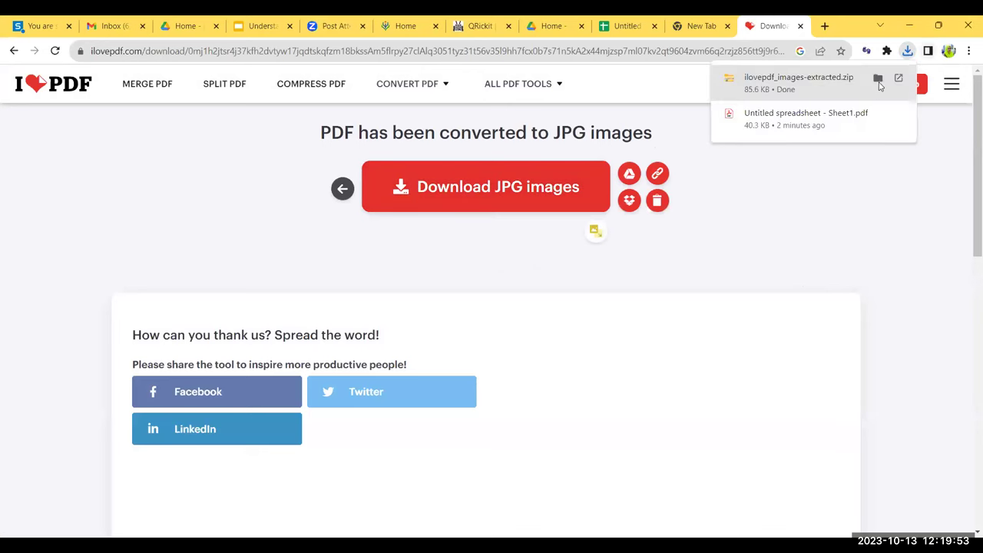
left_click(878, 79)
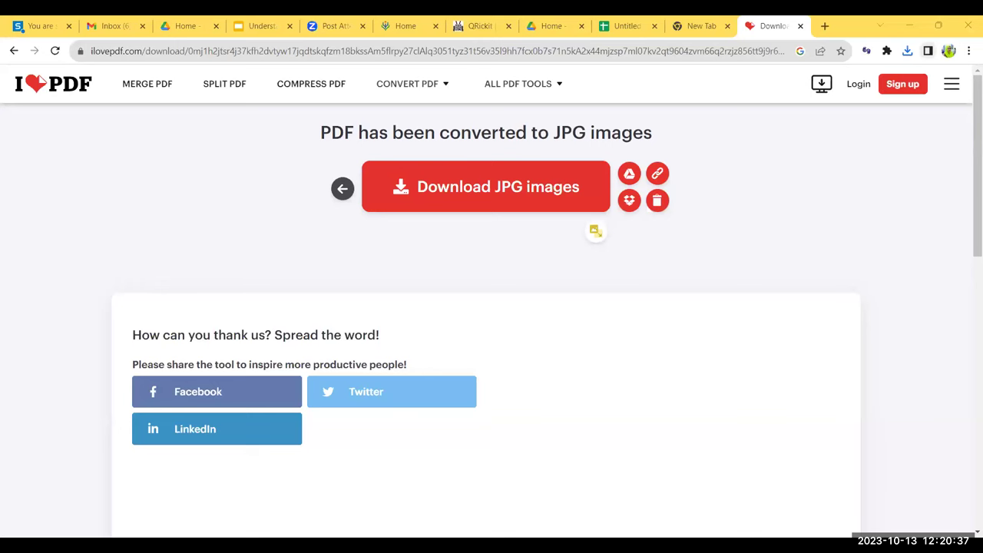
left_click(259, 25)
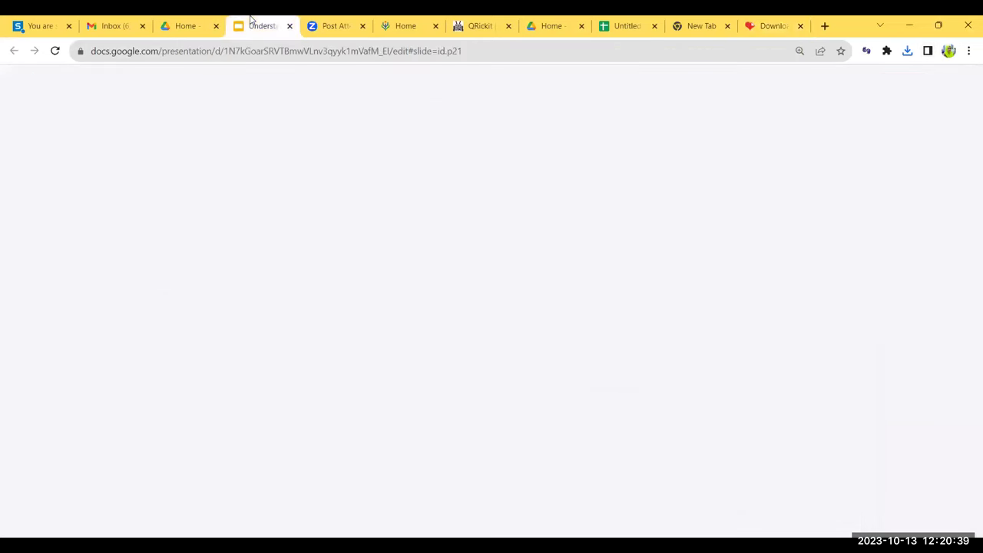
Select slide 21, DIKSHA and ePathshala Mobile App, and present from it
key("Down")
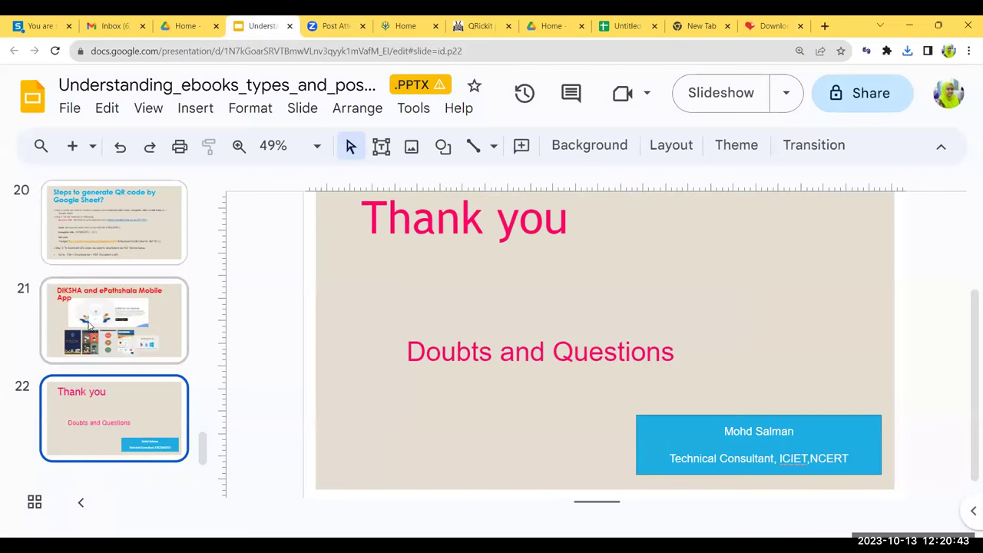
left_click(89, 325)
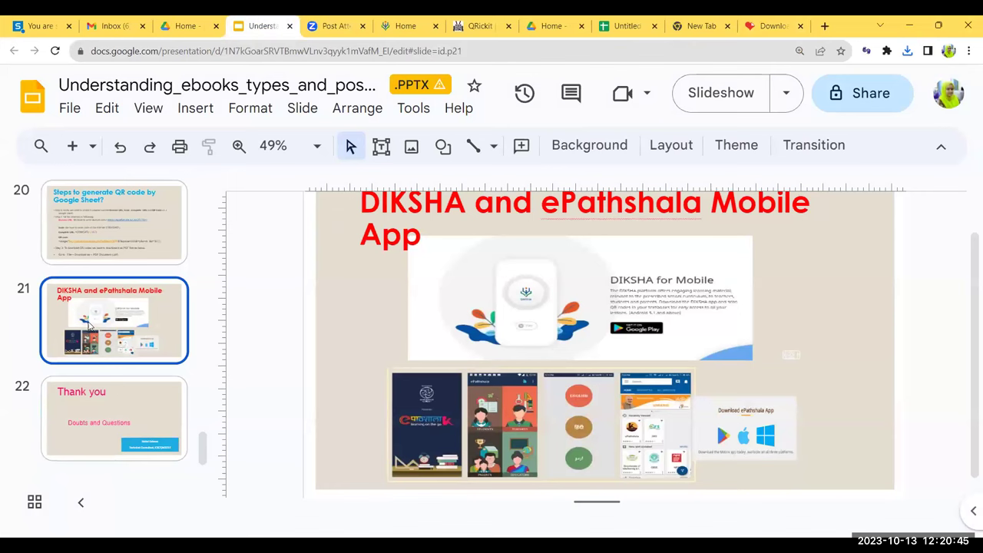
left_click(711, 92)
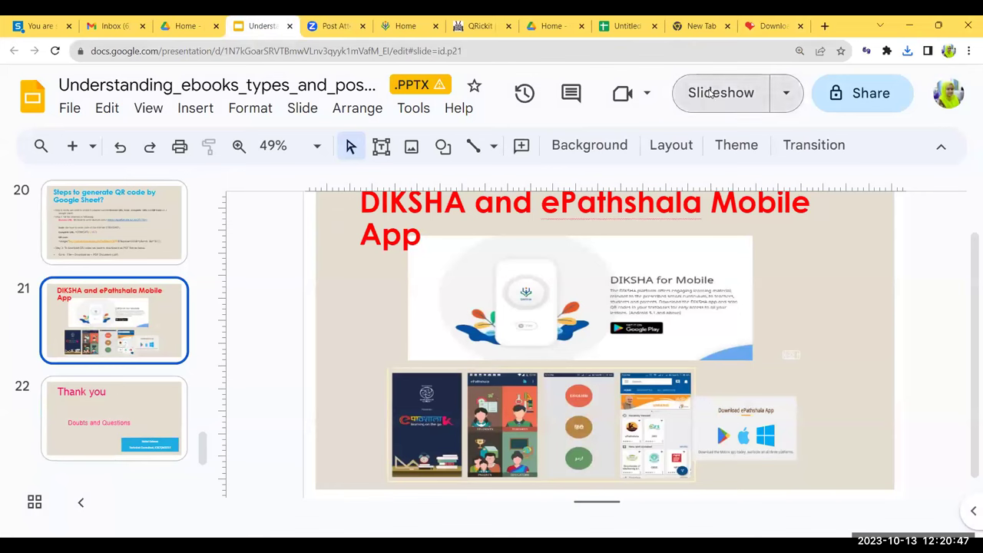
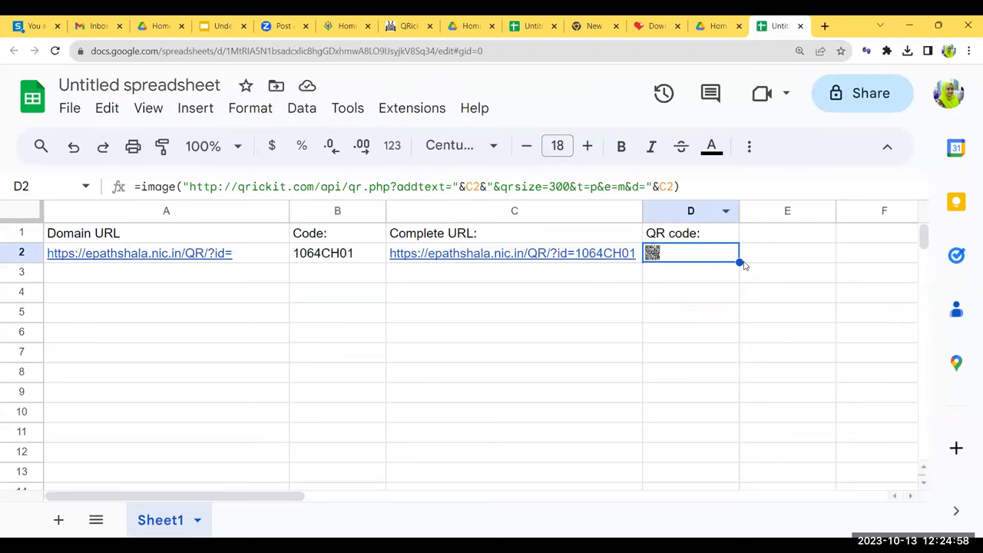
Widen the QR code column so the first row's QR image shows fully
left_click_drag(742, 211, 828, 215)
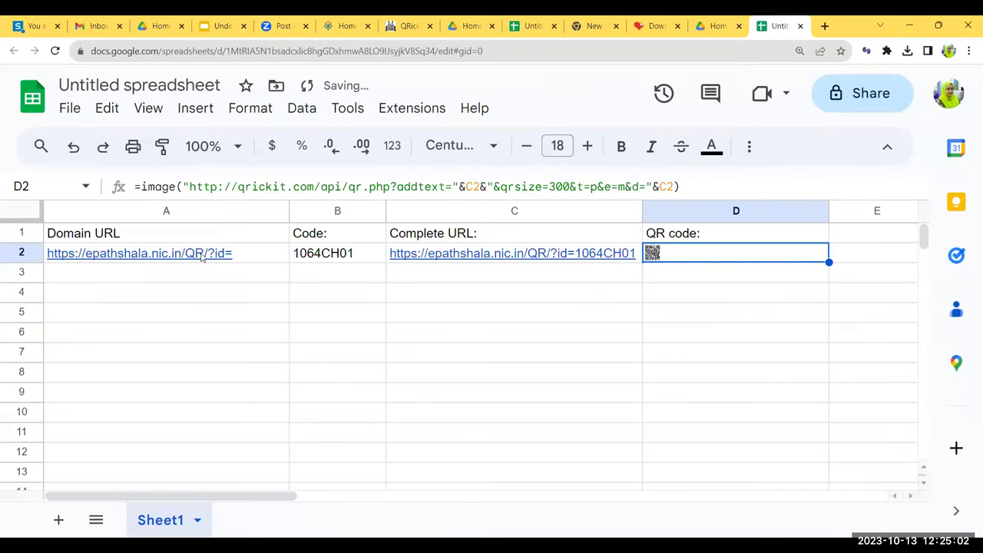
mouse_move(186, 261)
left_click(241, 373)
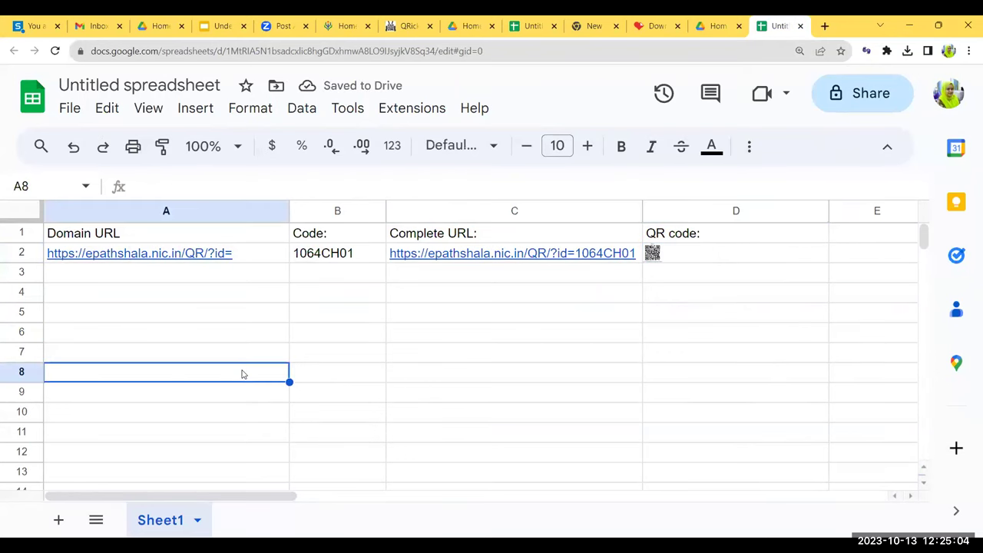
Copy the domain URL from A2 into A3
left_click(223, 252)
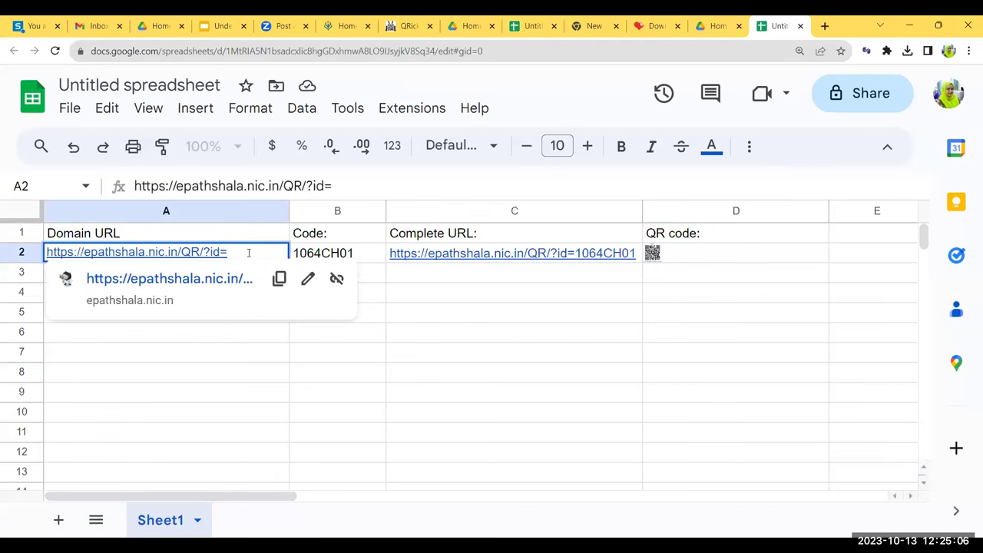
left_click_drag(185, 252, 45, 257)
key("ctrl+c")
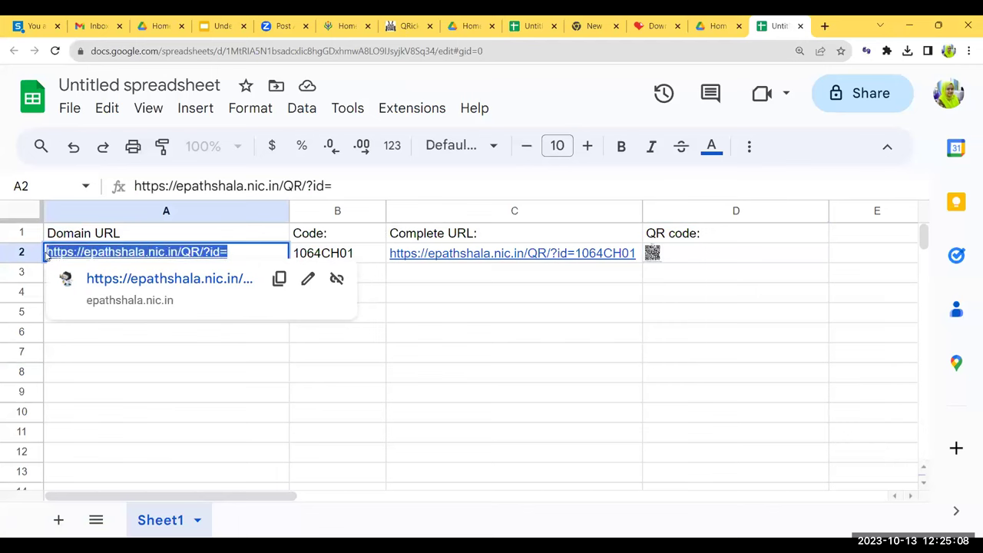
left_click(145, 382)
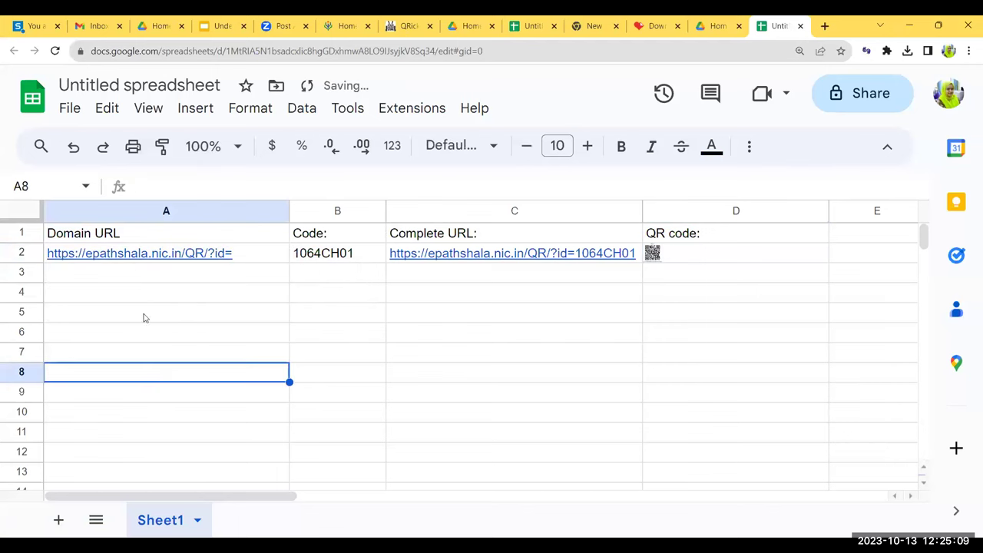
left_click(129, 274)
key("ctrl+v")
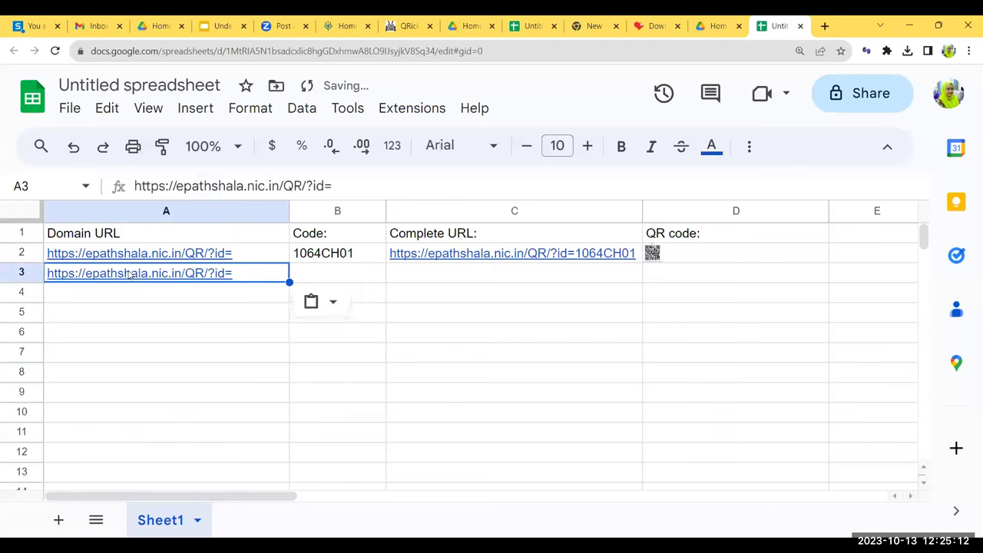
left_click(222, 340)
Enter the code 1064CH02 in B3
left_click(327, 272)
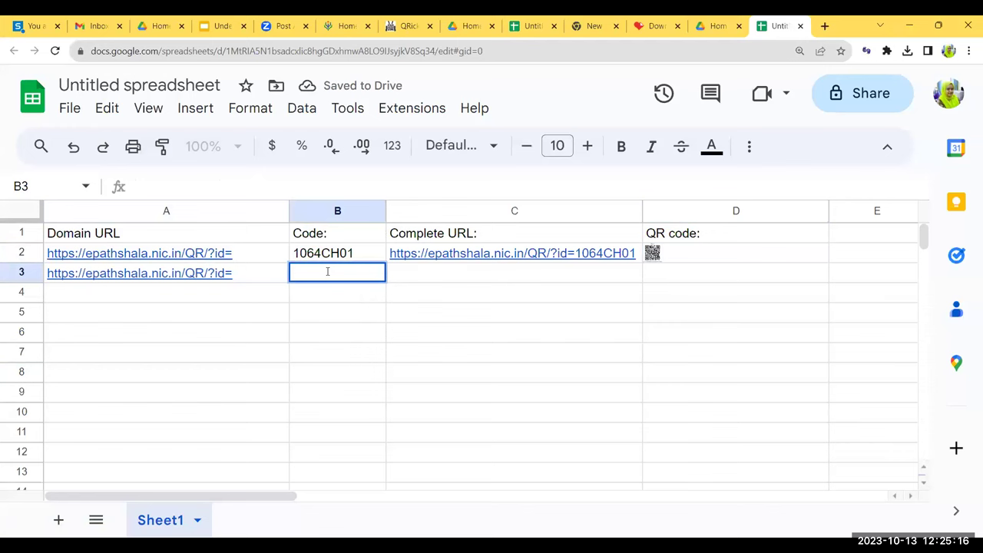
type("1064ch")
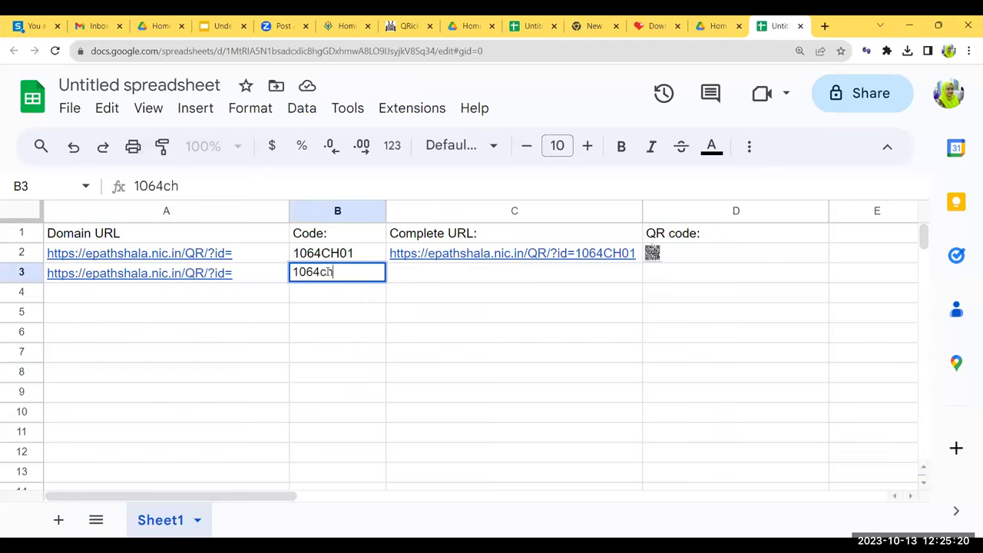
key("BackSpace")
key("BackSpace")
type("CH02")
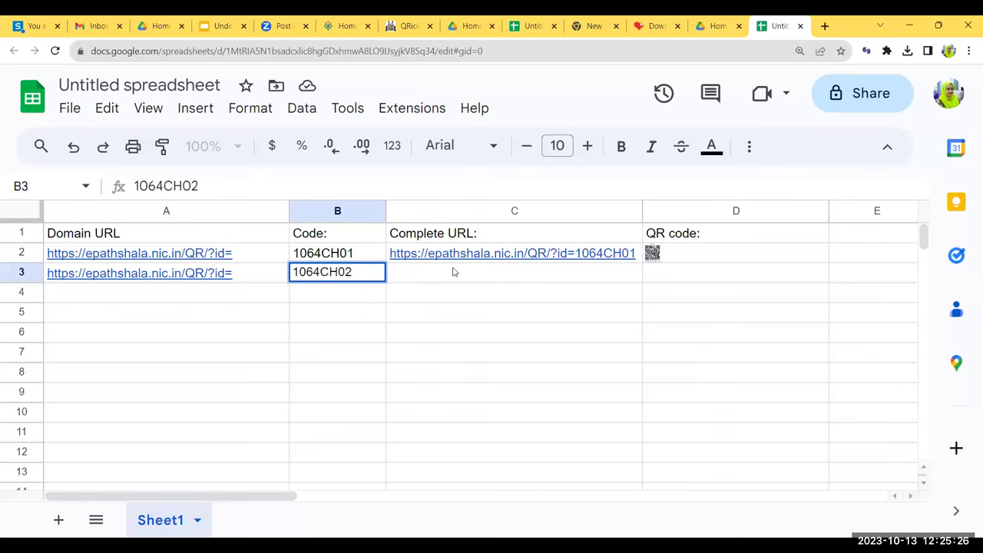
left_click(390, 280)
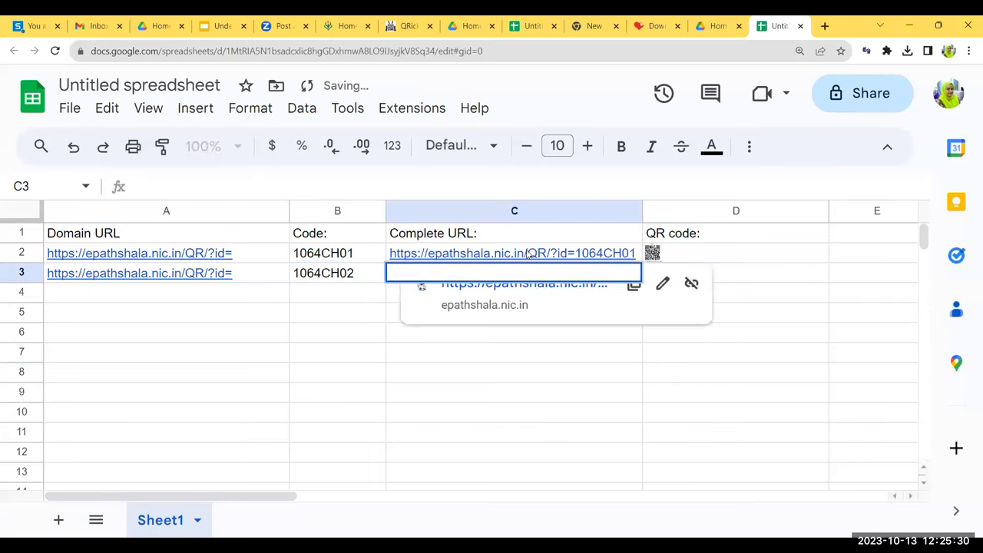
left_click(634, 255)
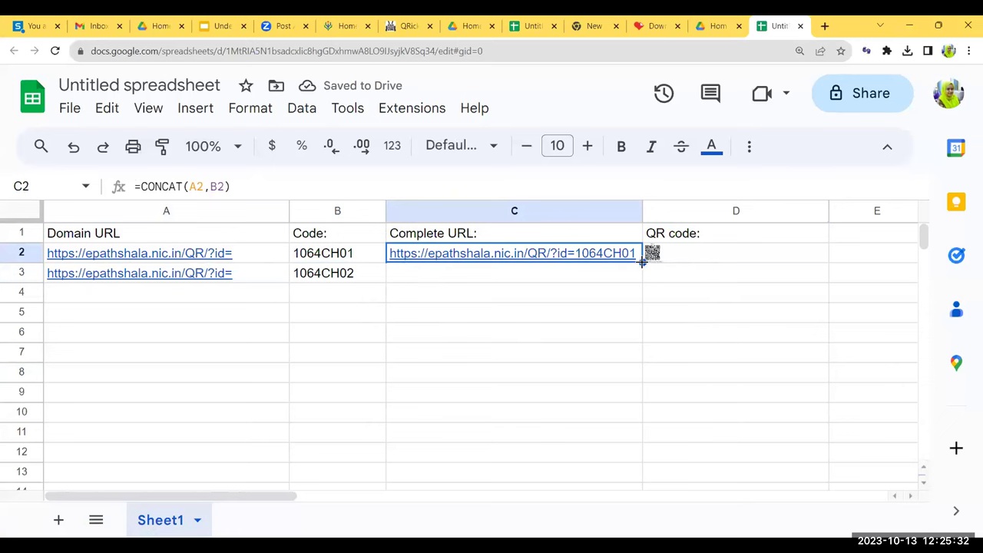
left_click_drag(642, 264, 639, 280)
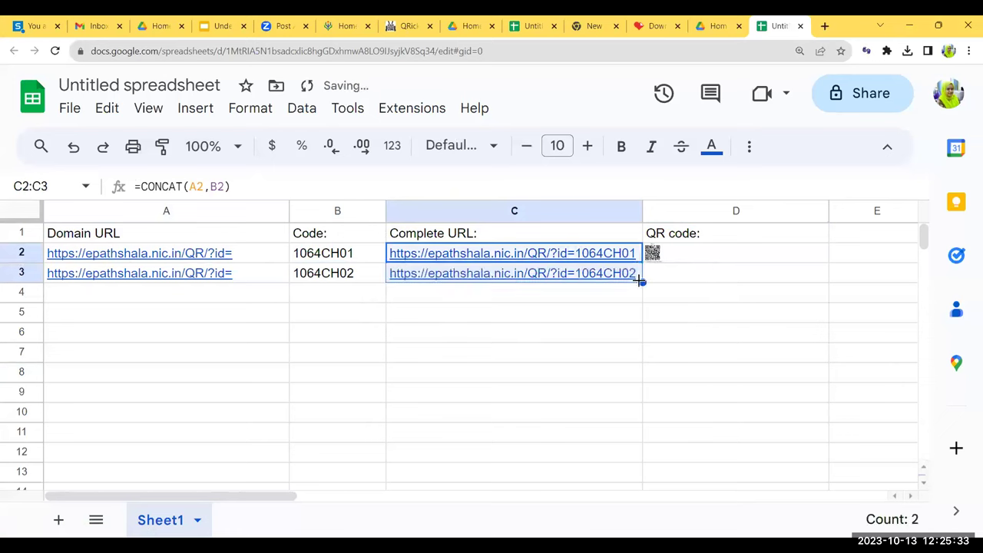
left_click(607, 330)
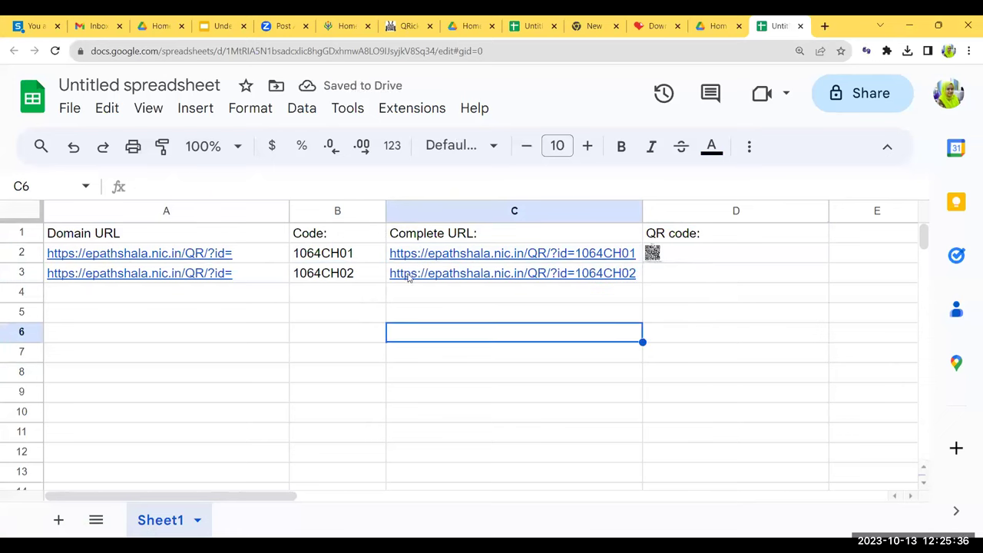
mouse_move(407, 276)
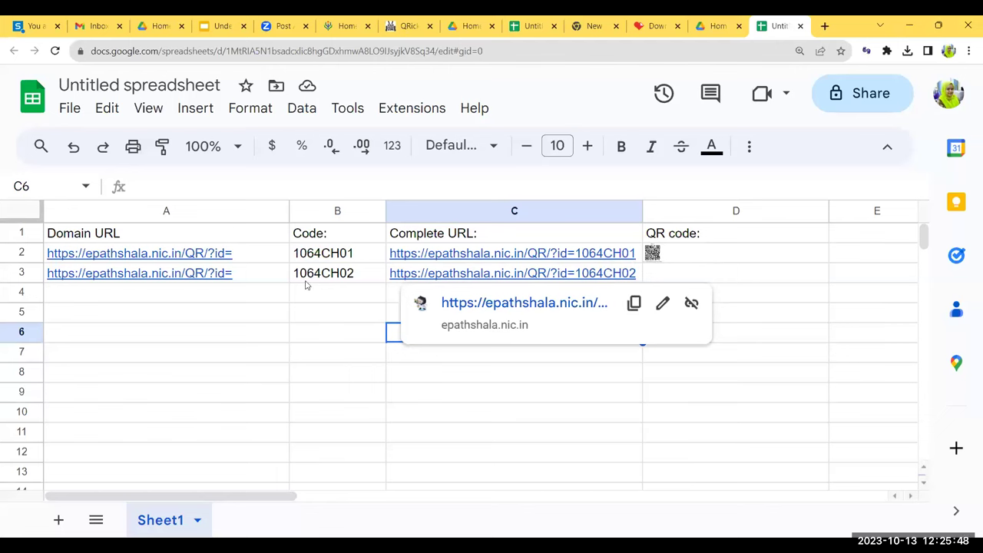
left_click(705, 276)
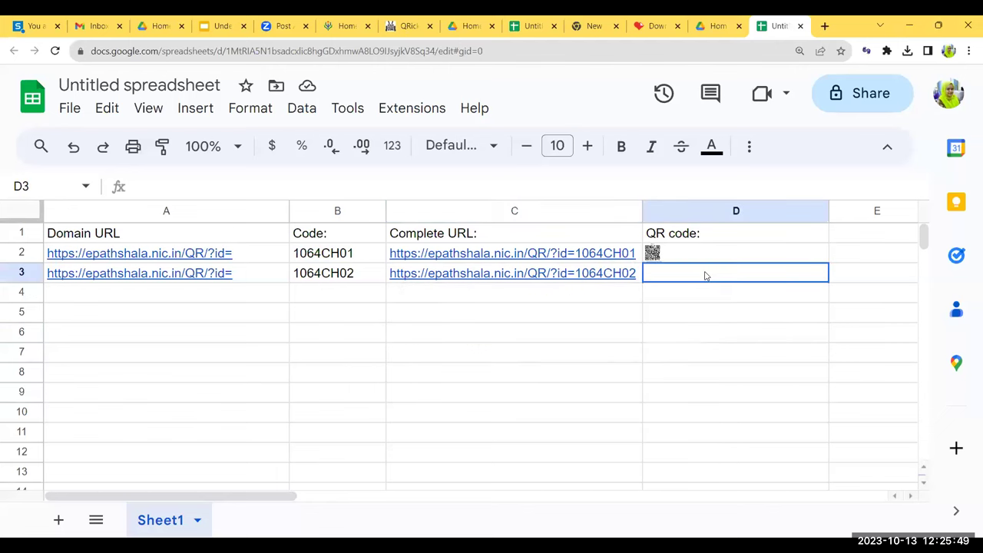
left_click(761, 254)
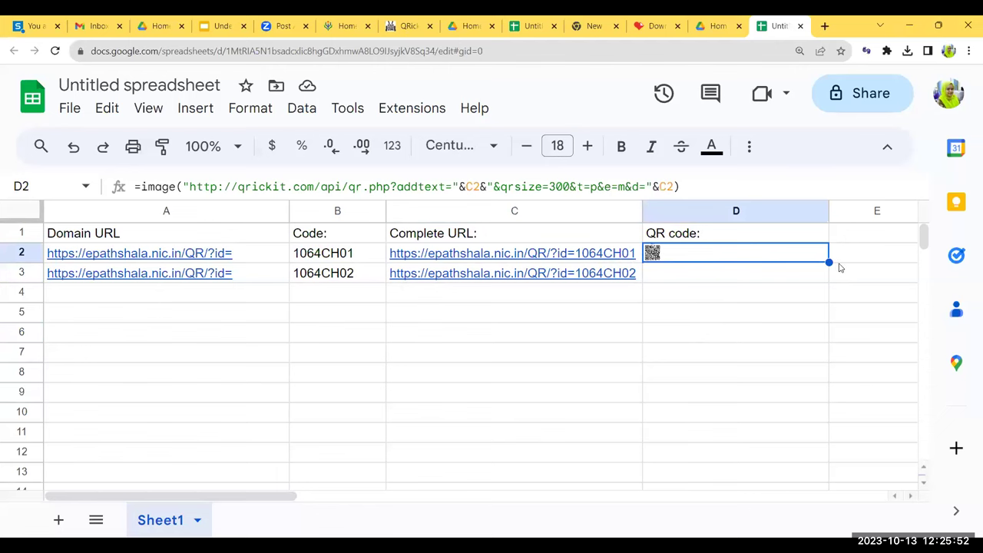
left_click_drag(830, 262, 831, 276)
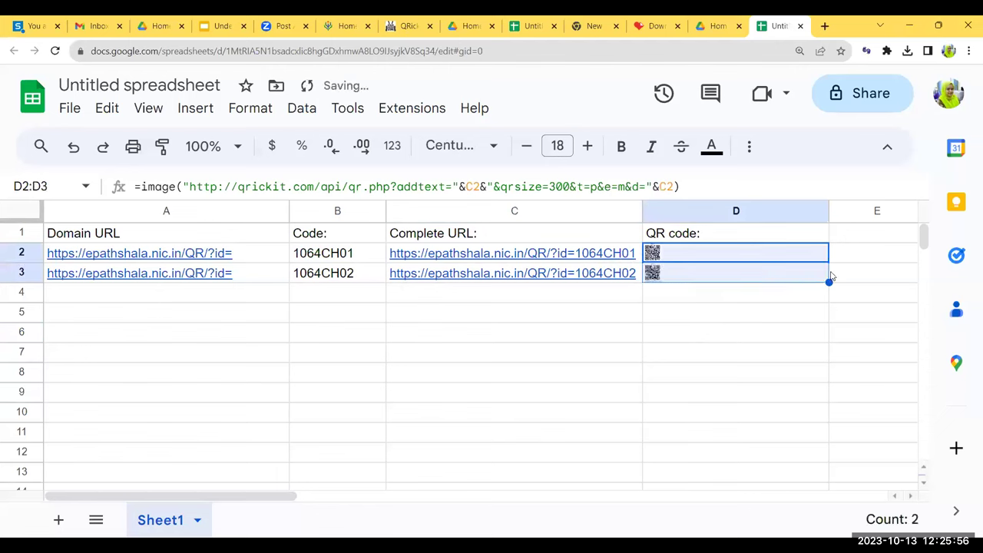
left_click(715, 300)
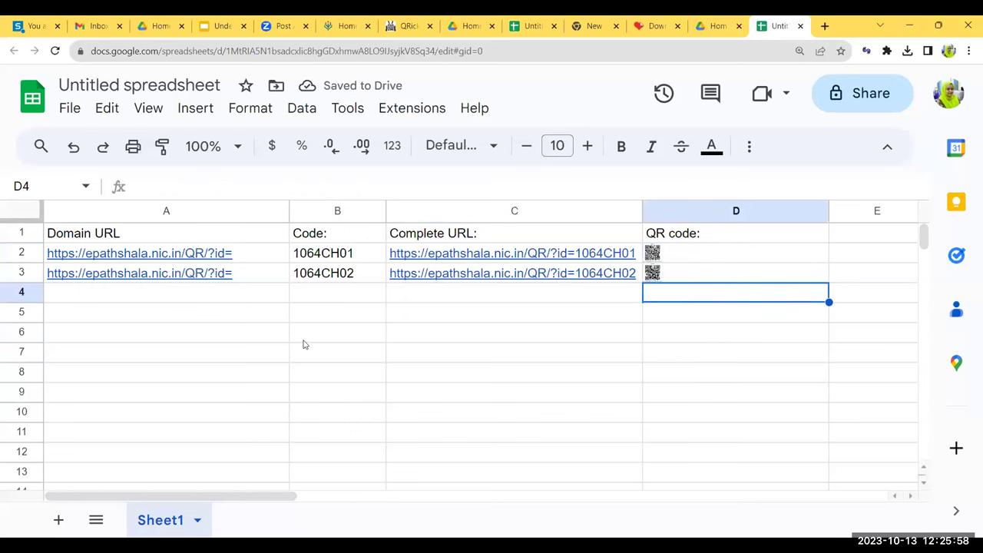
left_click(237, 273)
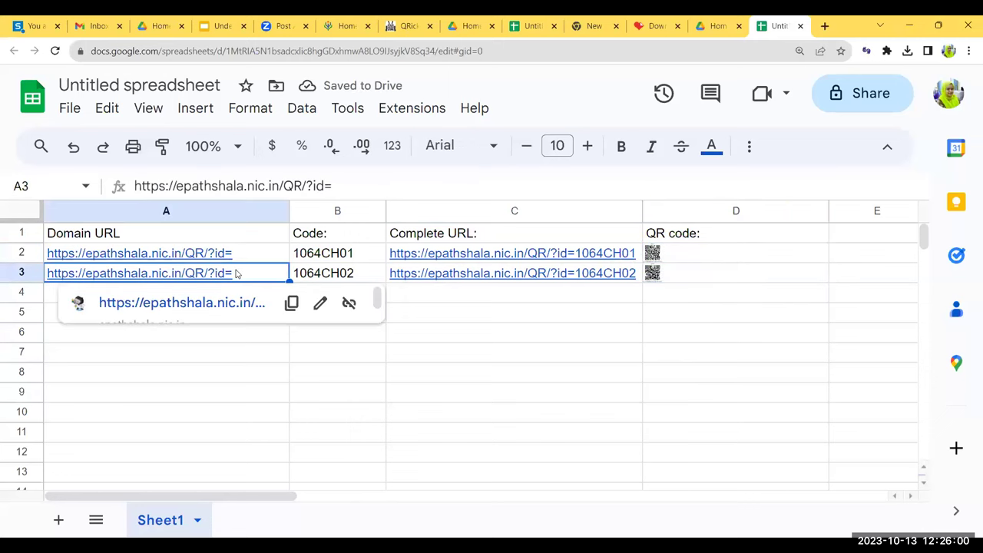
key("Down")
key("Down")
key("Down")
key("Down")
key("Down")
left_click(244, 275)
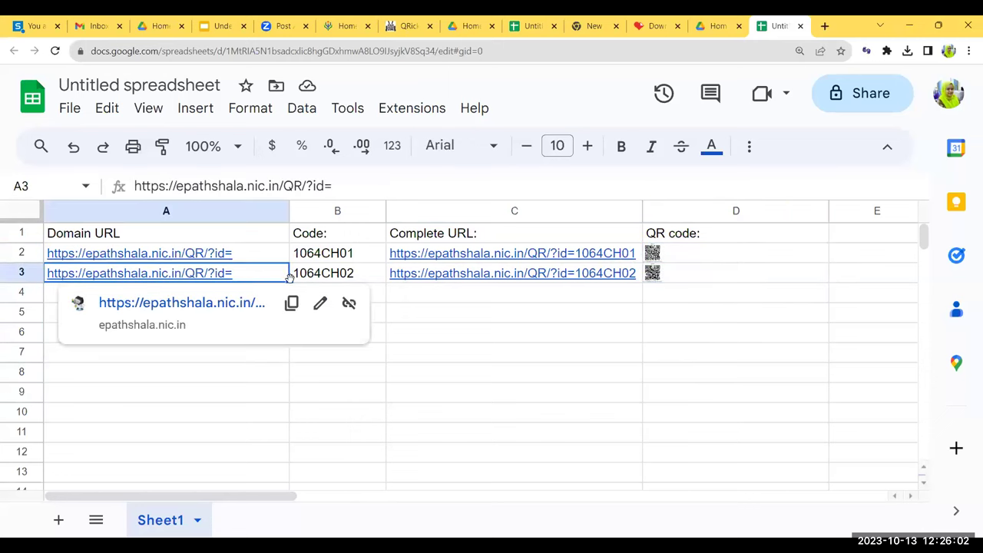
Fill the domain URL and the code series 1064CH03–1064CH09 down to row 10
left_click_drag(289, 281, 279, 412)
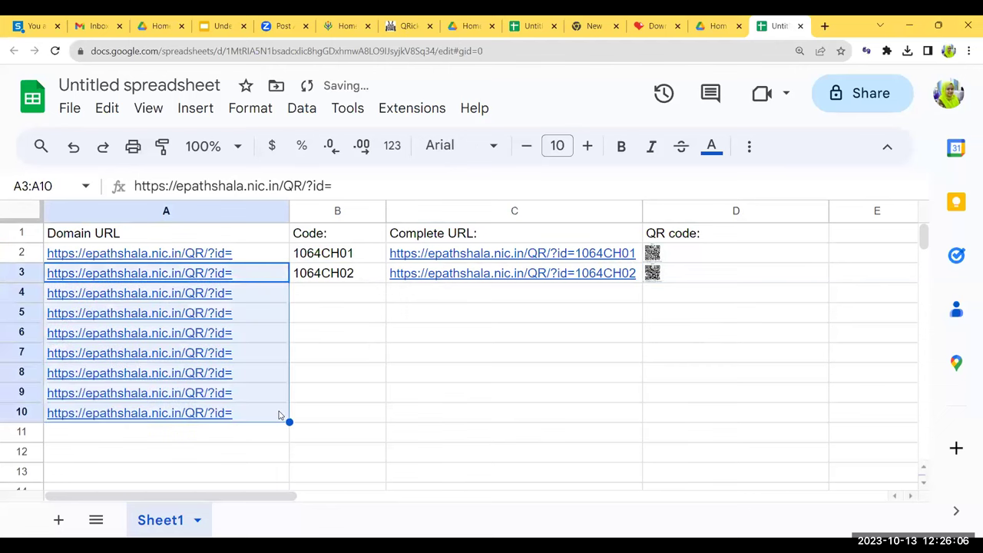
left_click(355, 280)
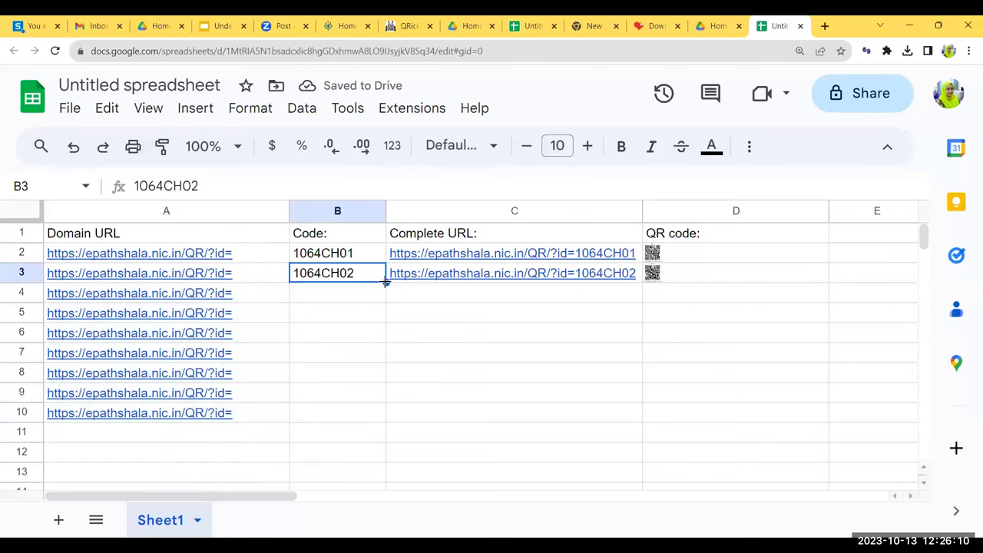
left_click_drag(385, 281, 384, 410)
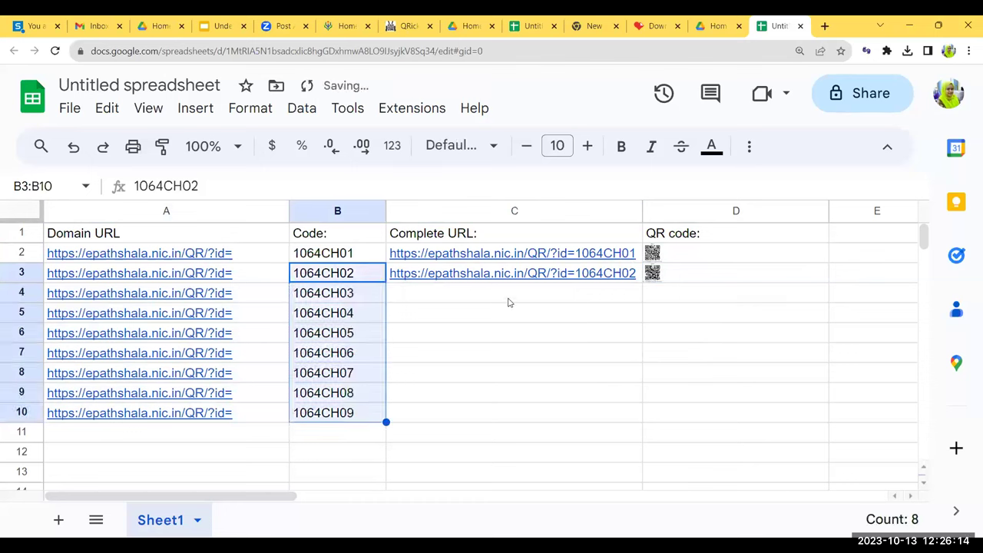
Fill the joined-URL CONCAT formula and the QR code formula down through row 10
left_click(525, 279)
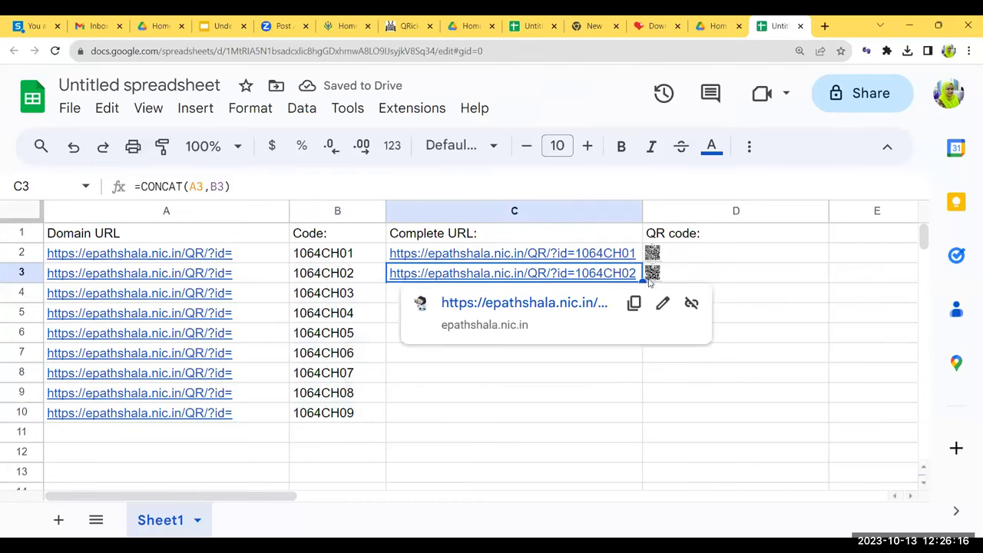
left_click_drag(643, 281, 630, 417)
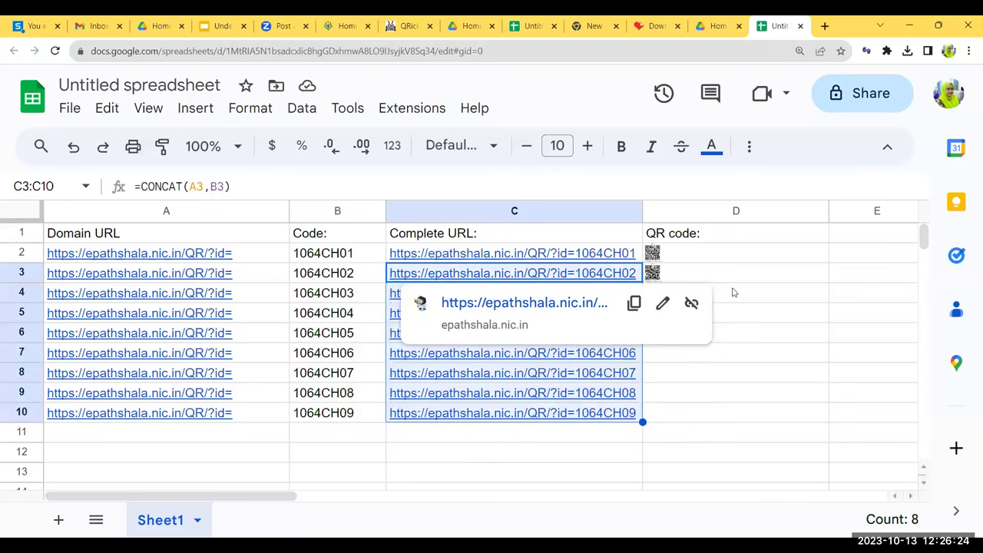
left_click(734, 292)
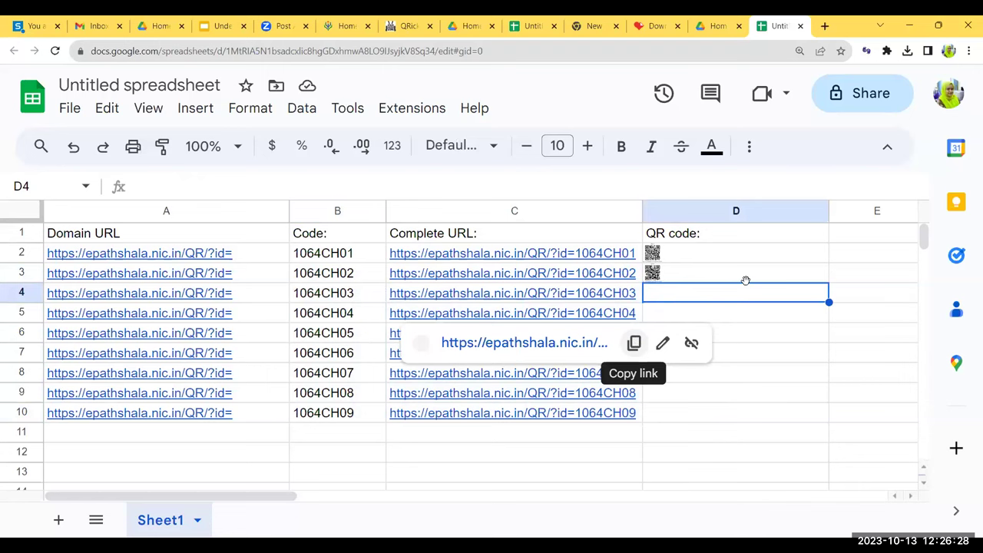
key("Up")
left_click_drag(829, 282, 823, 412)
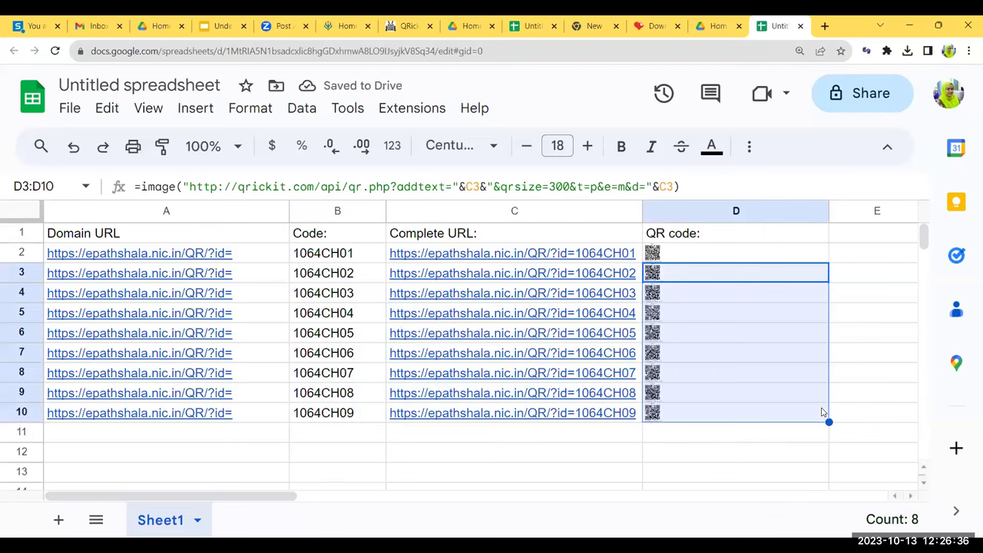
left_click(743, 453)
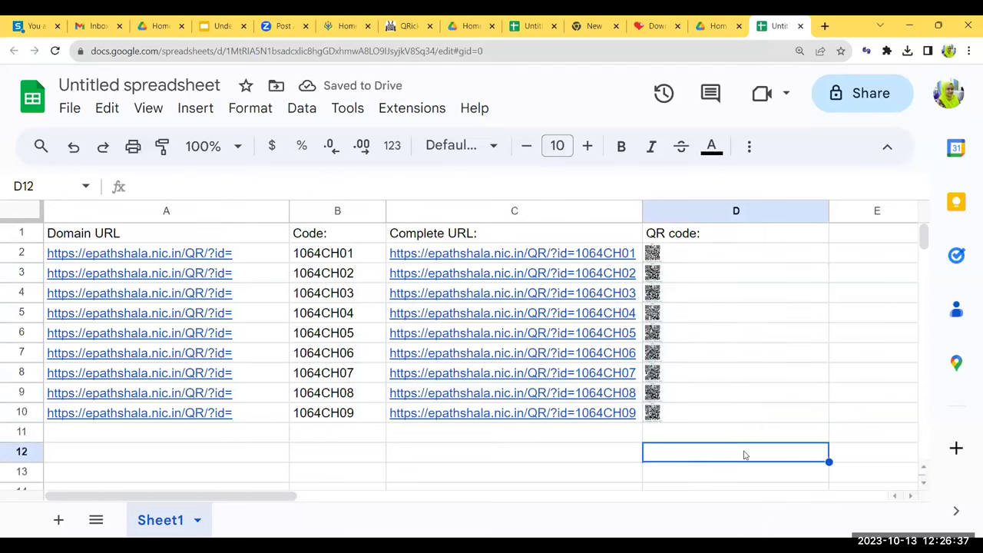
left_click(711, 413)
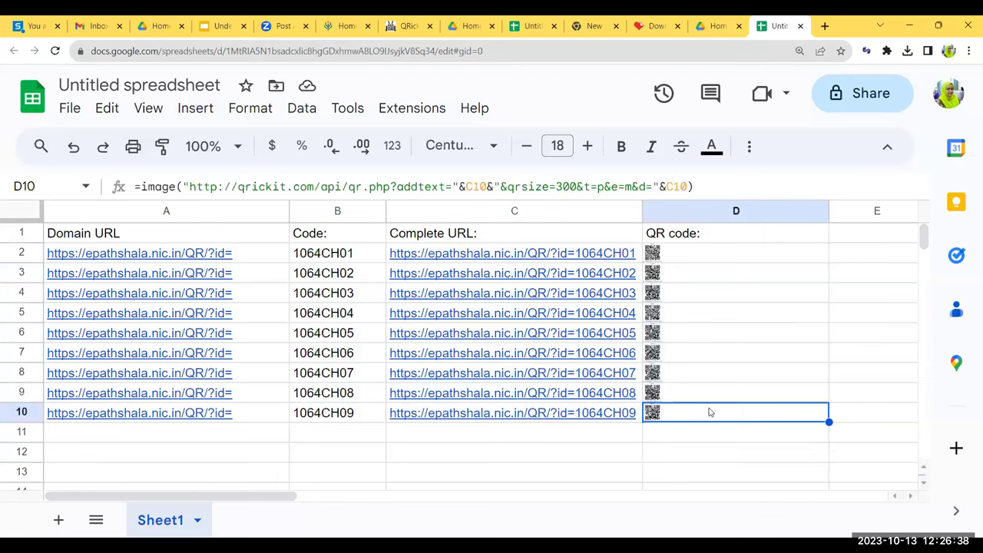
left_click(27, 251, "shift")
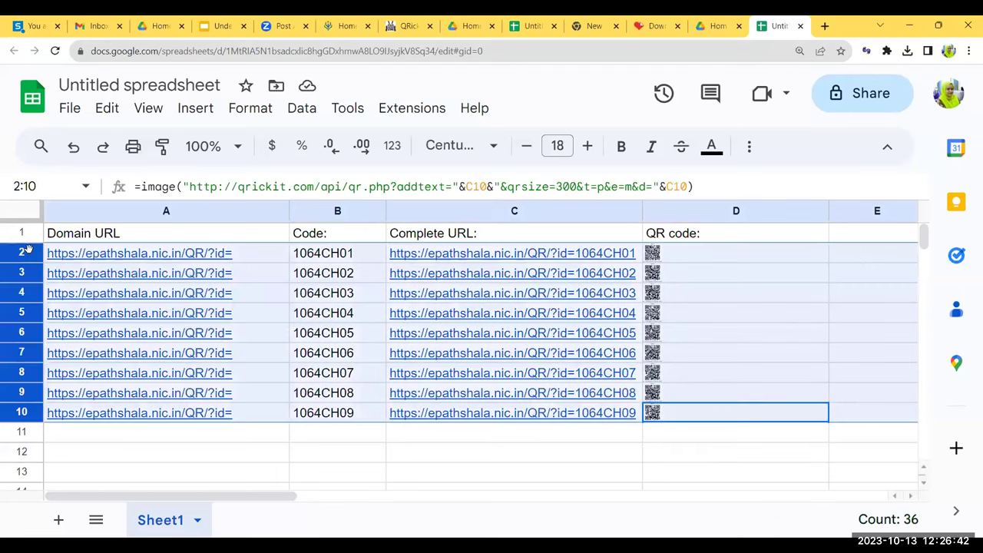
Resize rows 2–10 from 21 to 90 pixels tall
right_click(27, 251)
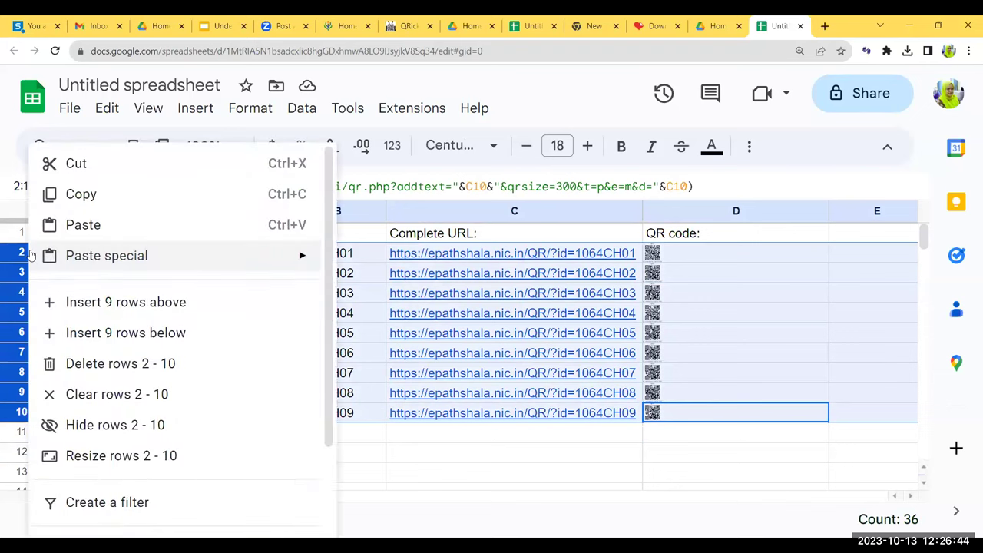
left_click(149, 441)
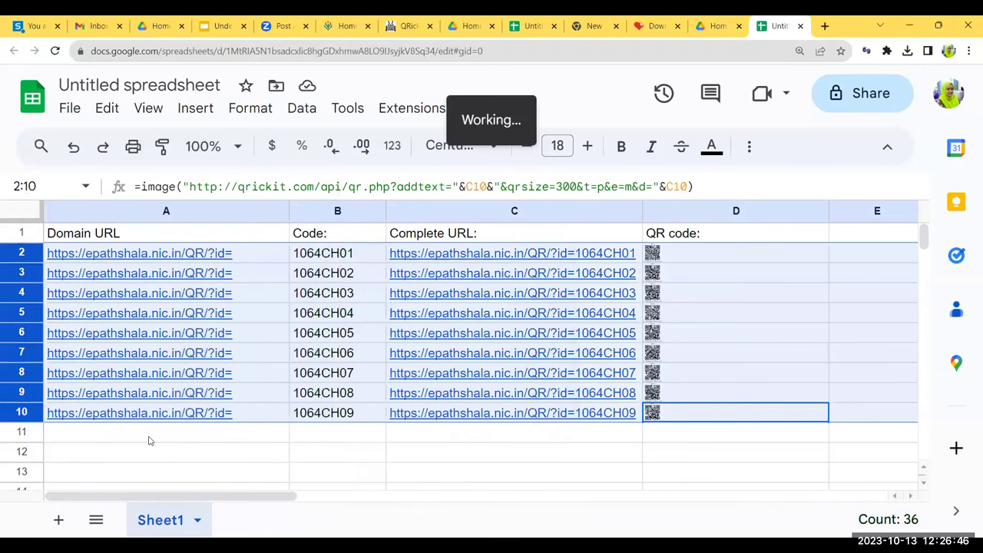
left_click(445, 295)
key("BackSpace")
key("BackSpace")
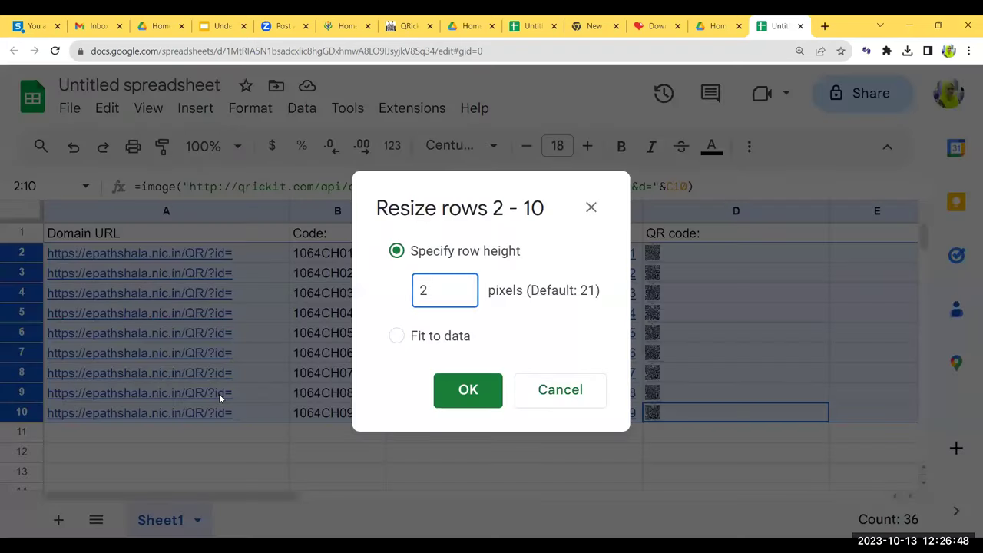
type("90")
left_click(476, 407)
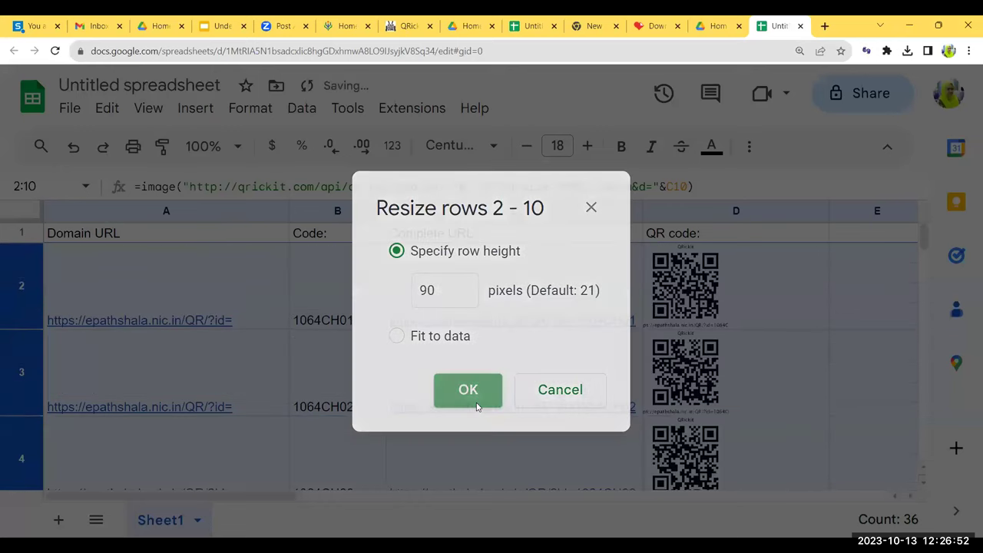
left_click(741, 290)
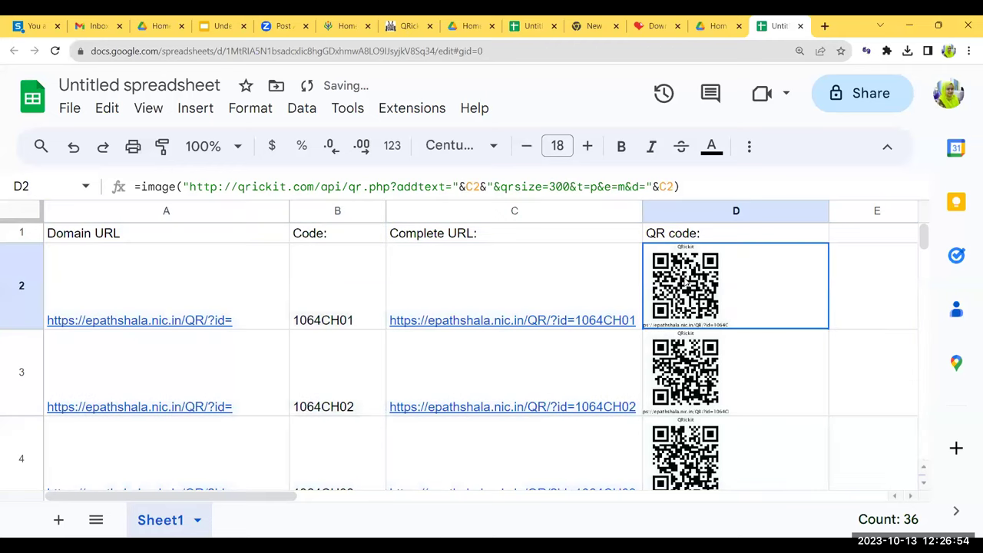
Export the sheet as a PDF, keeping Landscape and Fit to width
left_click(70, 108)
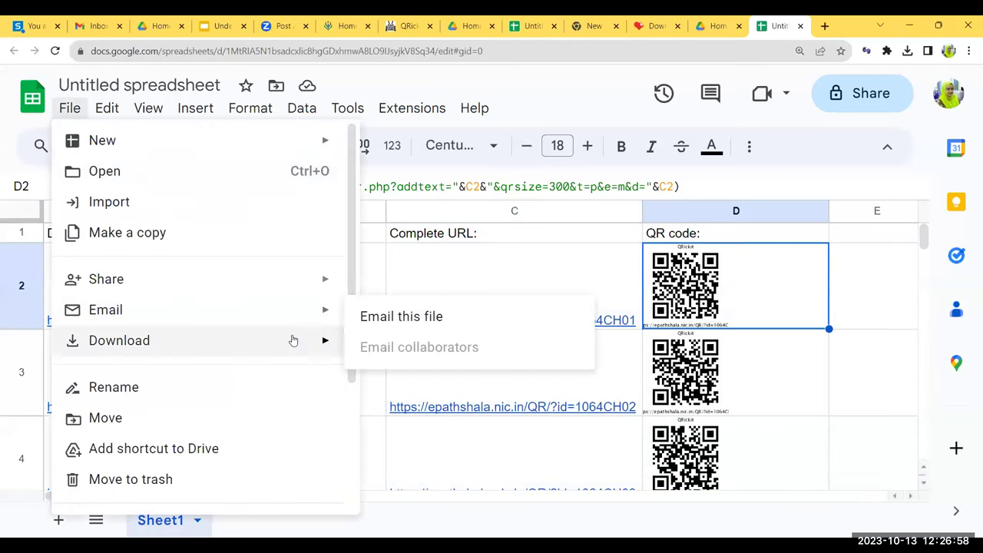
mouse_move(292, 340)
left_click(414, 422)
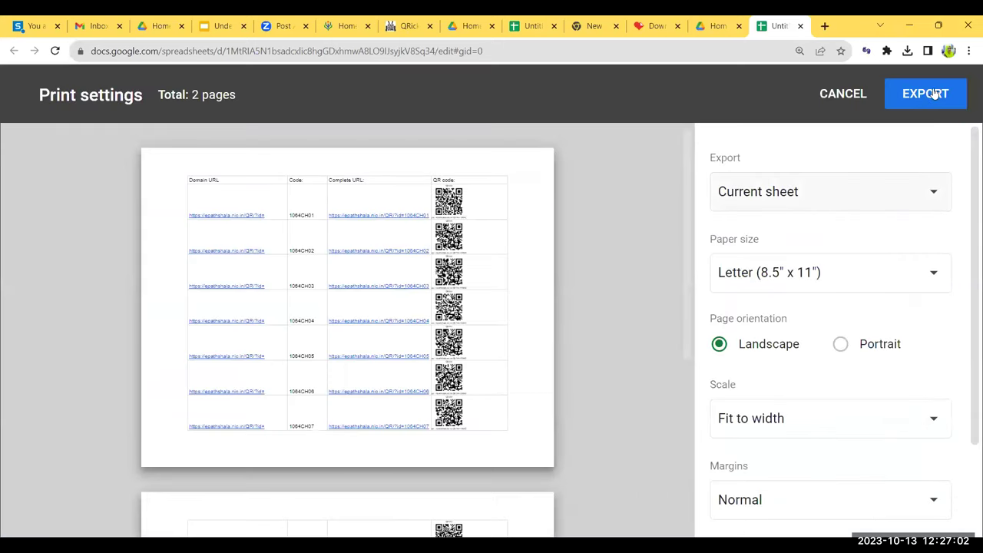
left_click(926, 94)
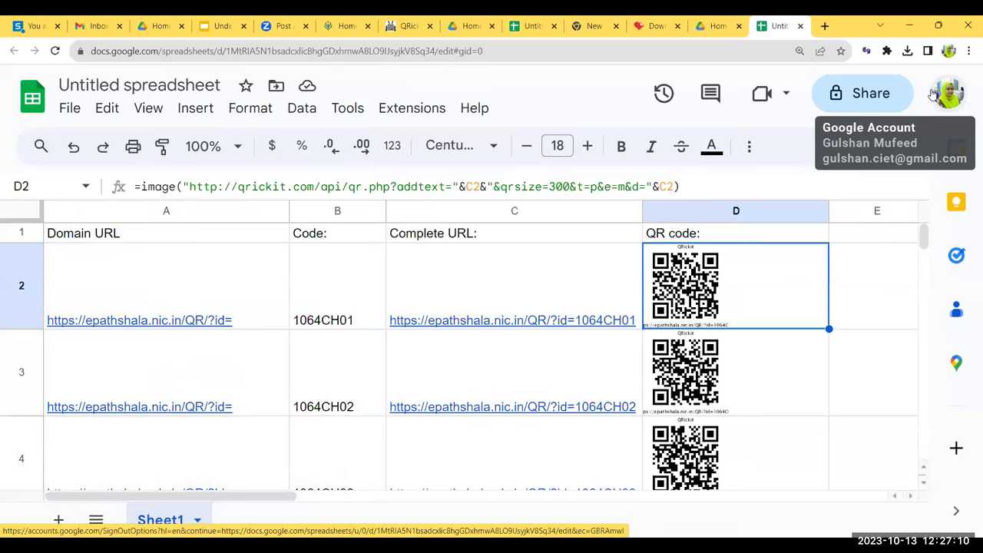
Show Chrome's recent downloads listing the 46.7 KB 'Untitled spreadsheet - Sheet1 (1).pdf'
left_click(907, 51)
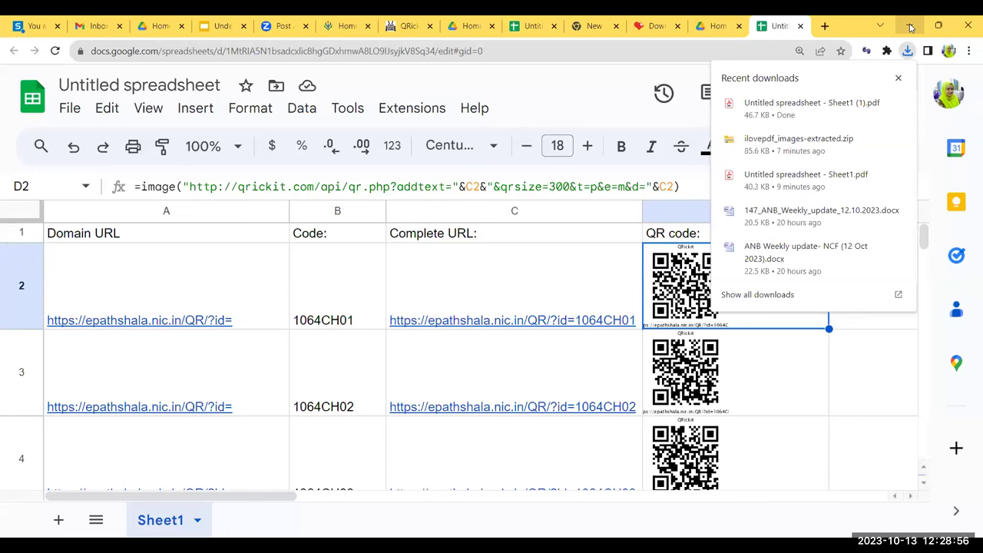
Close the downloads list, glance at the iLovePDF window, and return to the spreadsheet
mouse_move(522, 459)
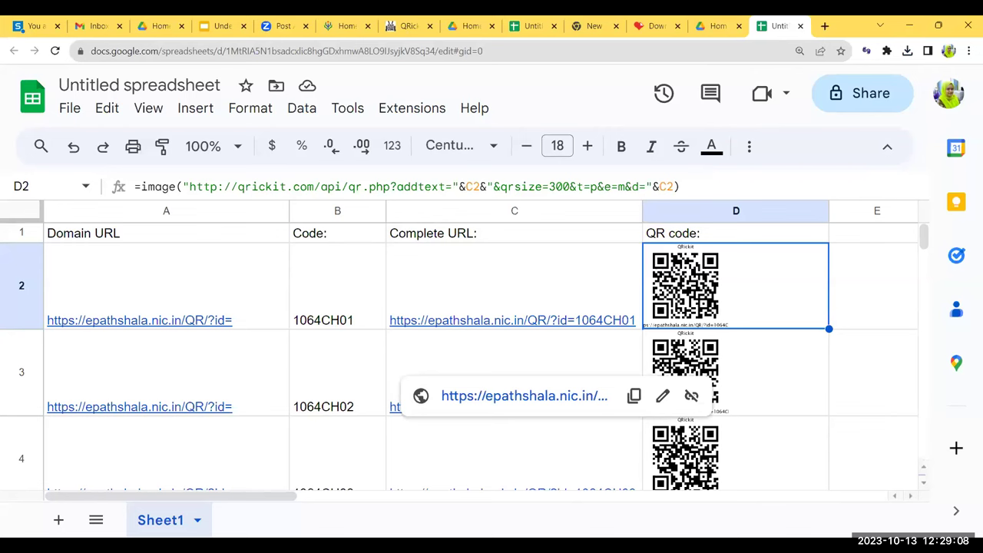
key("alt+Tab")
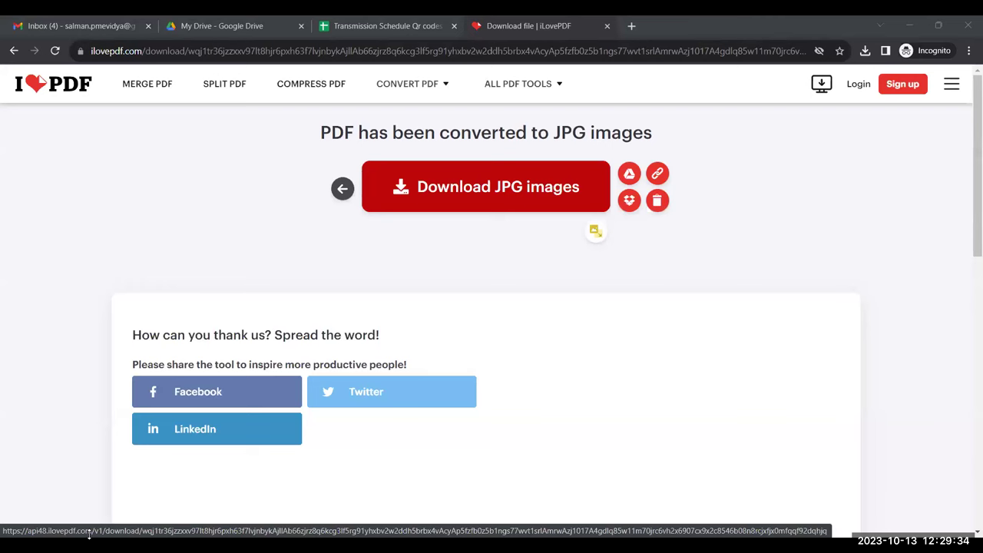
key("alt+Tab")
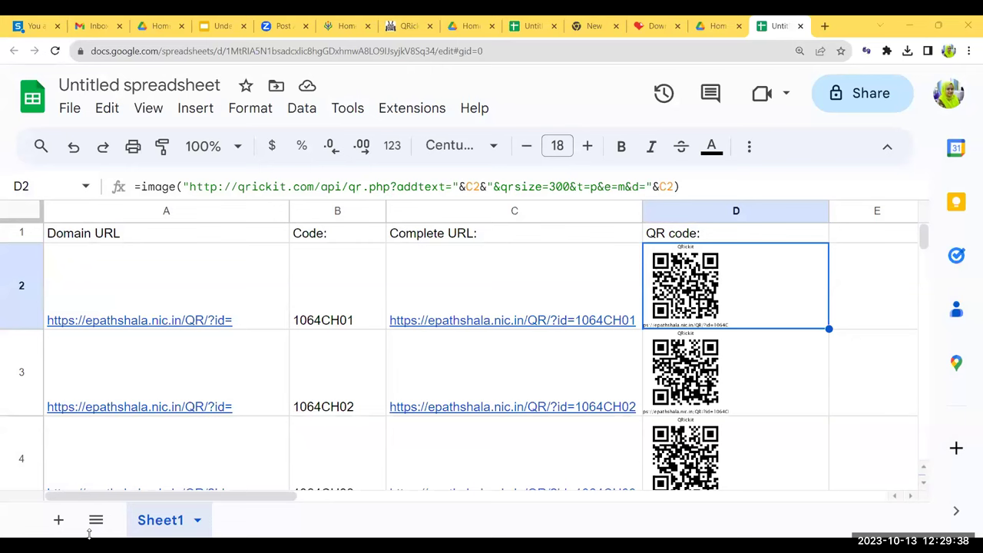
Minimize the current window and switch to the other 'Untitled spreadsheet' tab
left_click(913, 25)
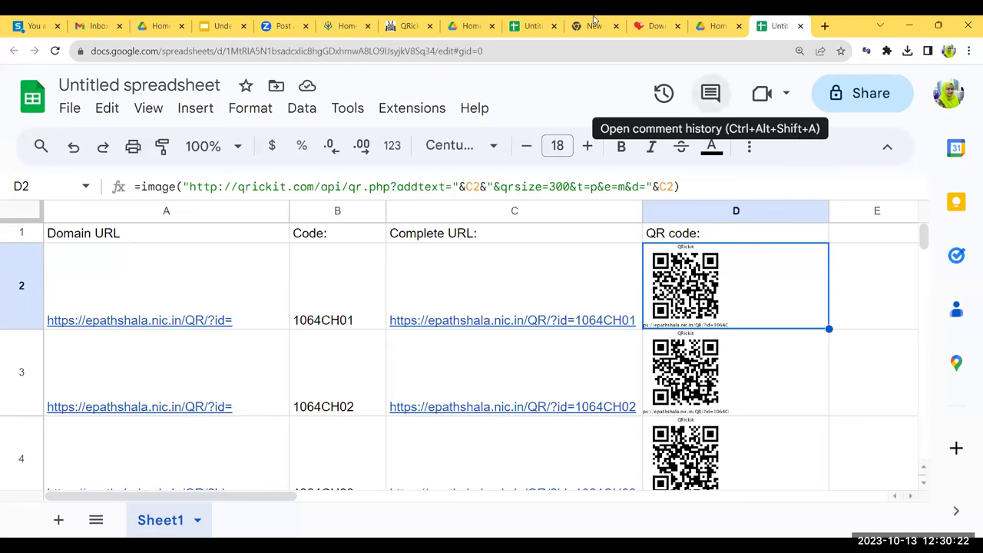
left_click(507, 20)
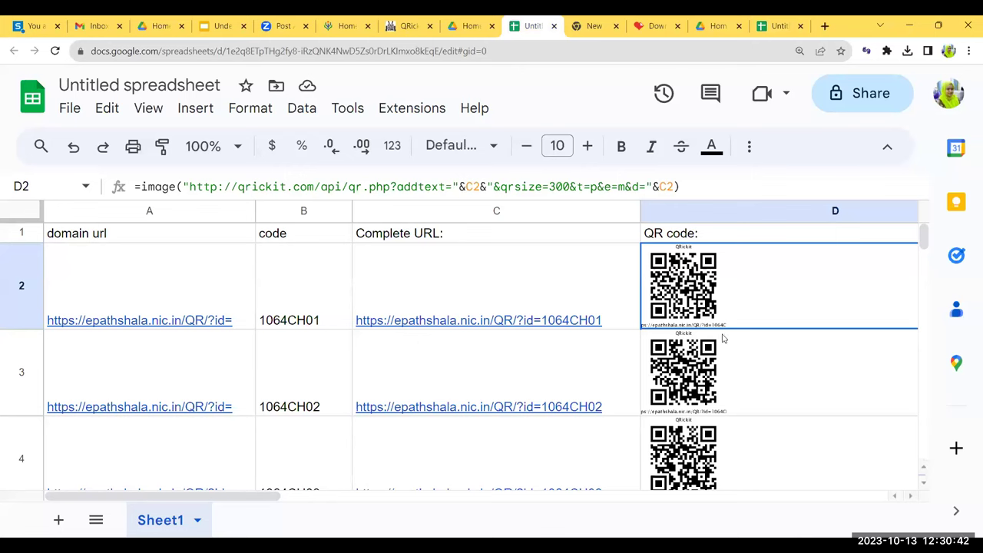
Select cell D3 in the QR code spreadsheet
left_click(748, 391)
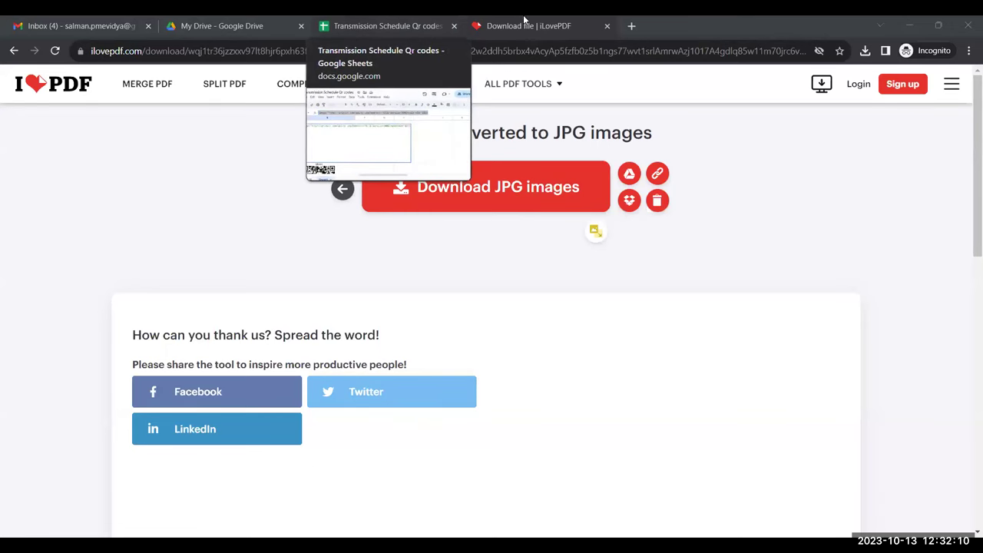
Commit the E2 IMAGE formula in Transmission Schedule Qr codes, then return to iLovePDF
left_click(353, 27)
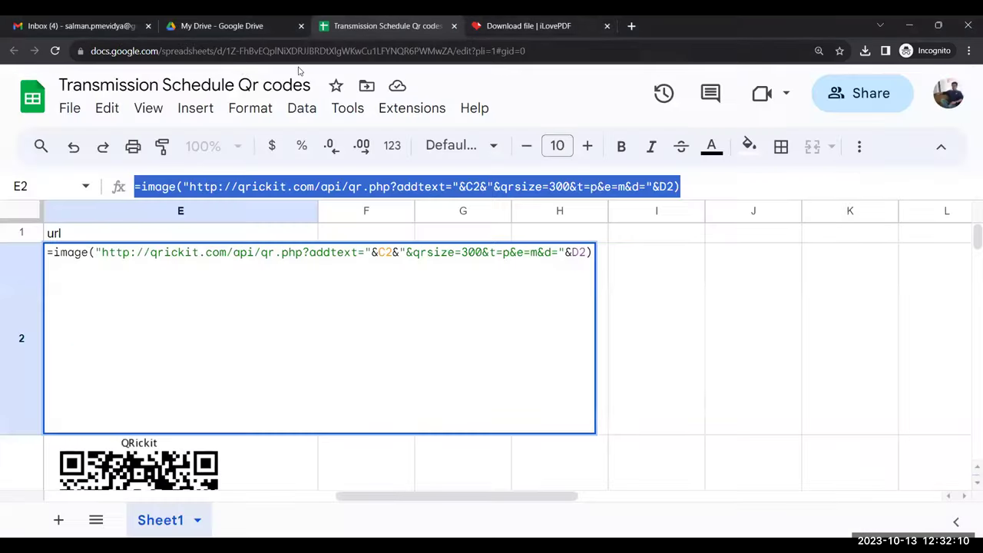
left_click(515, 25)
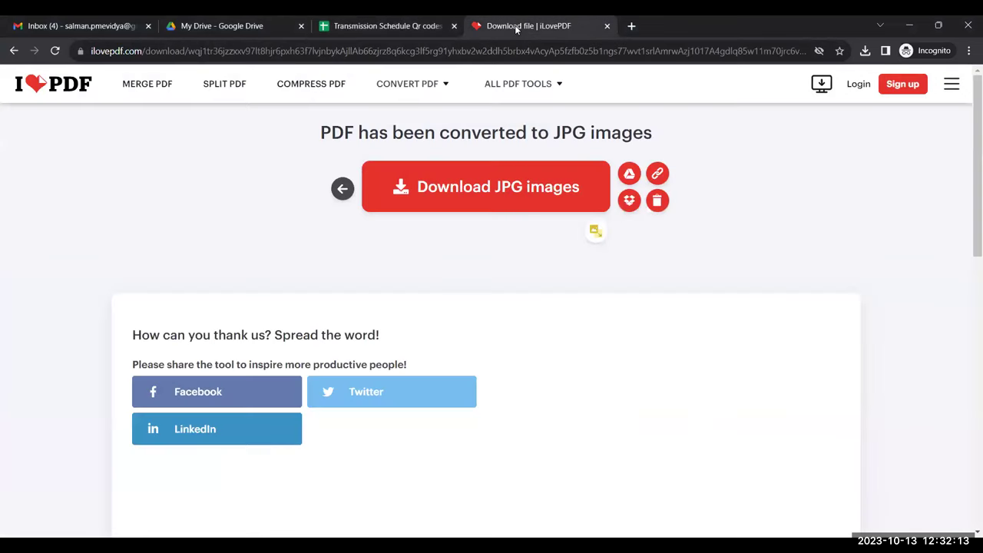
left_click(370, 28)
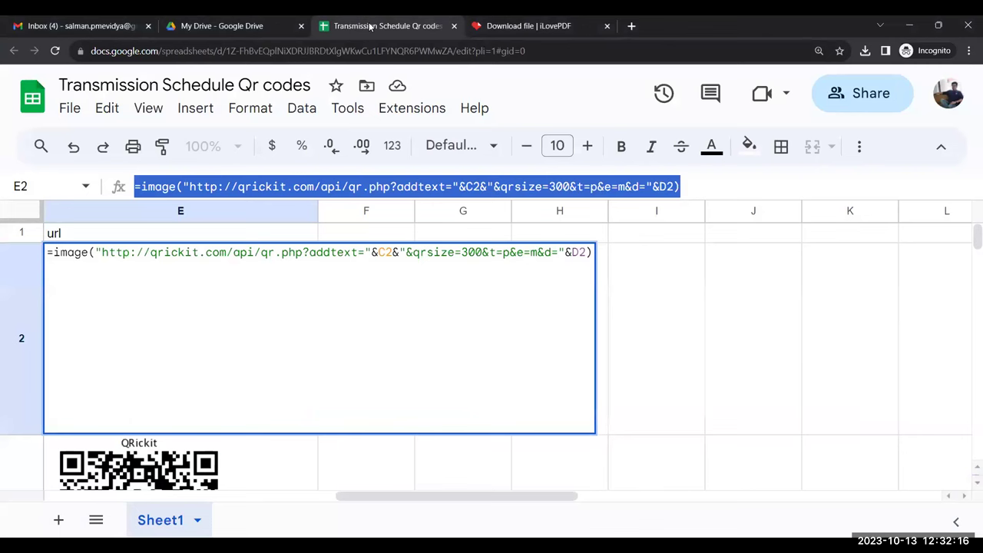
left_click(703, 265)
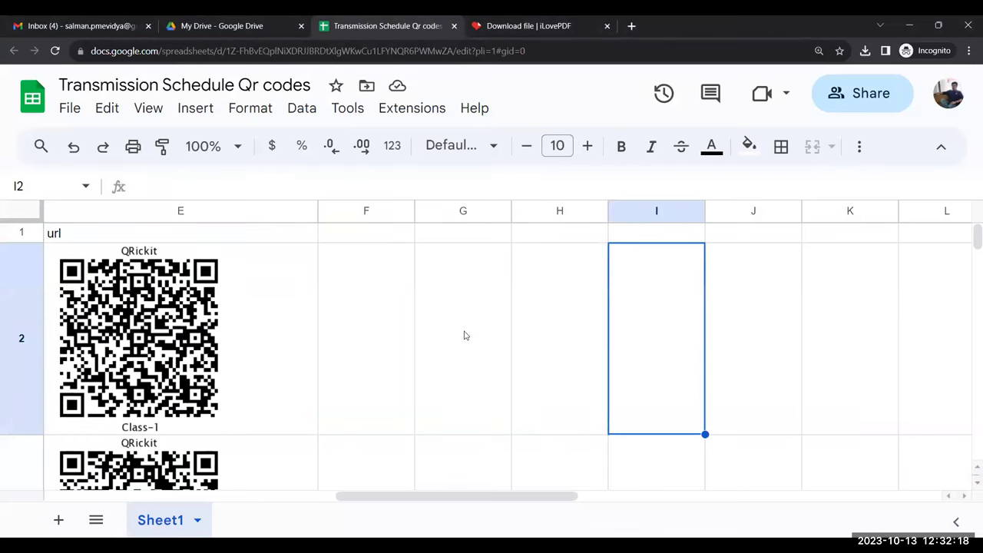
left_click(485, 23)
left_click(373, 23)
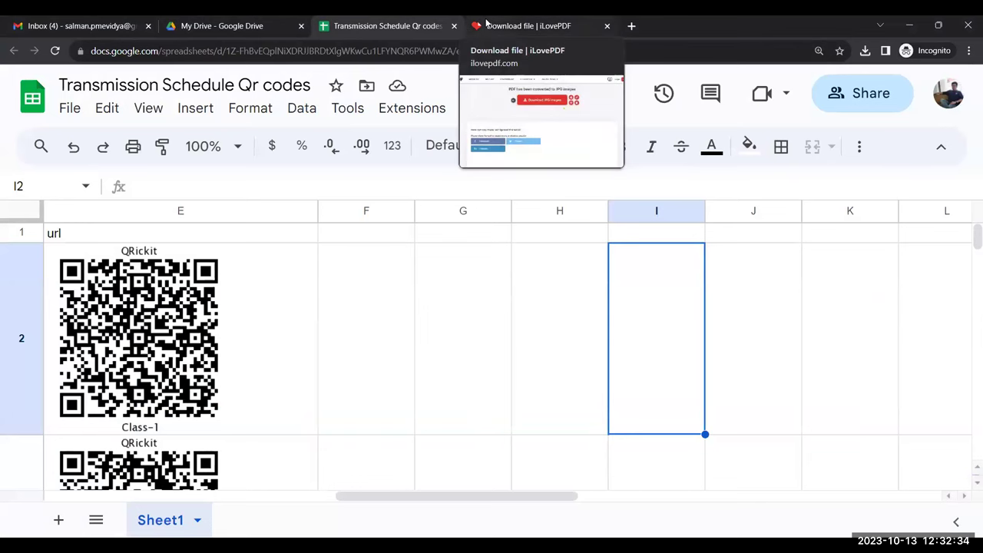
left_click(486, 23)
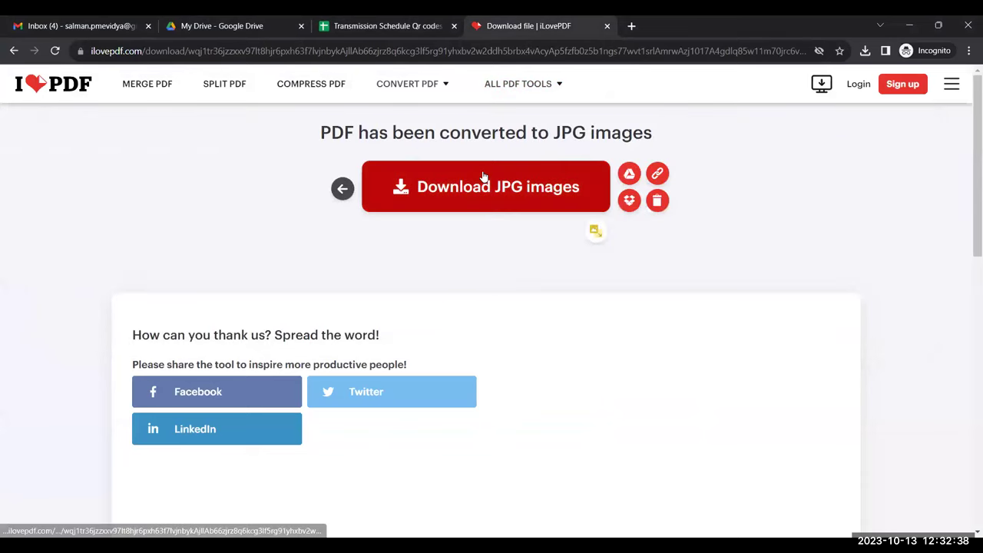
Download the converted JPG images, reaching the zipped-file Save As dialog on the Desktop
left_click(482, 187)
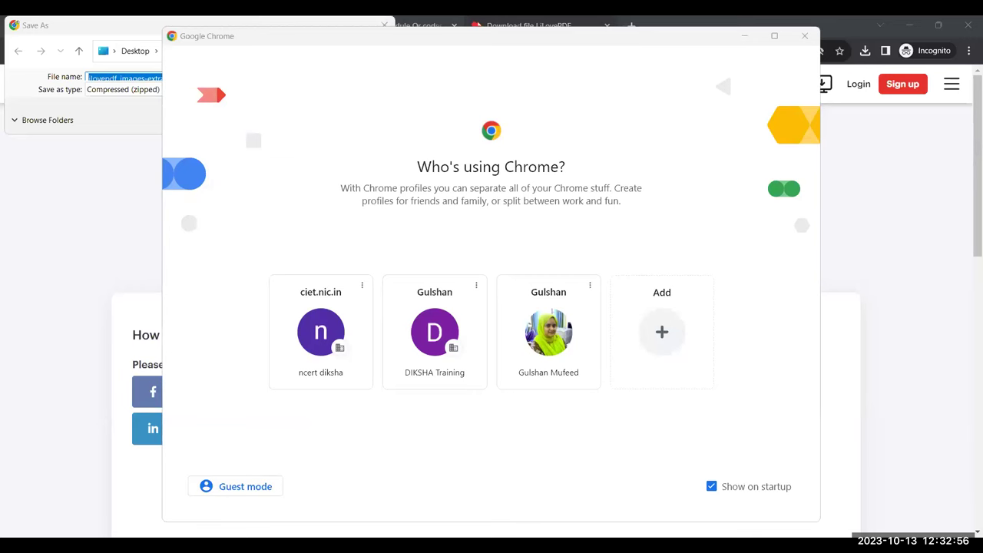
mouse_move(478, 527)
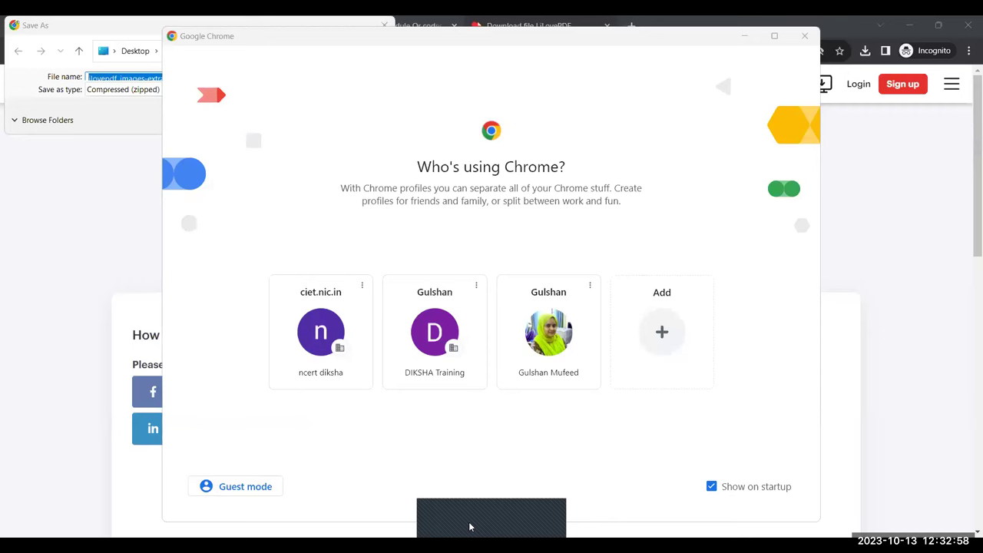
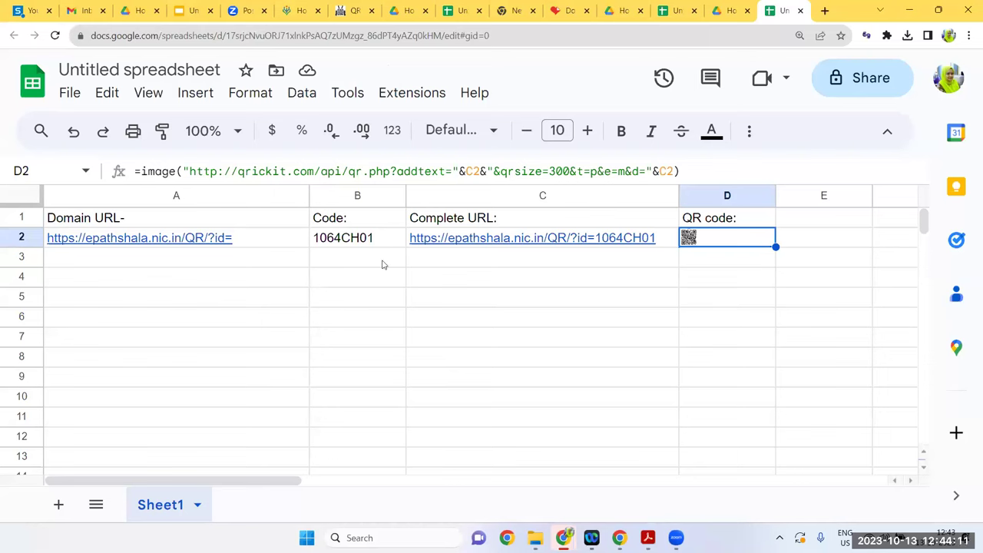
Enter ABABABA in A3 and 111111 in B3
left_click(245, 264)
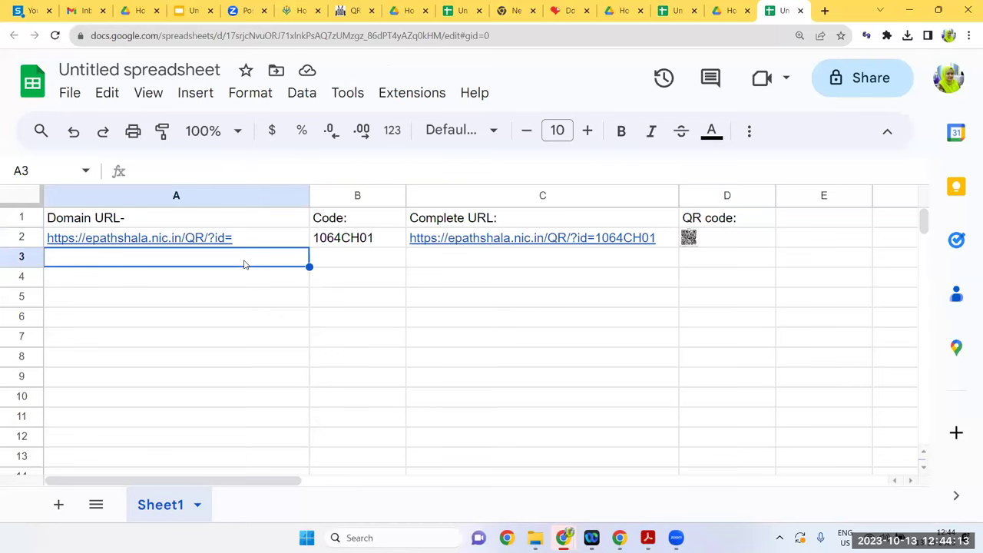
type("ABABABA")
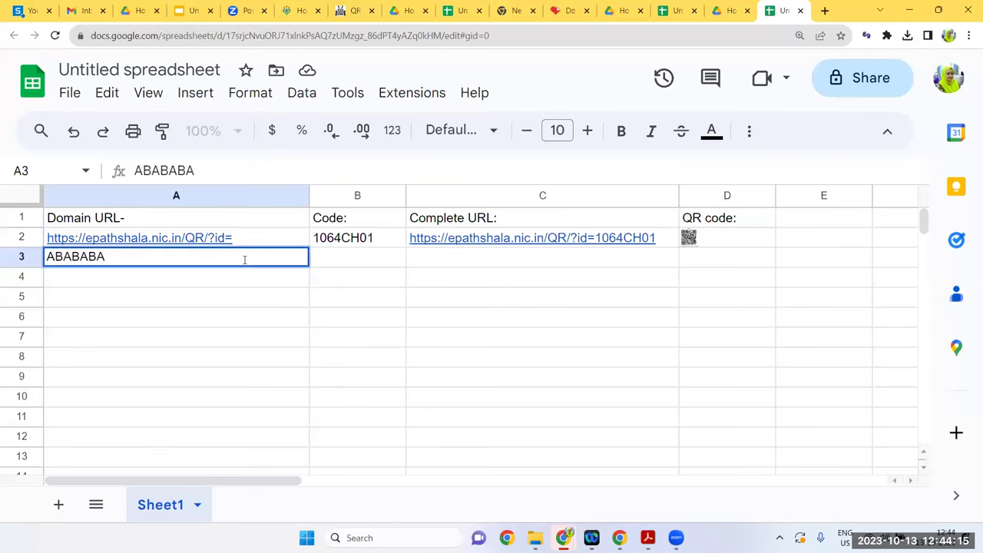
left_click(384, 264)
type("111111")
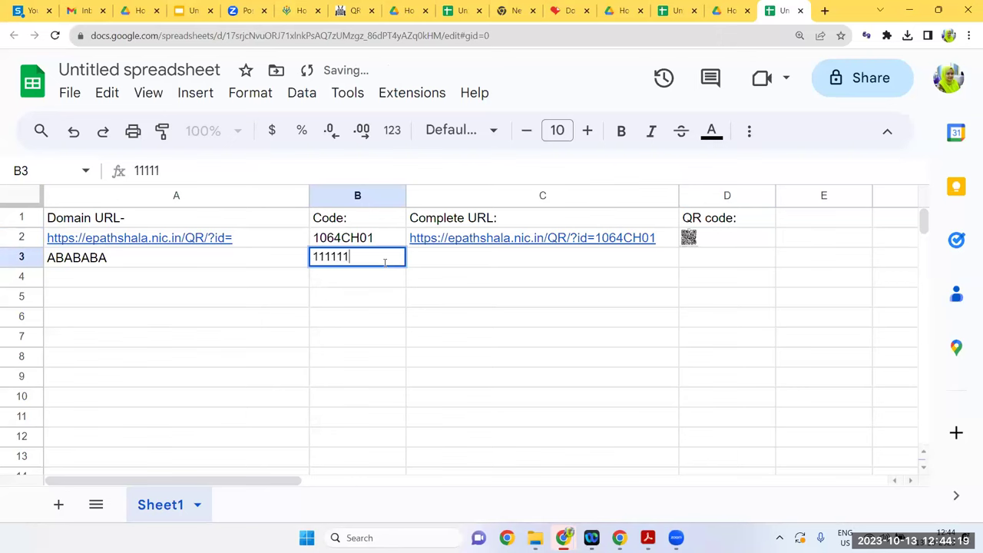
Fill C2's CONCAT formula down so C3 shows ABABABA111111
double_click(481, 264)
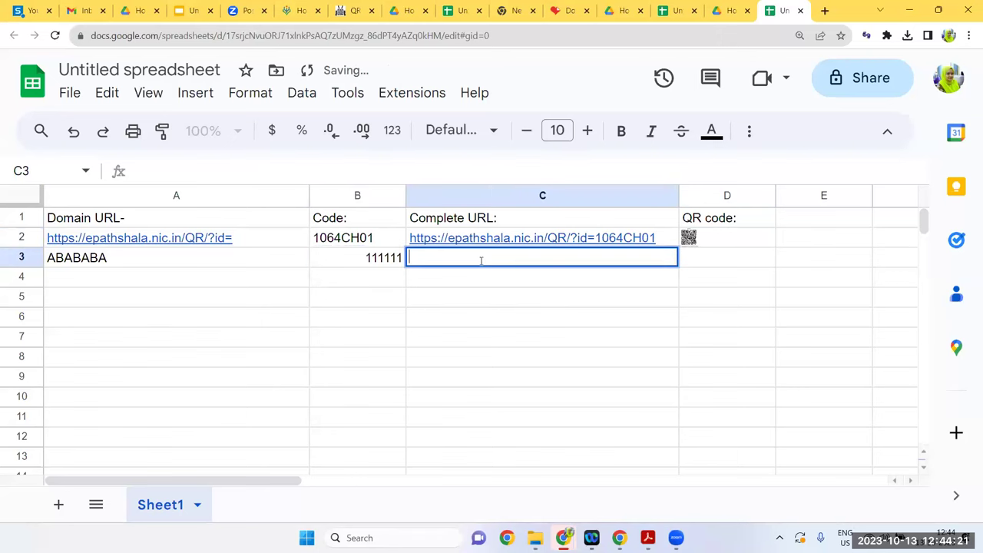
left_click(583, 240)
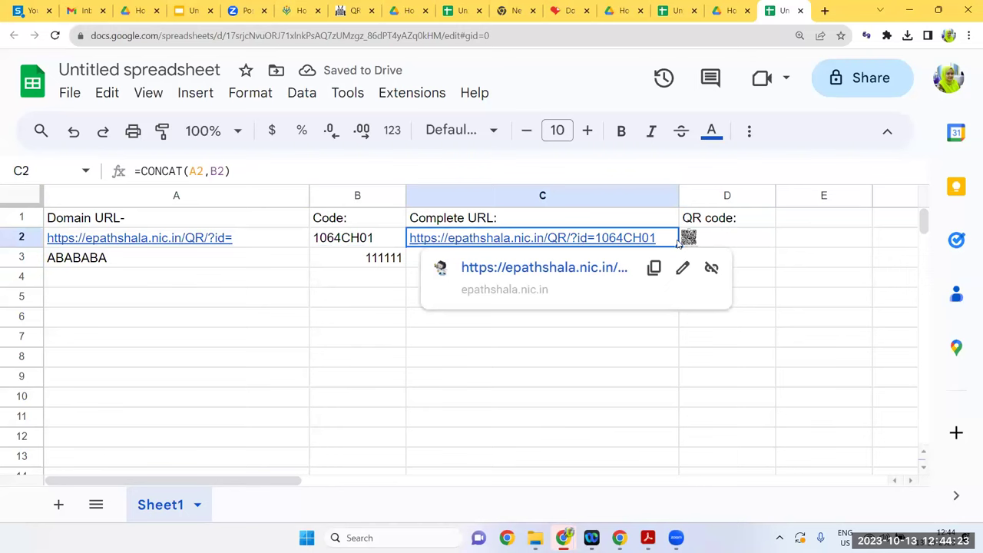
left_click_drag(678, 245, 566, 326)
left_click(567, 325)
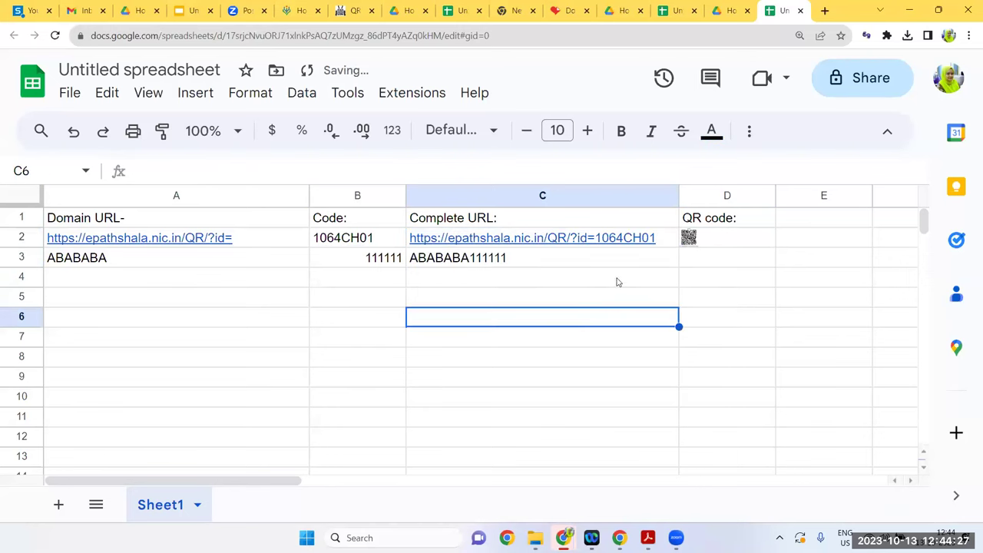
left_click(757, 260)
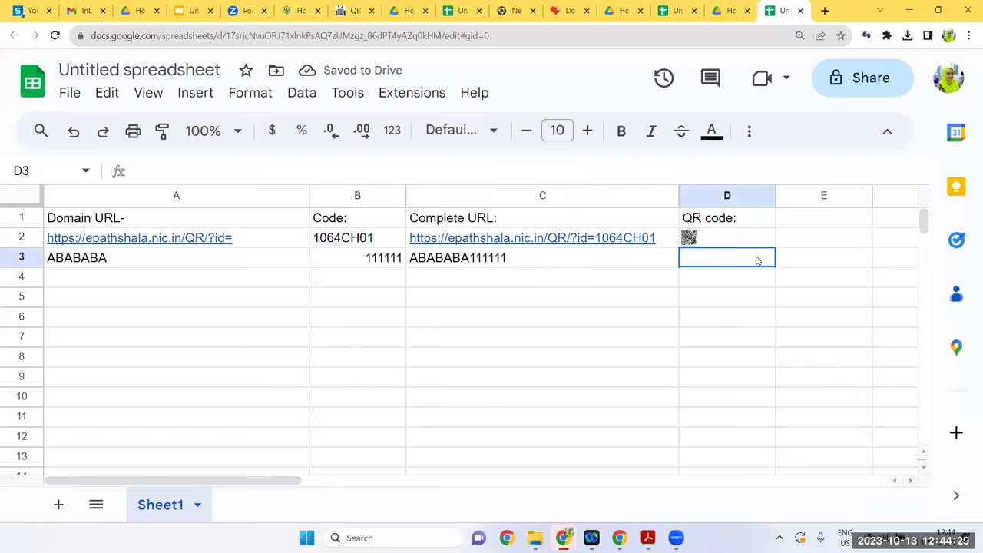
Fill D2's =image QR formula down to D3, producing the ABABABA111111 QR code
left_click(767, 238)
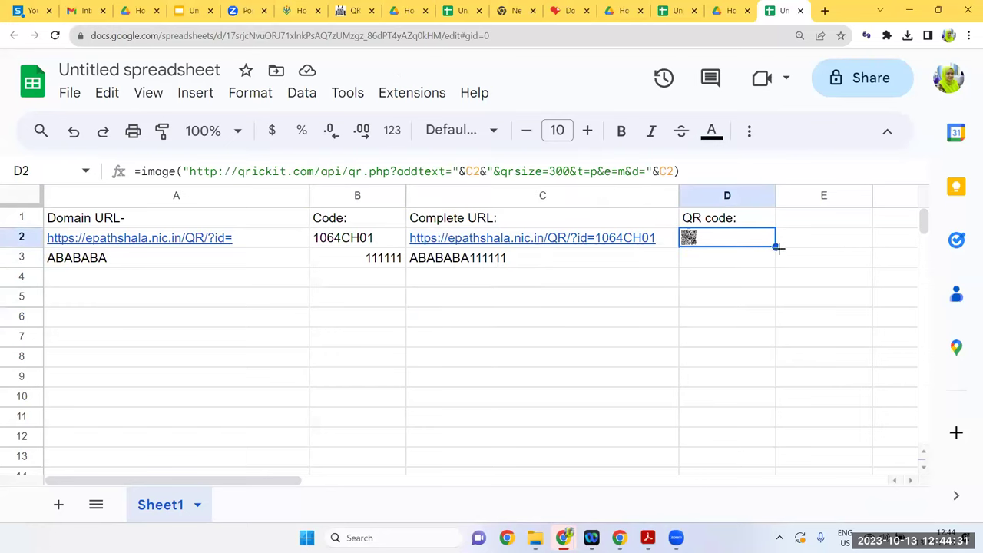
left_click_drag(775, 248, 774, 259)
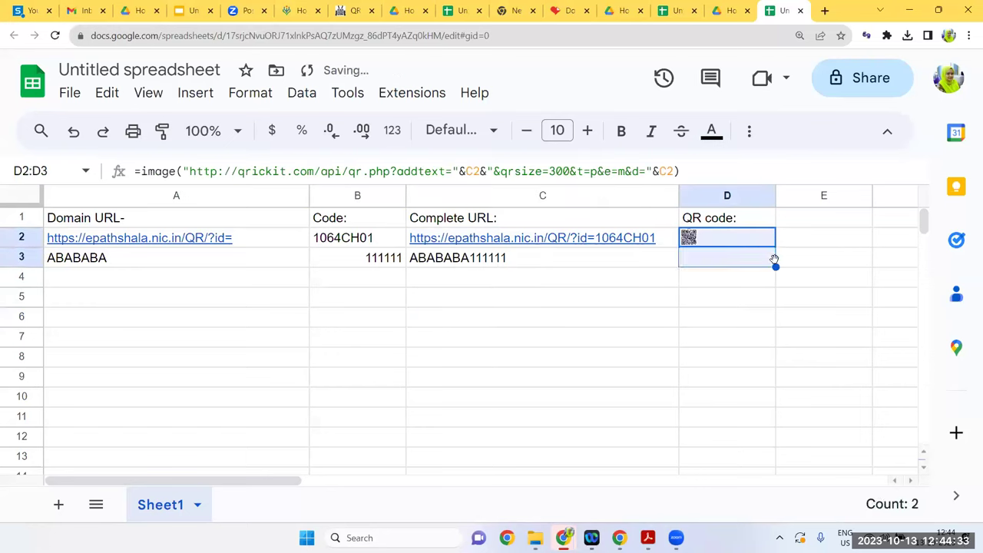
left_click(735, 288)
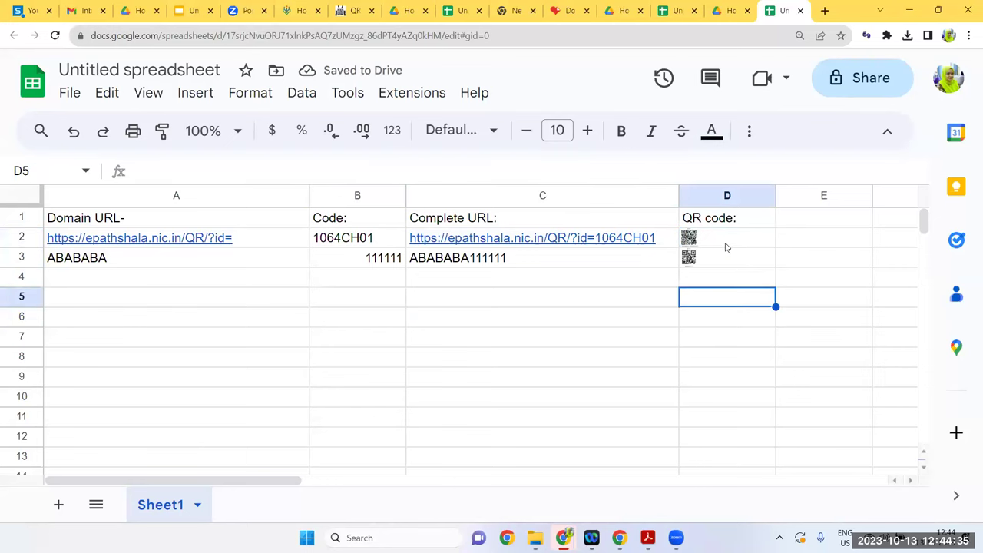
left_click(704, 265)
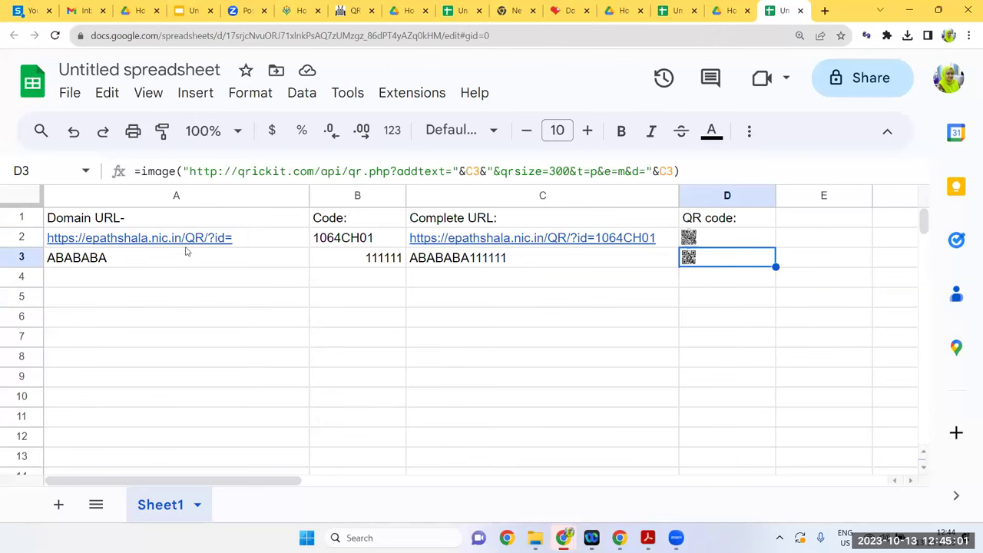
left_click(105, 265)
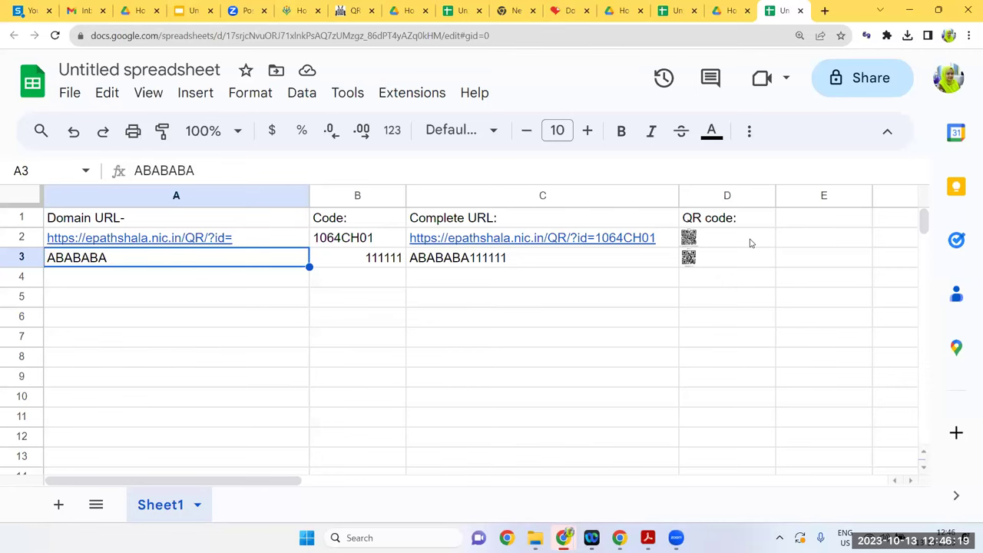
left_click(340, 283)
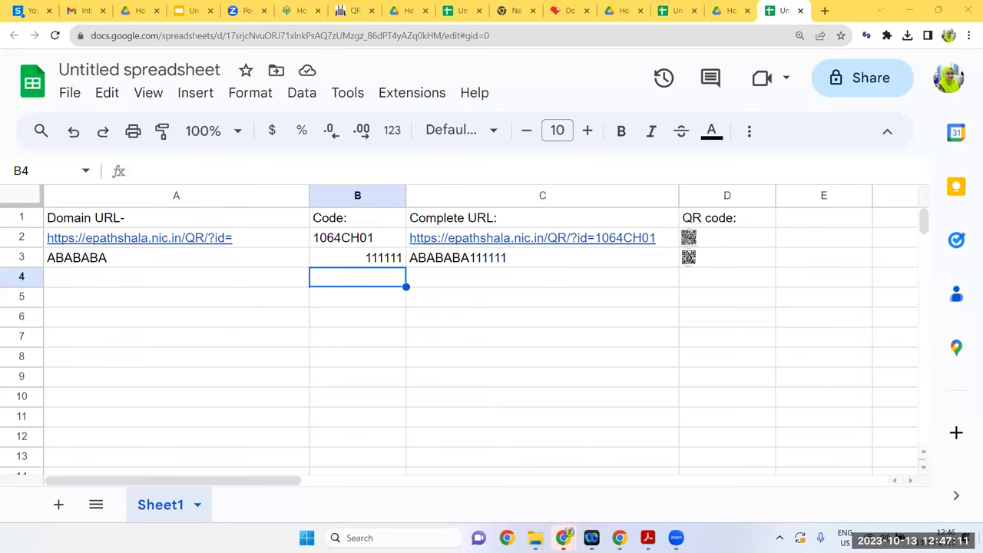
left_click(705, 263)
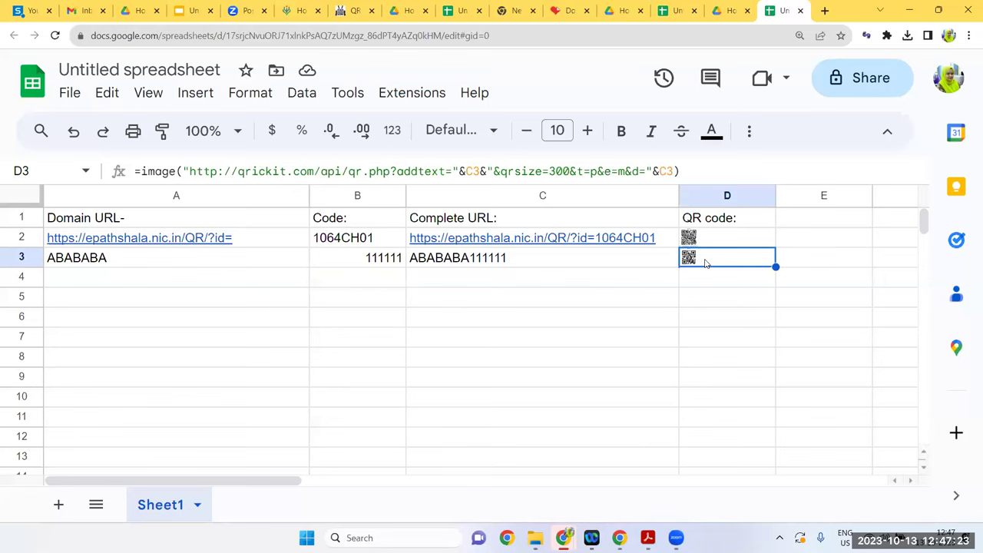
left_click(89, 240, "shift")
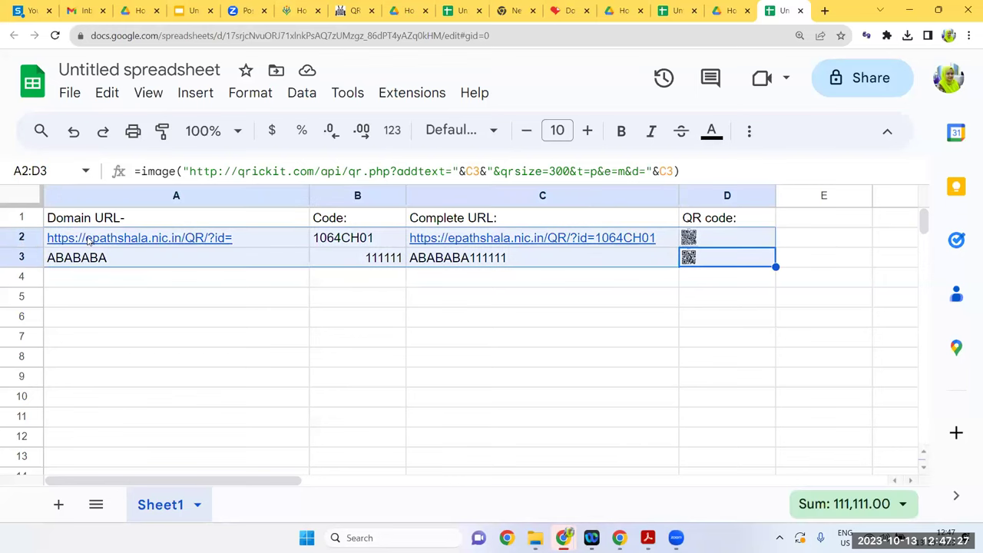
right_click(89, 240)
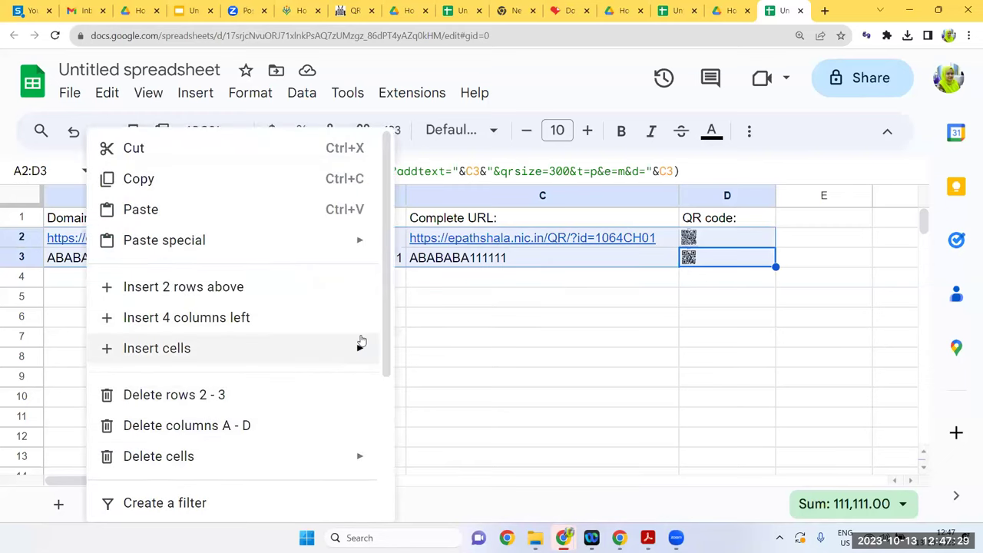
left_click_drag(387, 328, 409, 460)
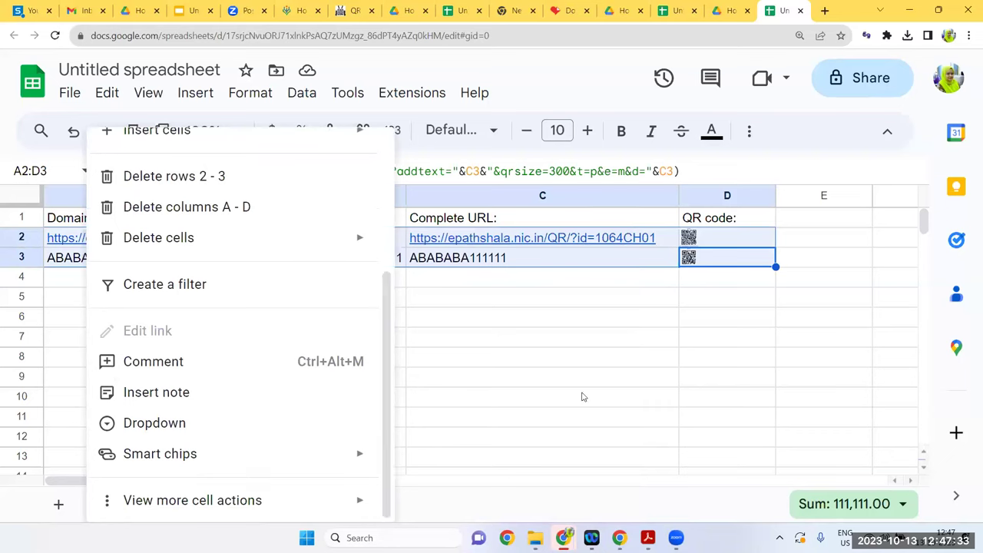
left_click(583, 397)
left_click(22, 218)
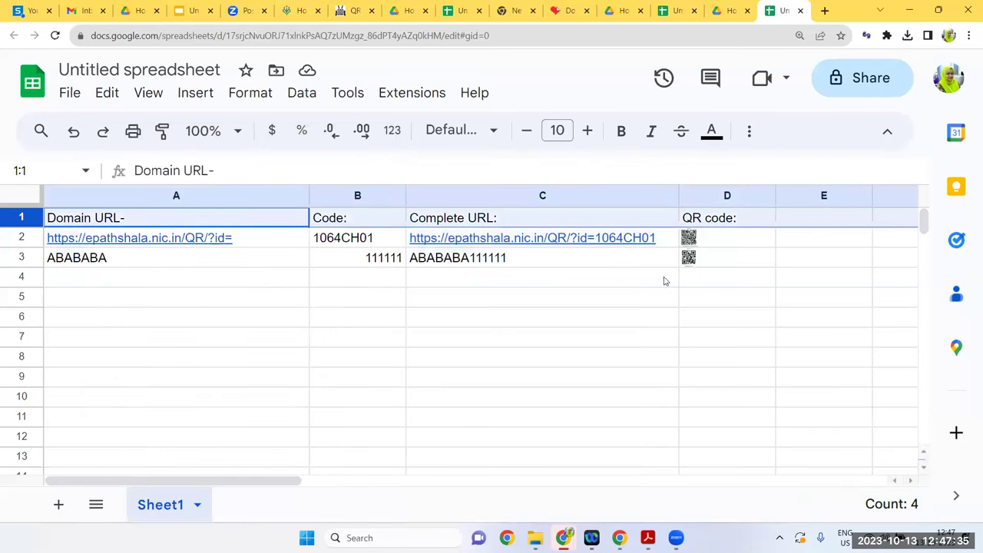
left_click(714, 267)
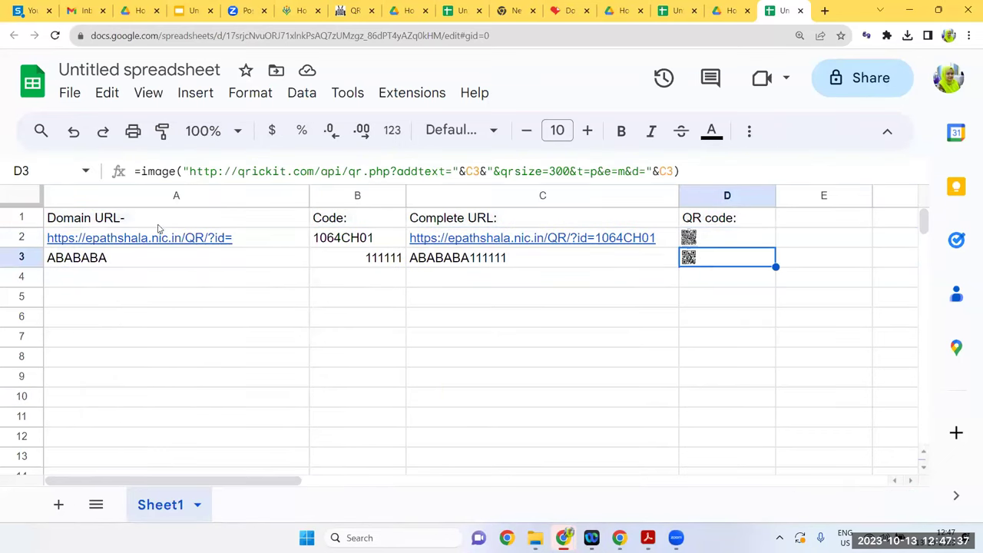
left_click(29, 235, "shift")
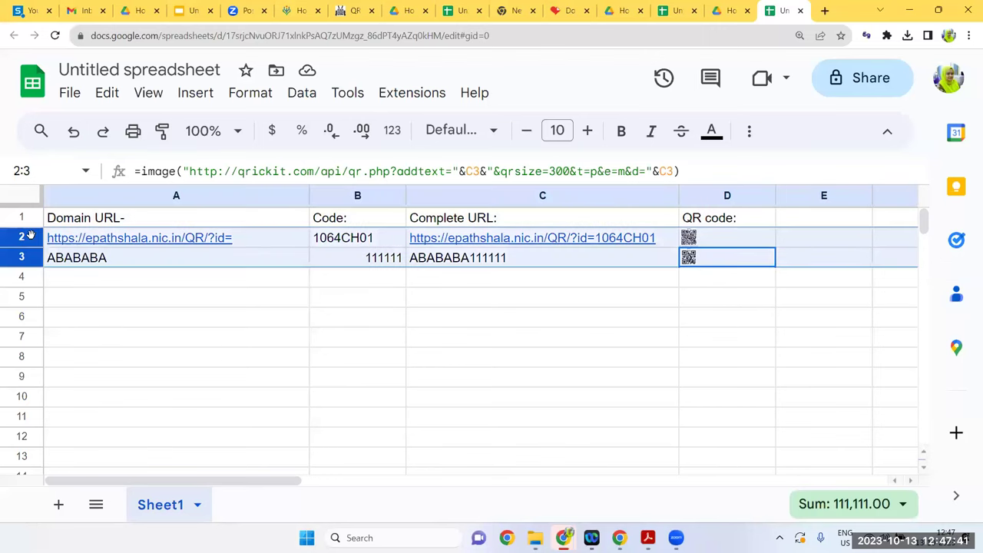
Resize rows 2–3 to a specified height of 97 pixels
right_click(29, 235)
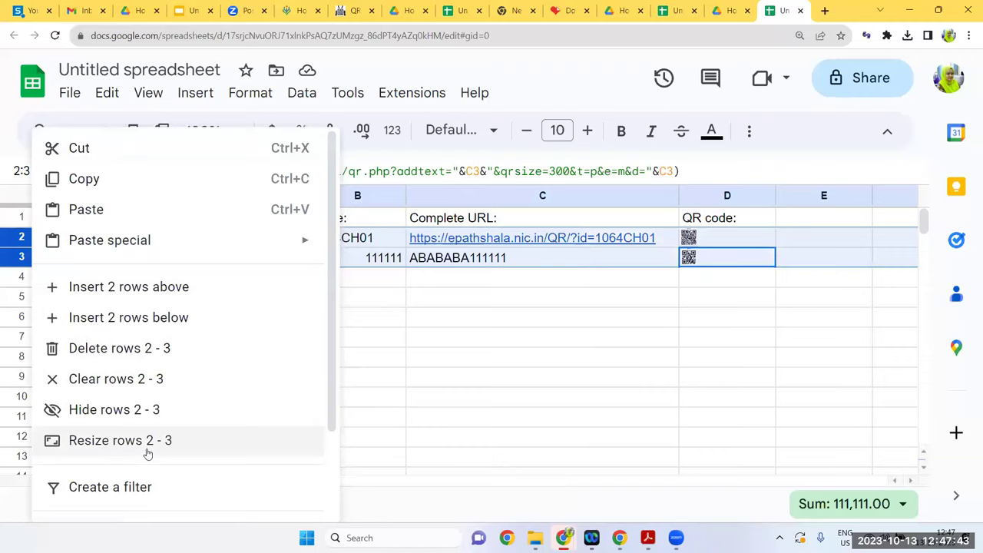
left_click(120, 440)
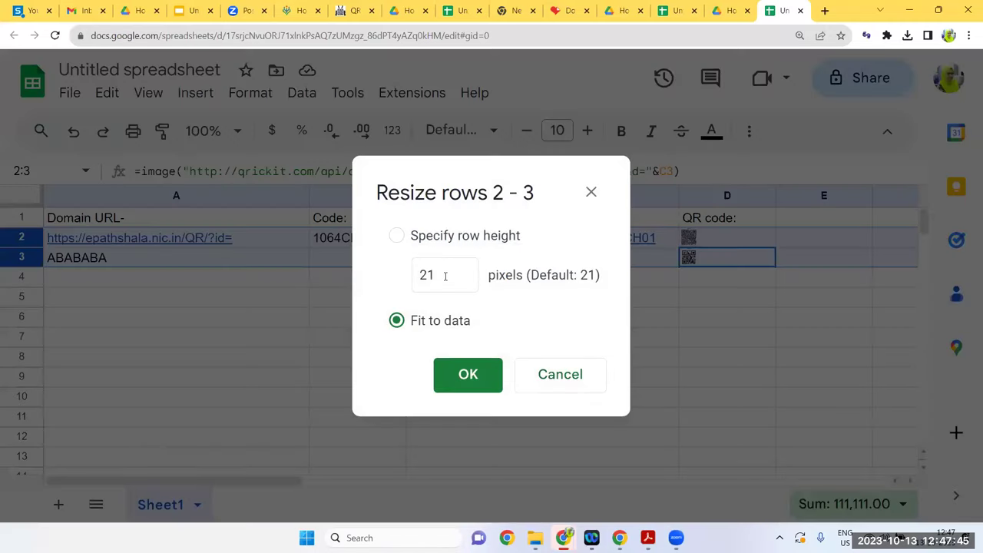
left_click(445, 276)
key("BackSpace")
key("BackSpace")
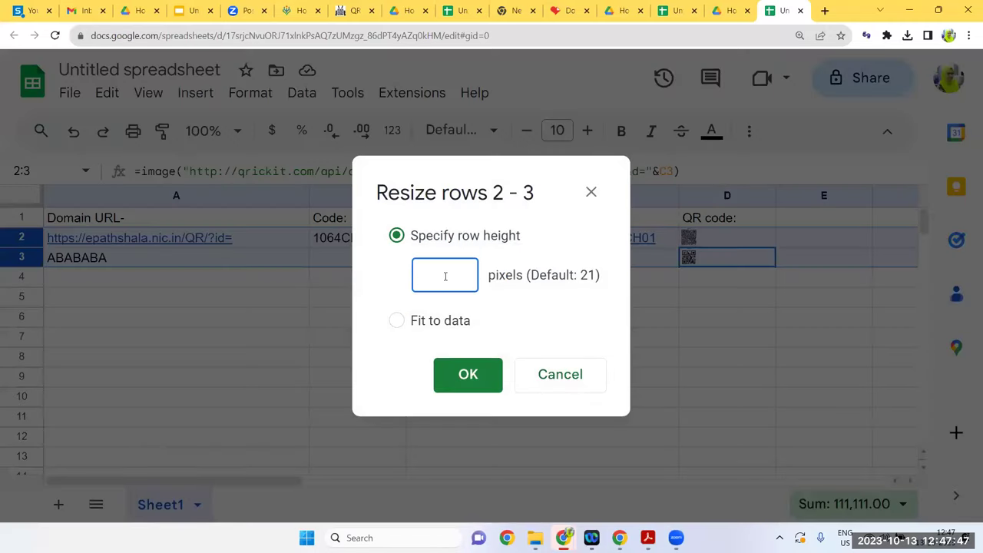
type("97")
left_click(458, 378)
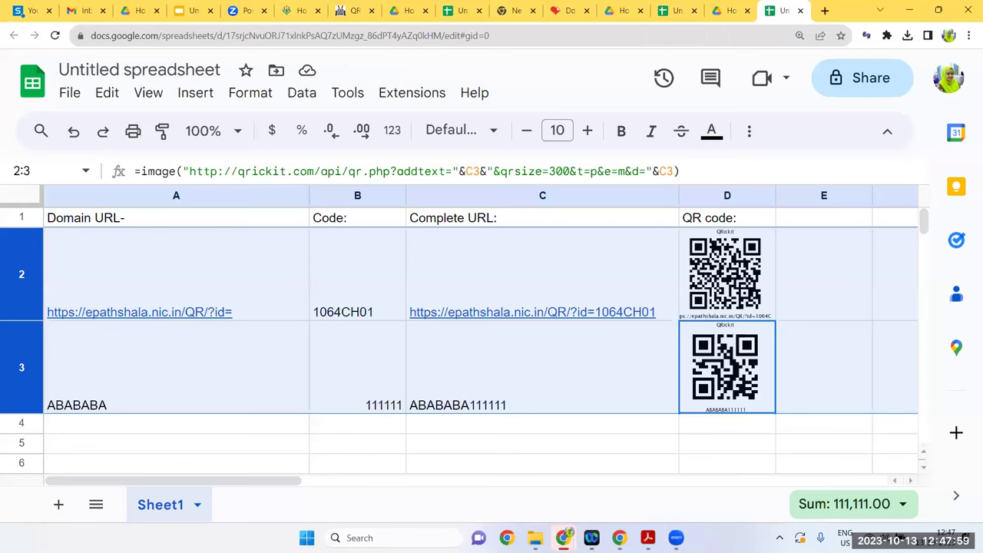
mouse_move(676, 537)
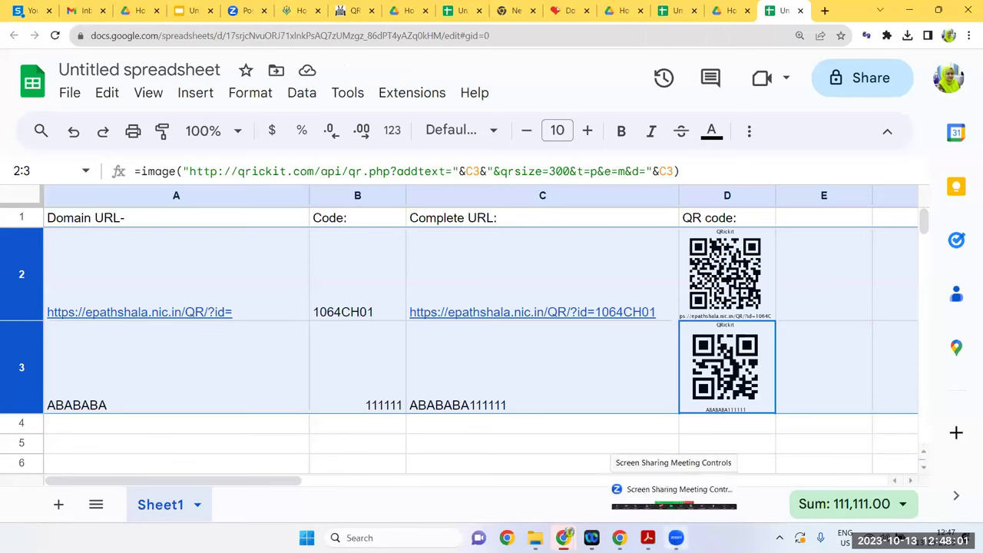
Switch to the Zoom browser tab showing the post-meeting attendee page
left_click(244, 10)
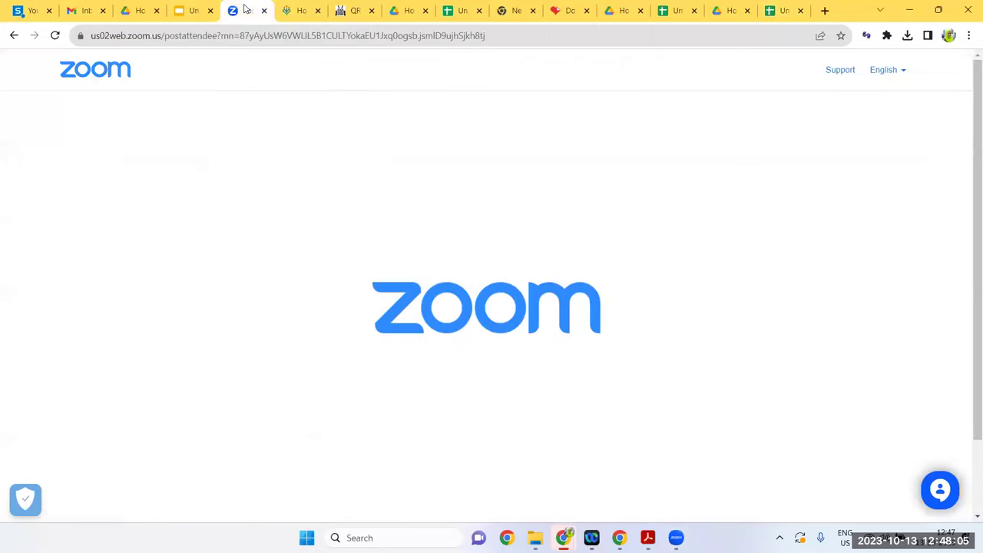